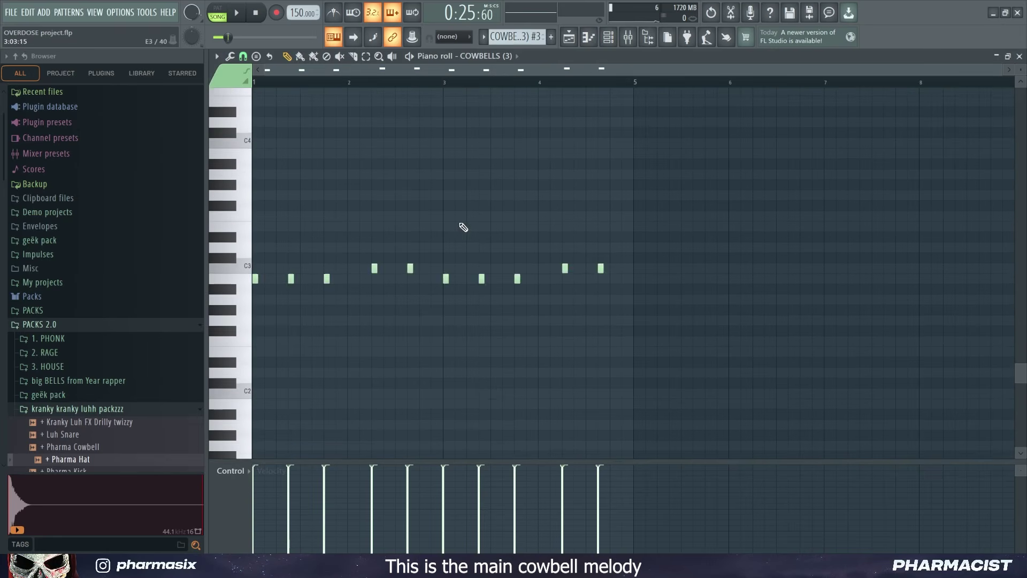
- Play the COWBELLS (3) melody and inspect the first two Fruity parametric EQ 2 effects on mixer Insert 7
scroll(454, 259, "up", 2)
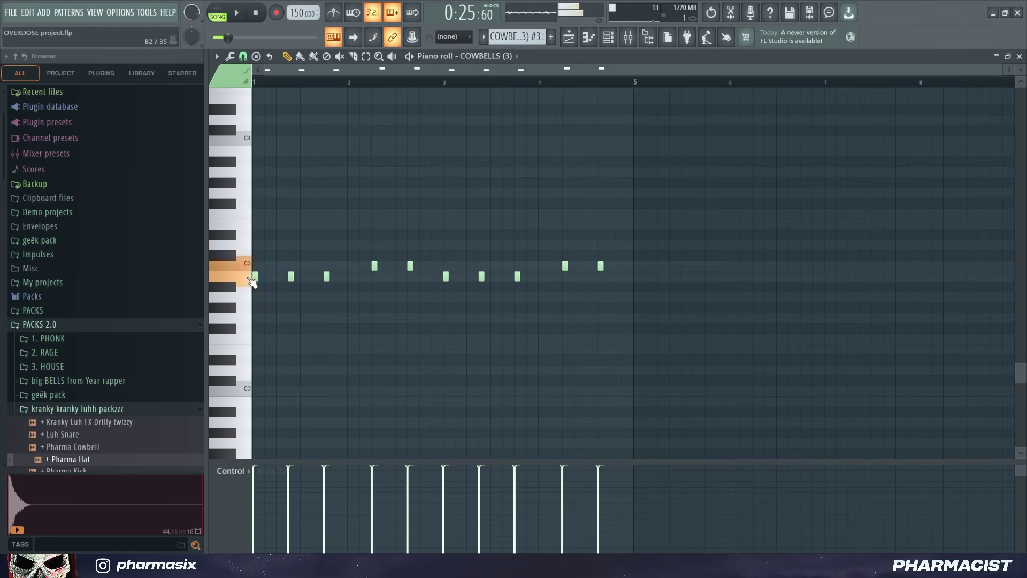
key("space")
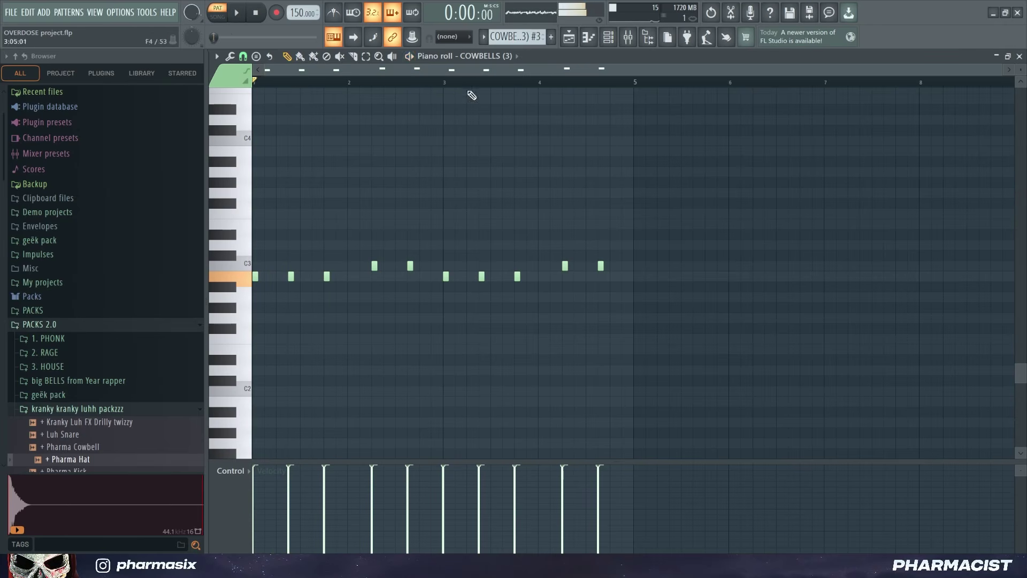
left_click(631, 43)
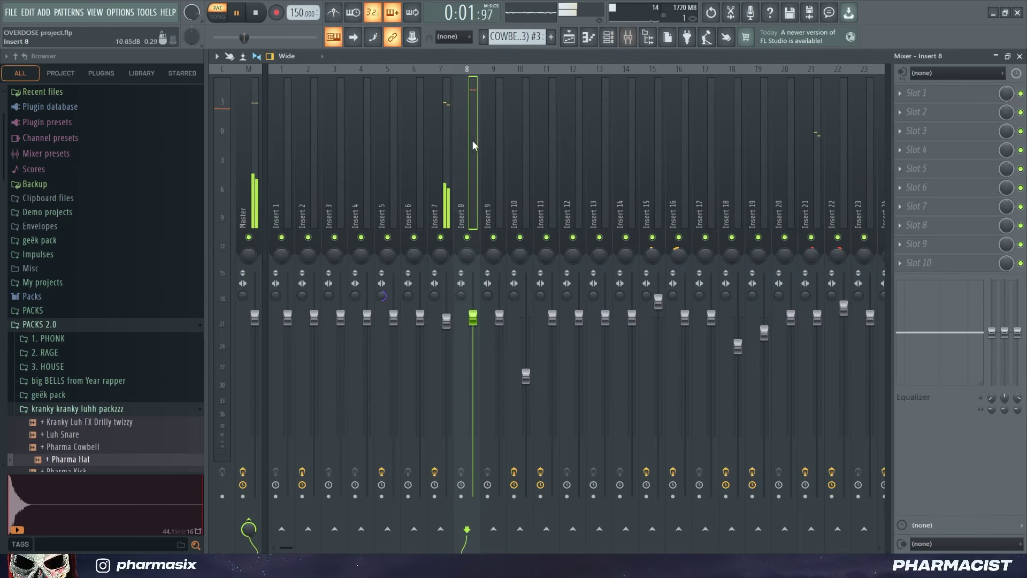
left_click(448, 149)
left_click(920, 111)
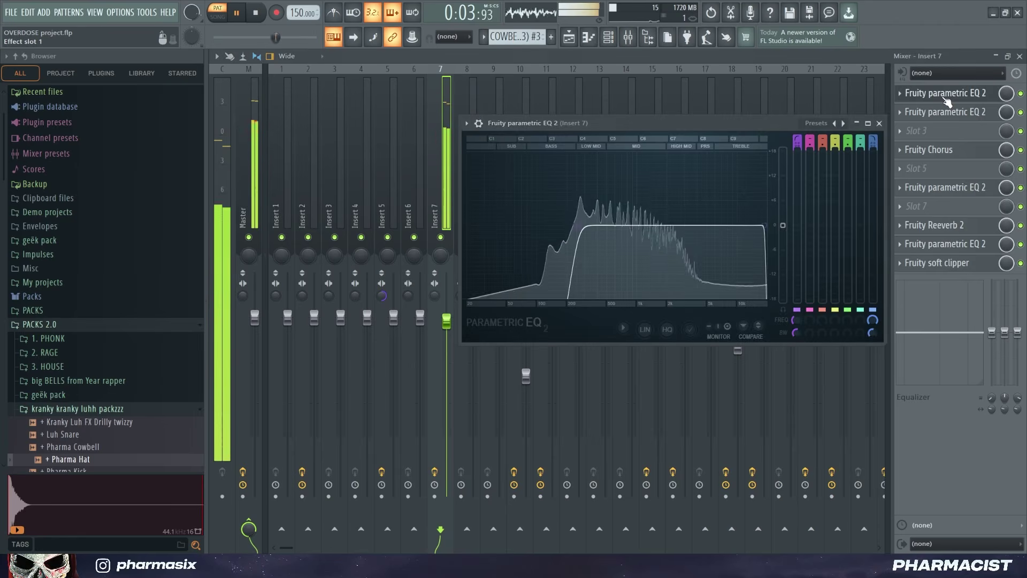
left_click(926, 110)
left_click(944, 113)
left_click(946, 113)
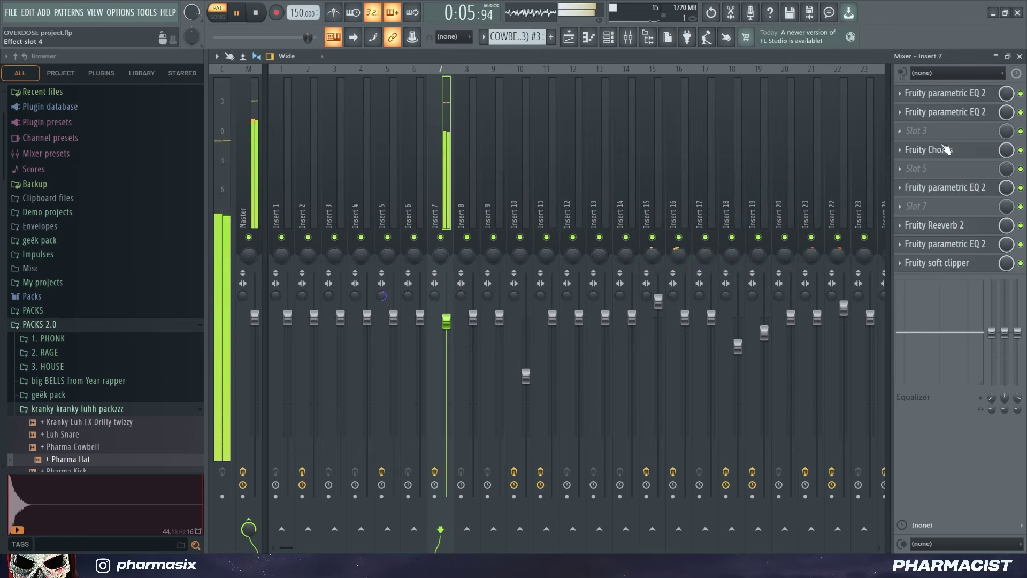
- Inspect the Fruity Chorus, the slot 6 Fruity parametric EQ 2 and the Fruity Reeverb 2 on Insert 7
left_click(947, 150)
left_click(947, 150)
left_click(949, 187)
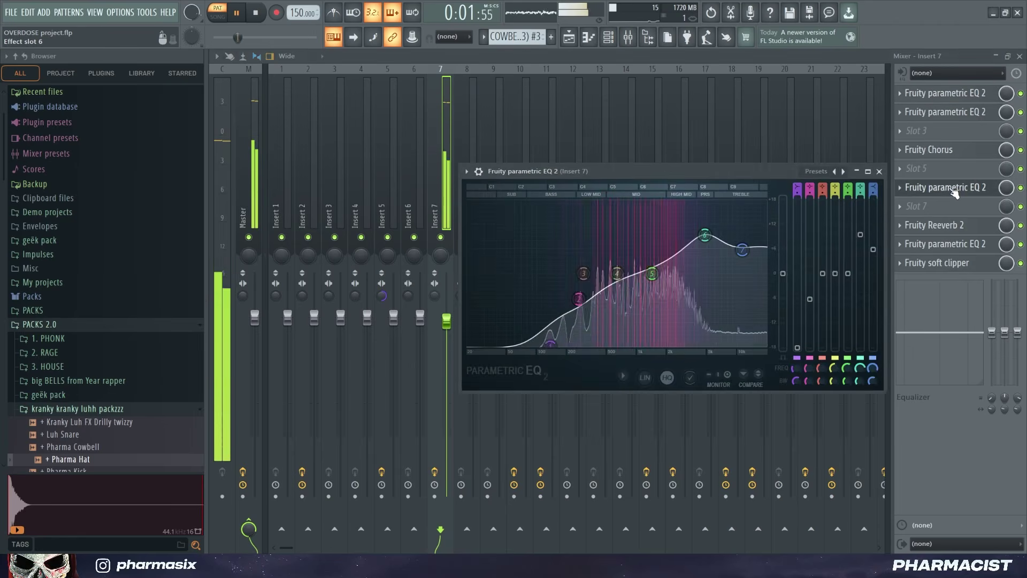
left_click(953, 189)
left_click(958, 225)
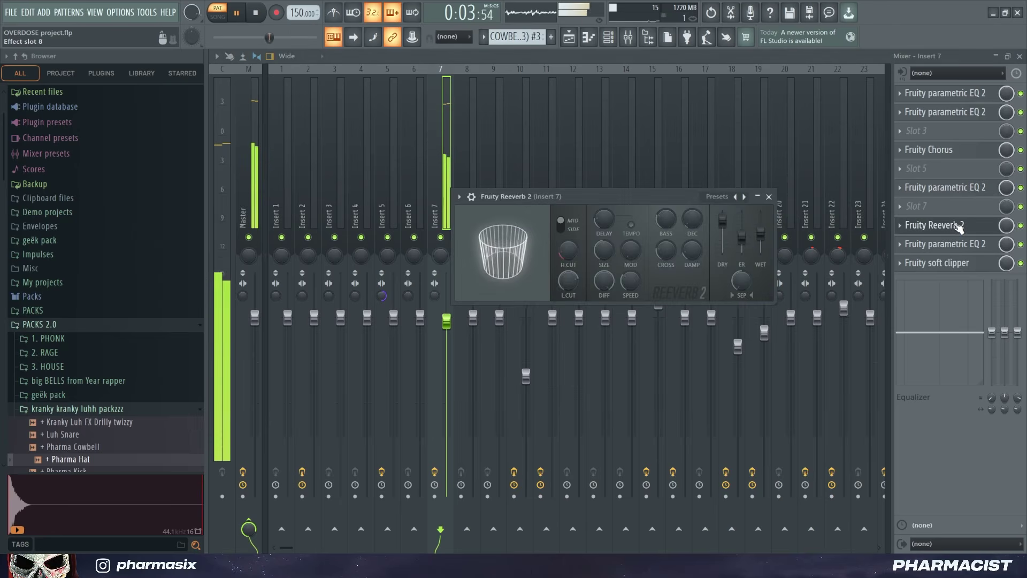
left_click(958, 225)
- Inspect the slot 9 Fruity parametric EQ 2 and the Fruity soft clipper on Insert 7, and stop playback
left_click(962, 246)
left_click(961, 246)
left_click(963, 262)
left_click(965, 267)
key("space")
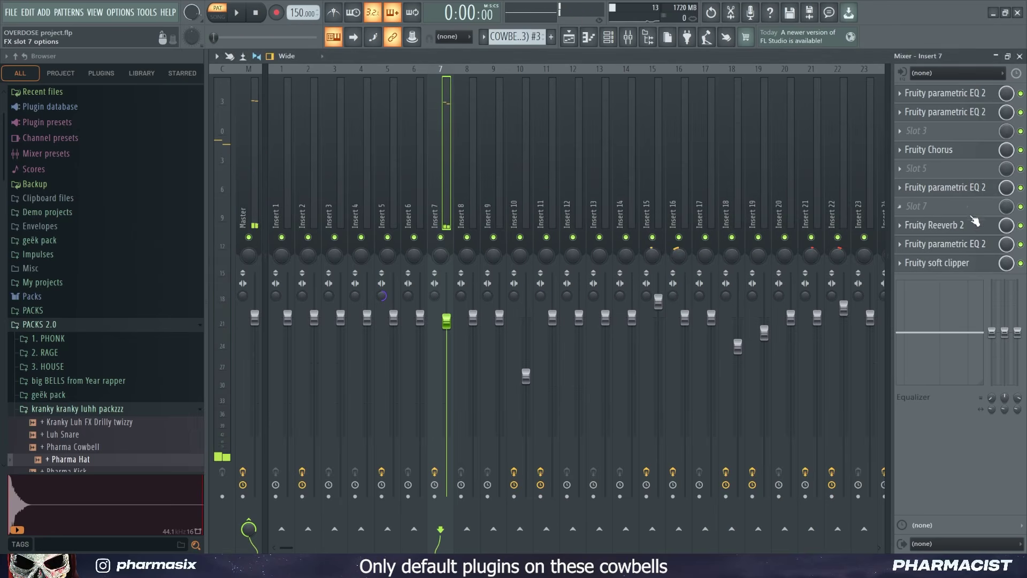
- Play the clap (28) pattern in the piano roll and check its mixer insert and channel
left_click(607, 39)
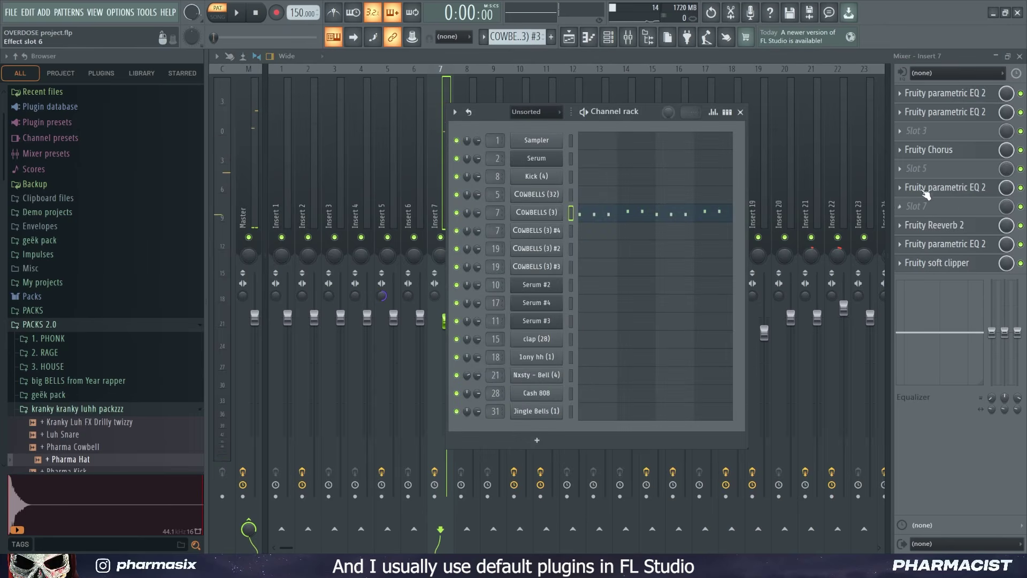
left_click(741, 111)
key("F5")
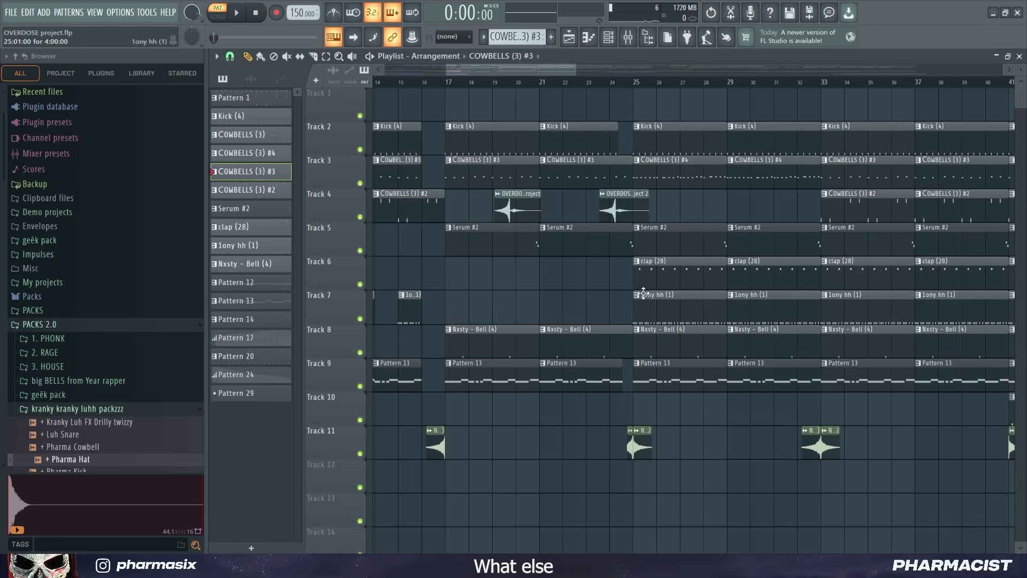
left_click(615, 37)
key("F7")
key("space")
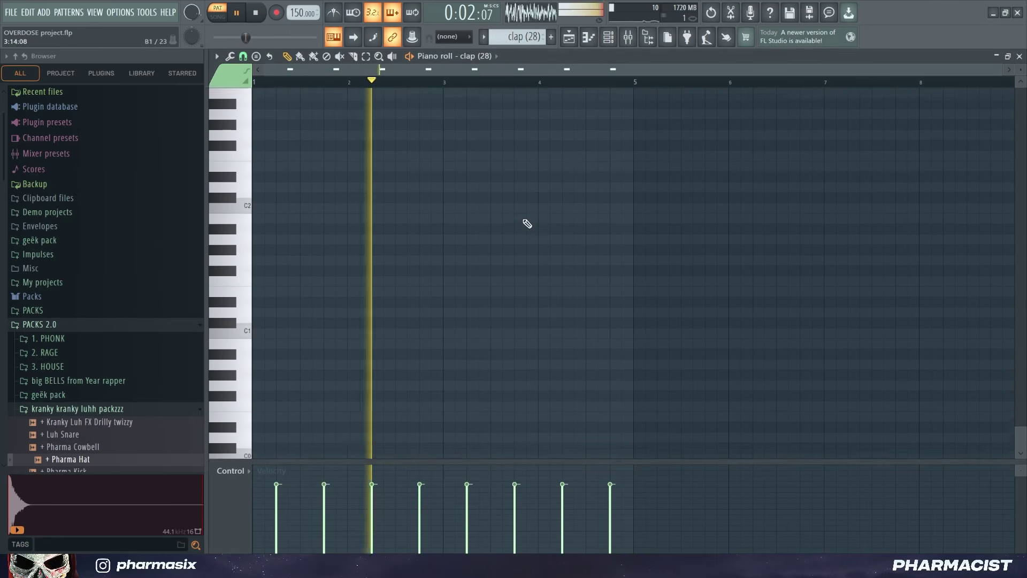
scroll(528, 223, "up", 5)
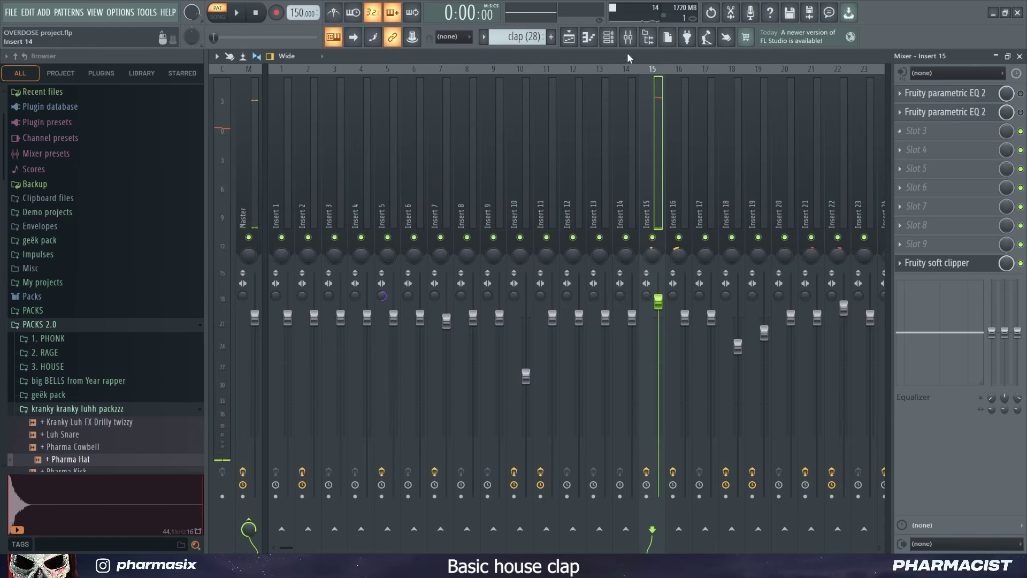
left_click(612, 36)
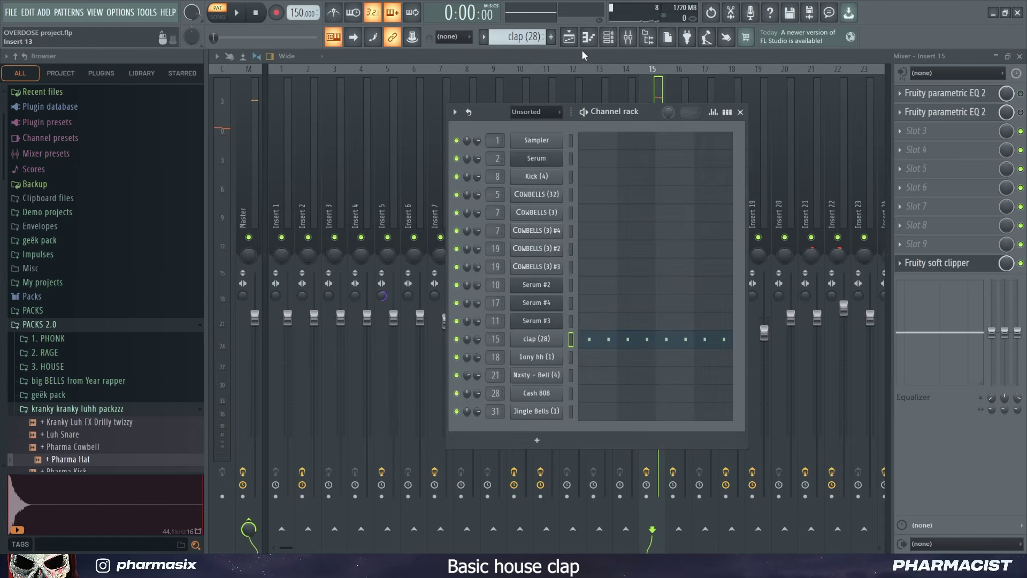
key("F5")
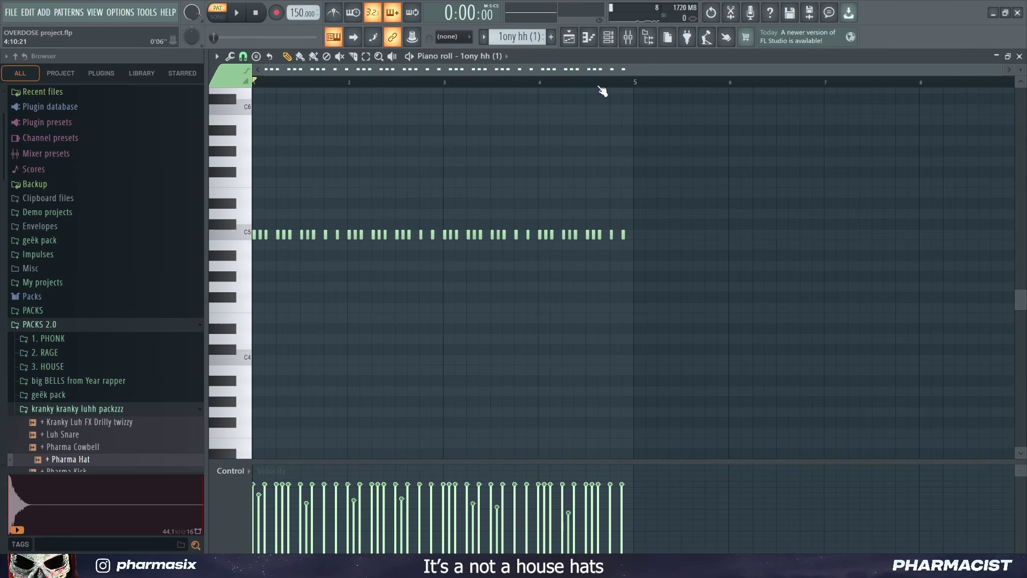
- Try the Pharma Hat sample as a new channel in place of the muted 1ony hh (1) hats while playing from bar 25
key("F6")
left_click_drag(588, 82, 549, 435)
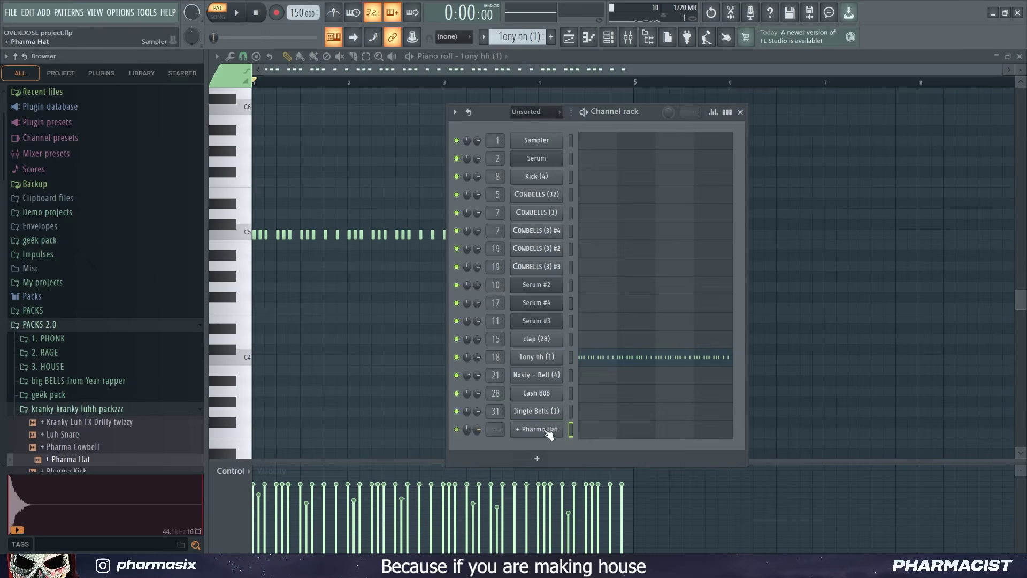
left_click(591, 435)
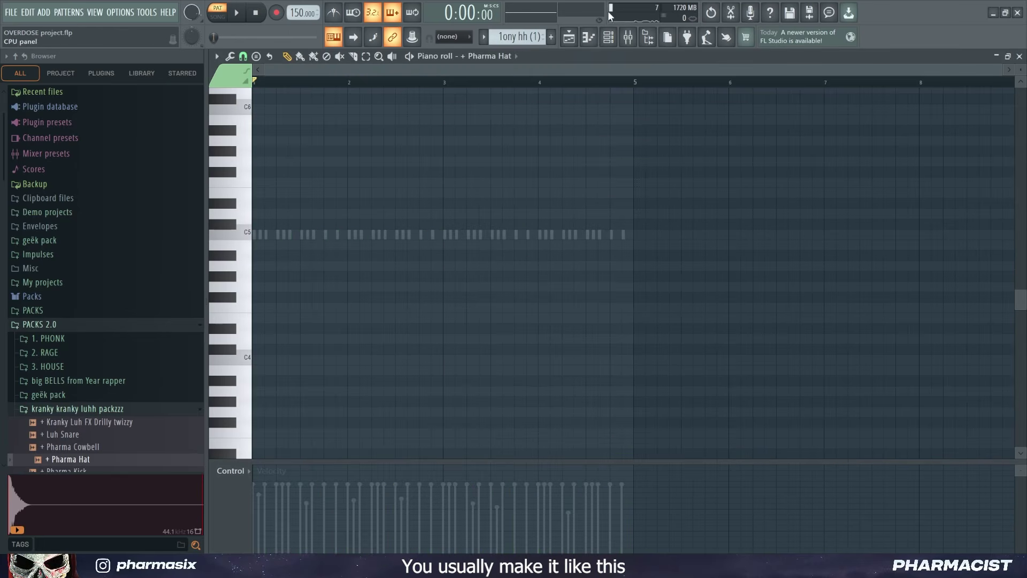
left_click(609, 39)
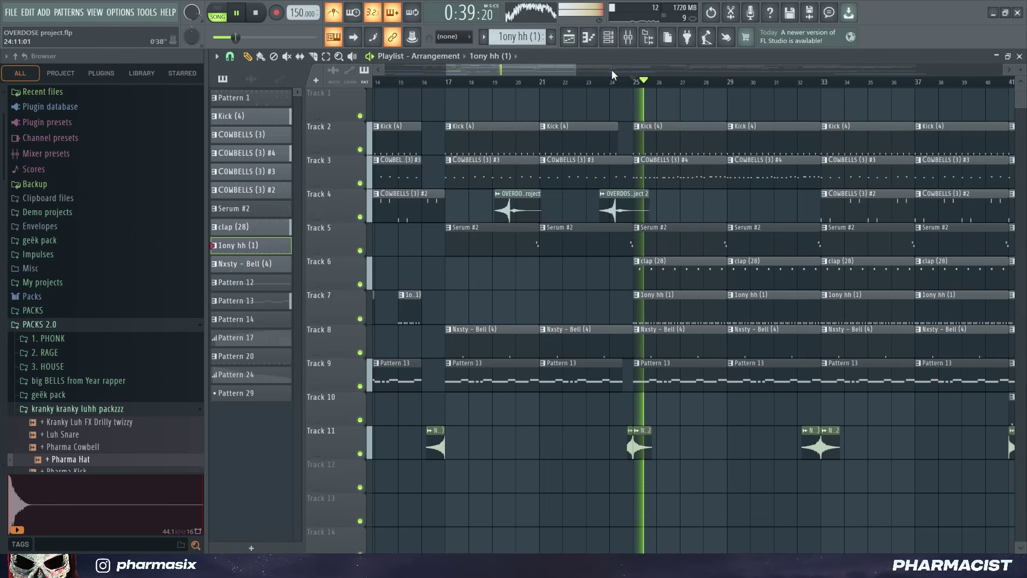
left_click(608, 41)
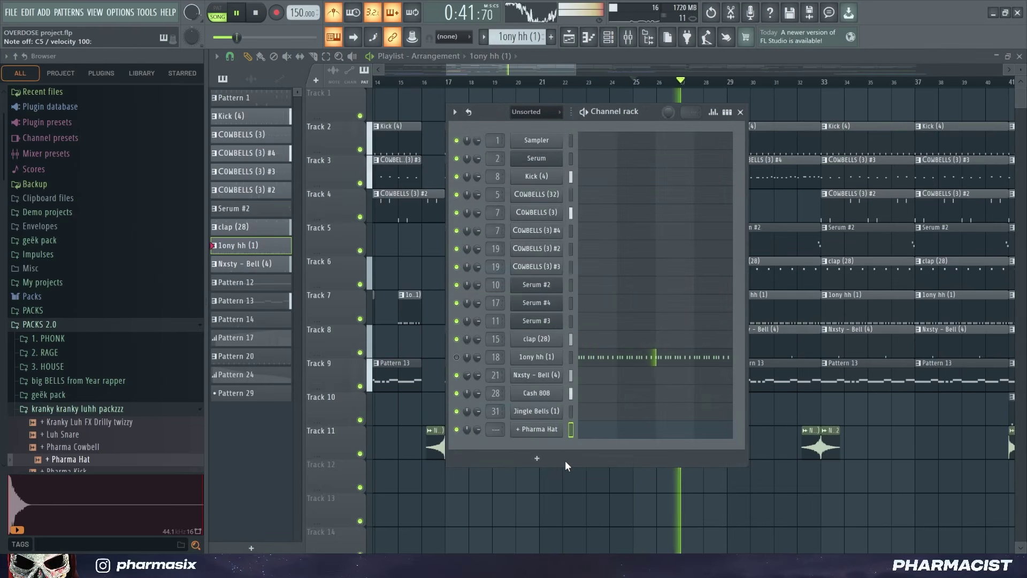
key("space")
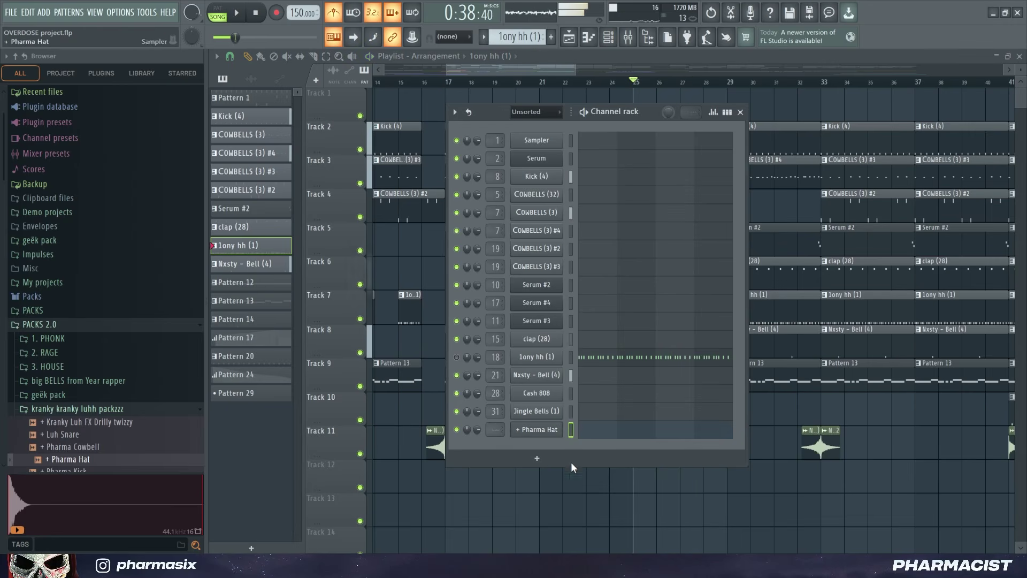
left_click_drag(560, 325, 592, 337)
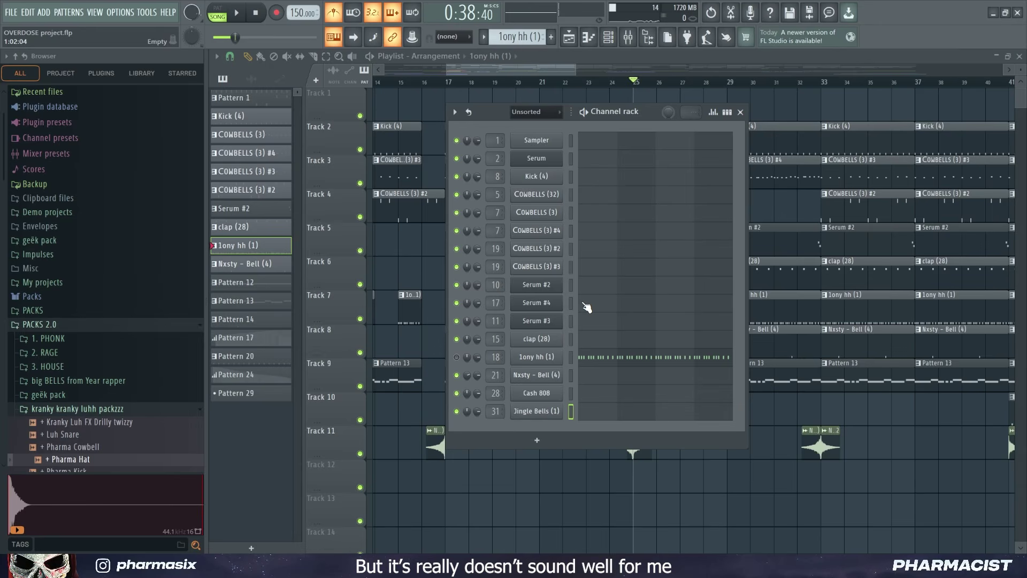
- View the 1ony hh (1) notes and inspect the Decimort 2 effect on mixer Insert 18 while its hats play soloed
left_click(594, 362)
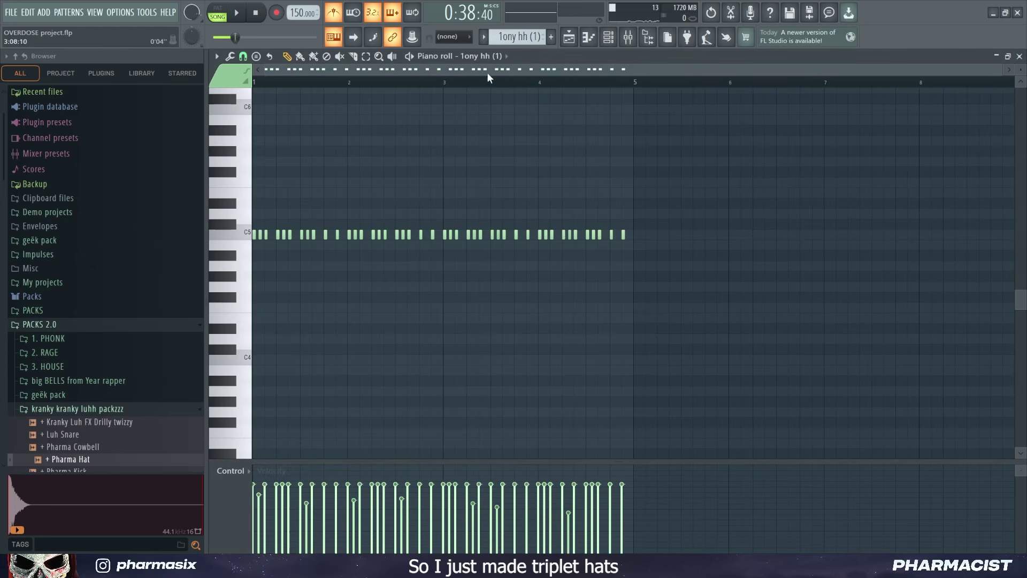
key("F9")
key("space")
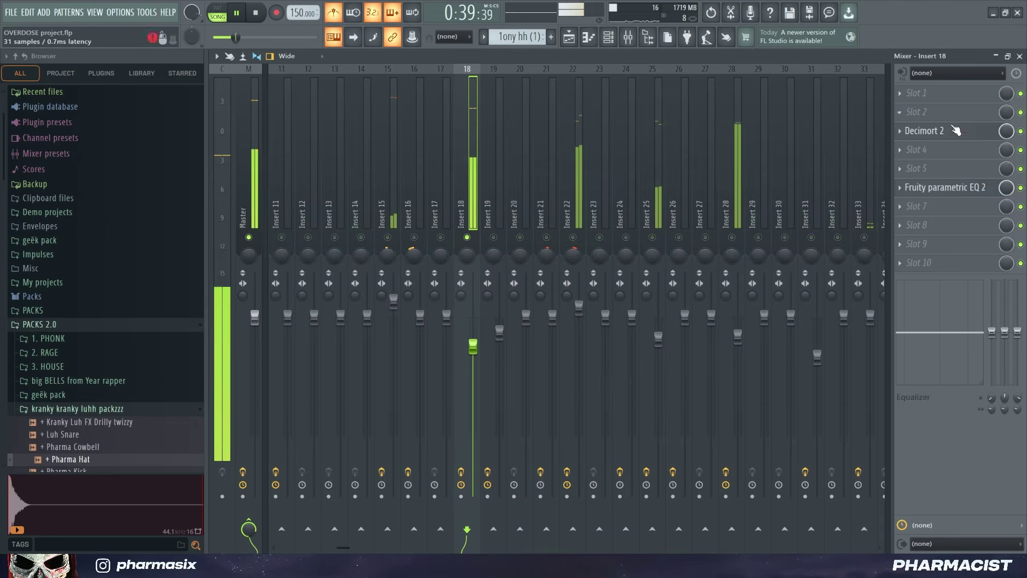
left_click(942, 130)
key("space")
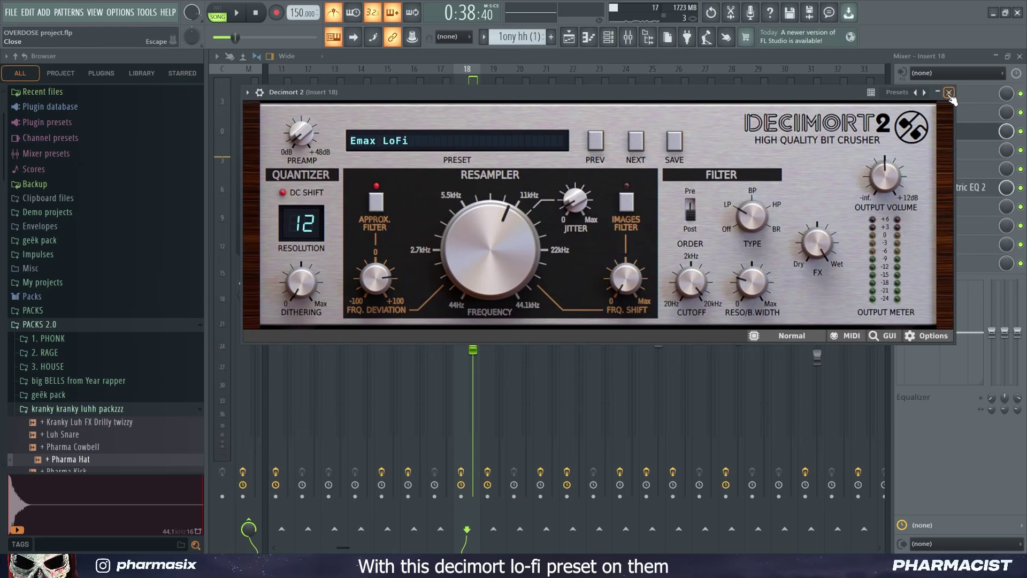
left_click(950, 94)
- Inspect the Fruity parametric EQ 2 on Insert 18 and listen to the hats again
left_click(944, 188)
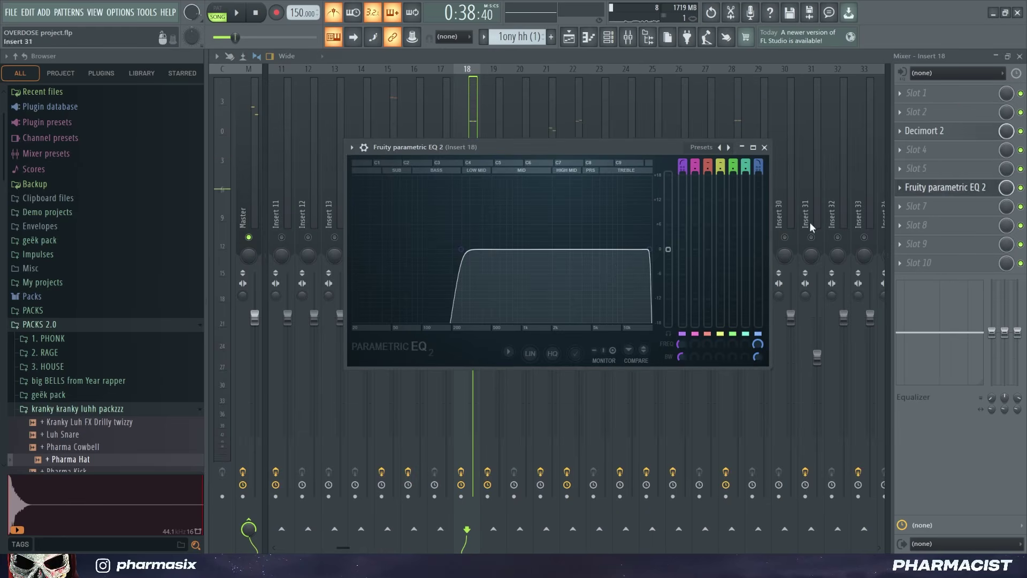
left_click(765, 147)
key("space")
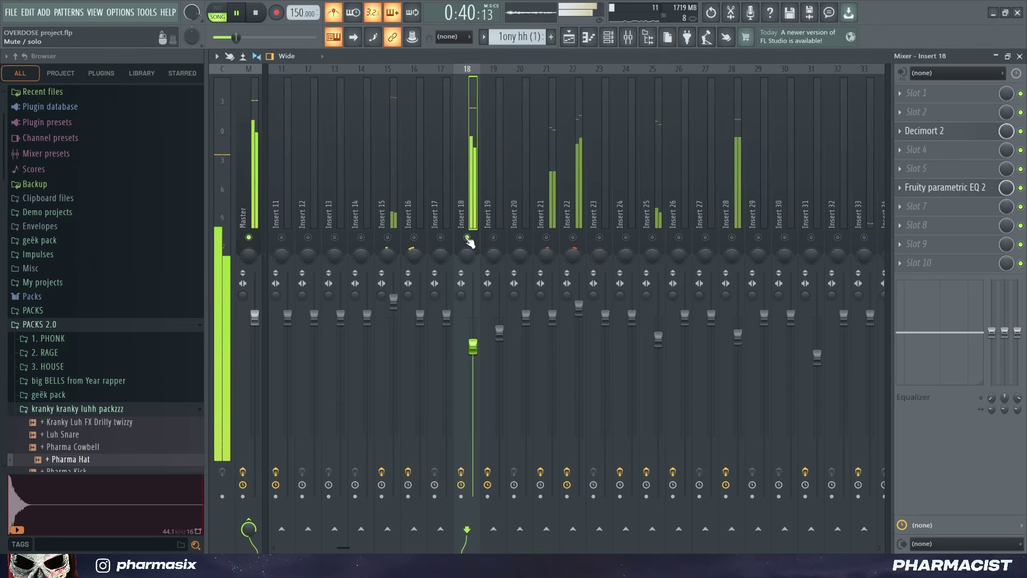
key("space")
- Open the 1ony hh (1) channel in the piano roll to examine its note velocities
key("F6")
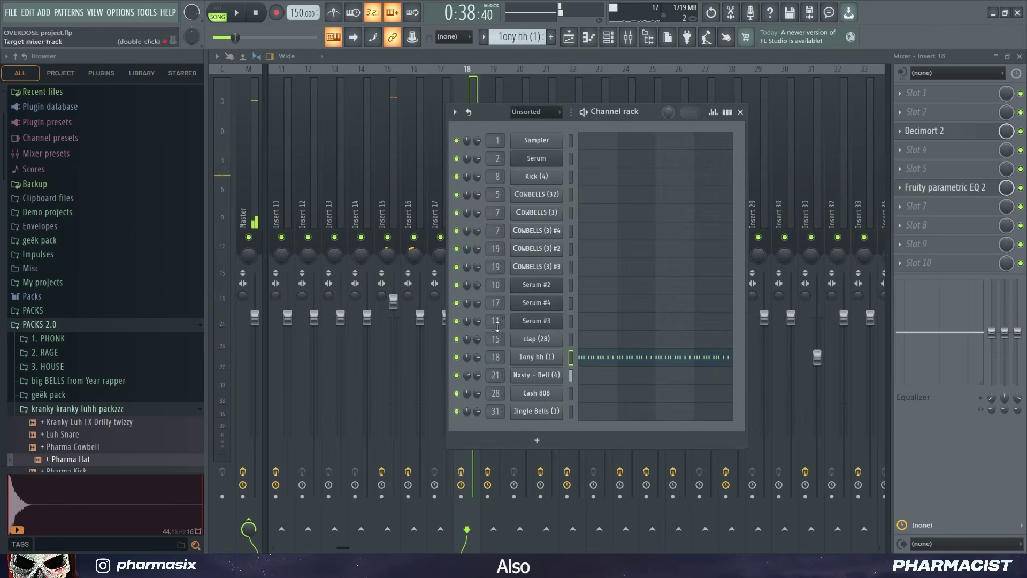
left_click(547, 358)
key("F7")
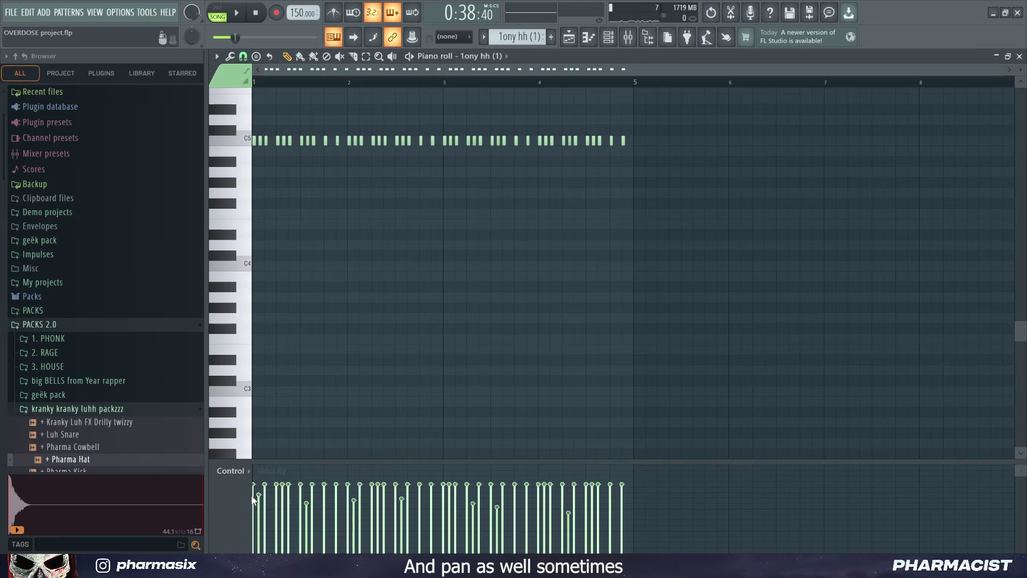
- Play the arrangement from bar 25 to hear the hats with the other tracks
key("F5")
key("space")
scroll(551, 134, "right", 2)
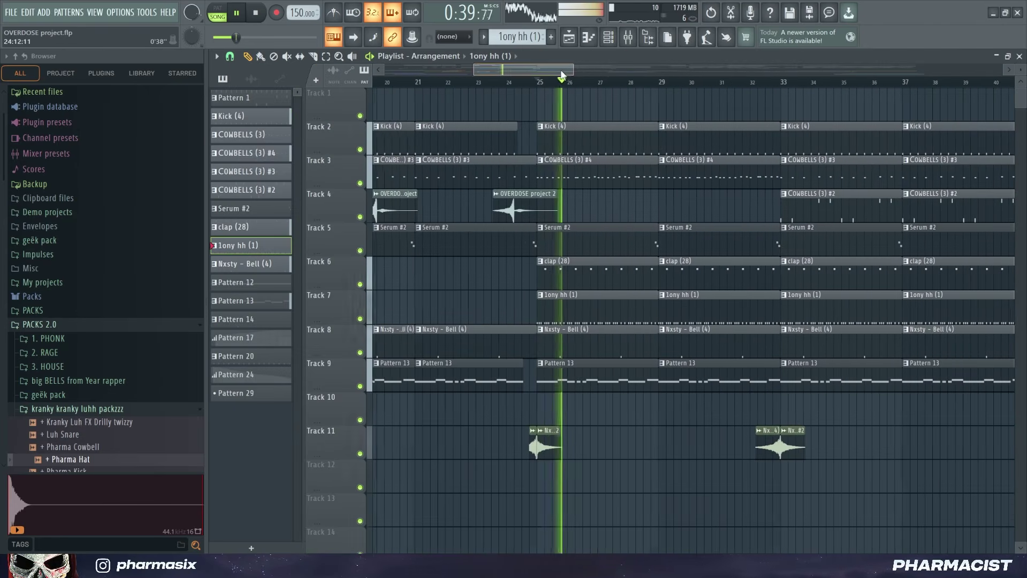
key("space")
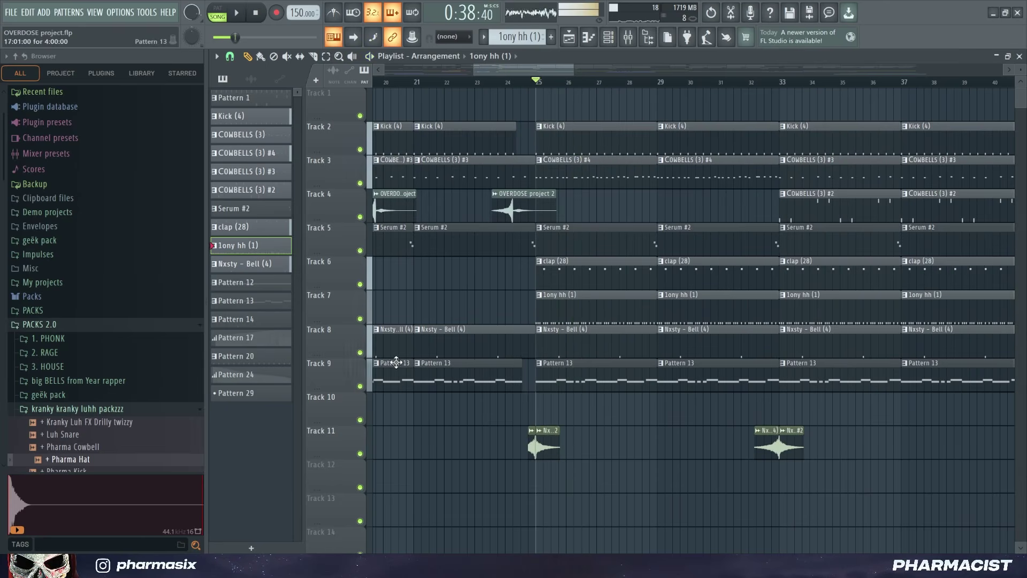
- Solo playlist Track 8 and play its Nxsty - Bell (4) pattern with the notes open in the piano roll
right_click(360, 353)
key("F7")
key("space")
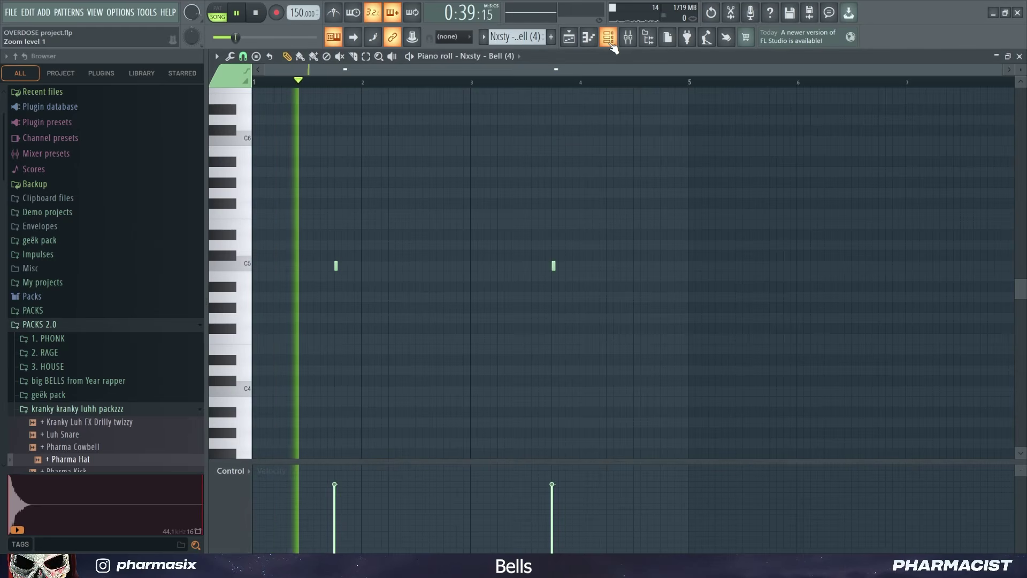
- Inspect the Fruity Reeverb 2 on the bell's mixer track, Insert 21
left_click(629, 41)
left_click(550, 179)
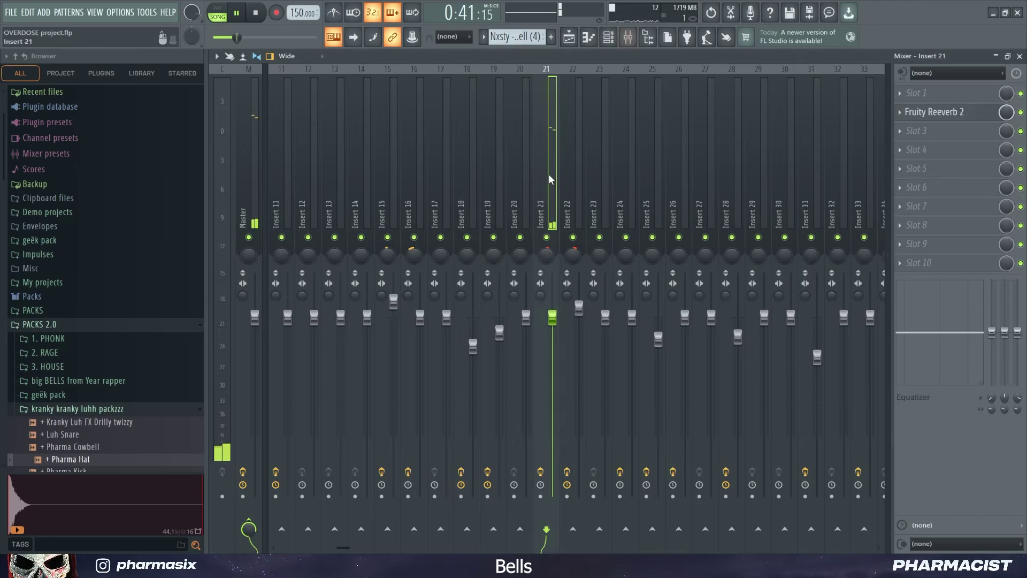
left_click(961, 117)
left_click(961, 117)
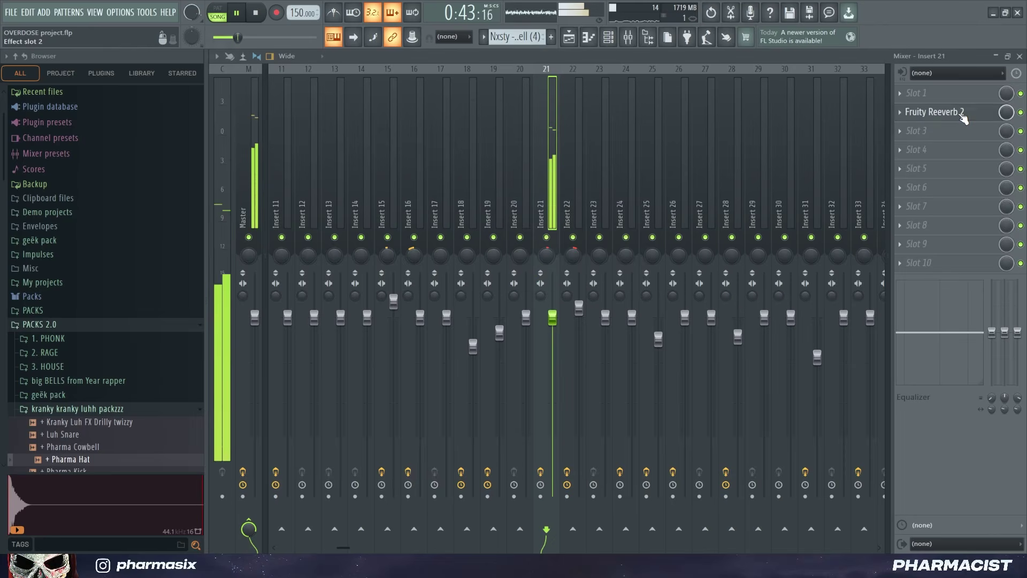
- Unsolo playlist Track 8, mute it, and play the arrangement from bar 17 without the bells
left_click(567, 37)
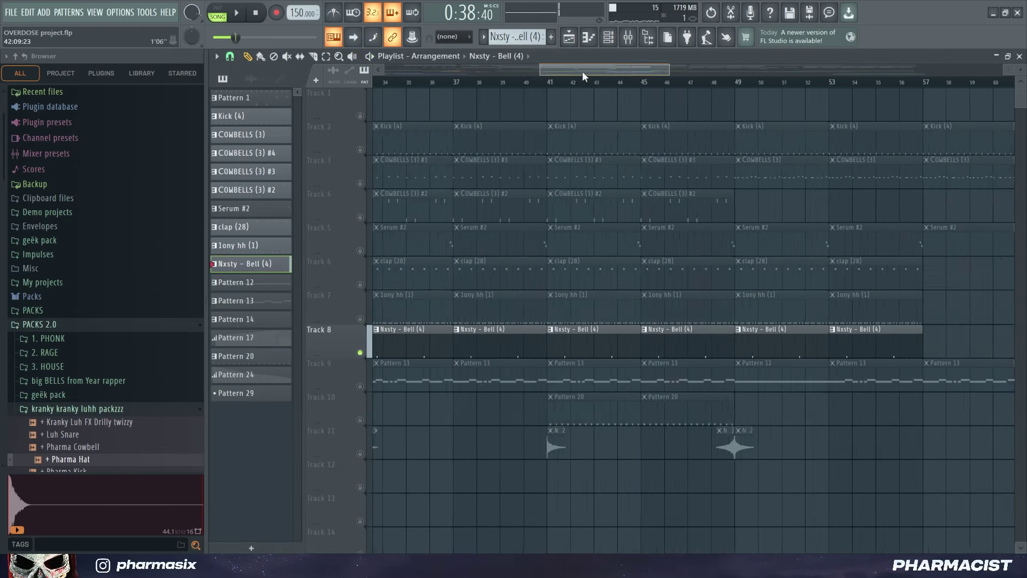
key("space")
right_click(360, 353)
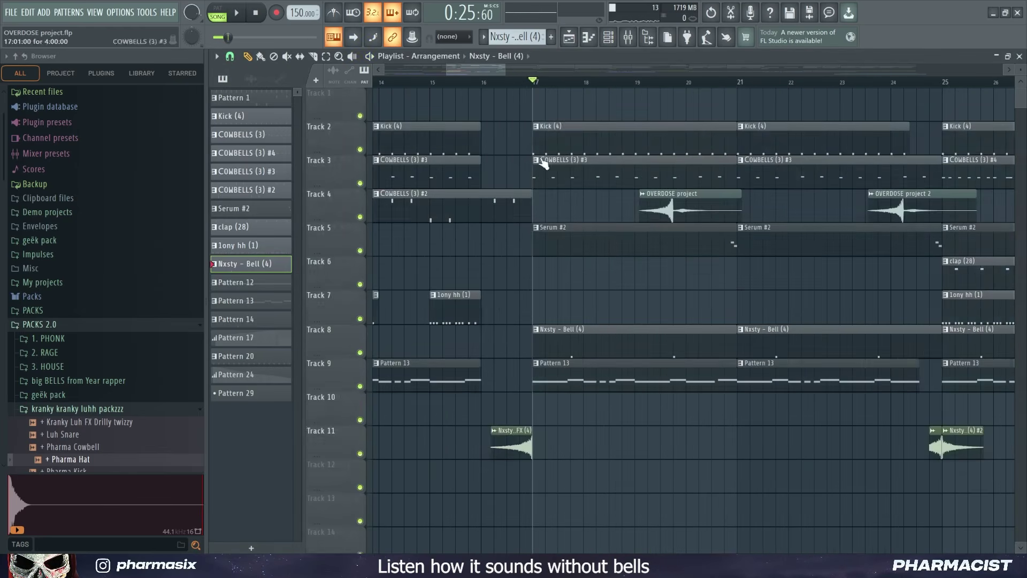
left_click(360, 351)
key("space")
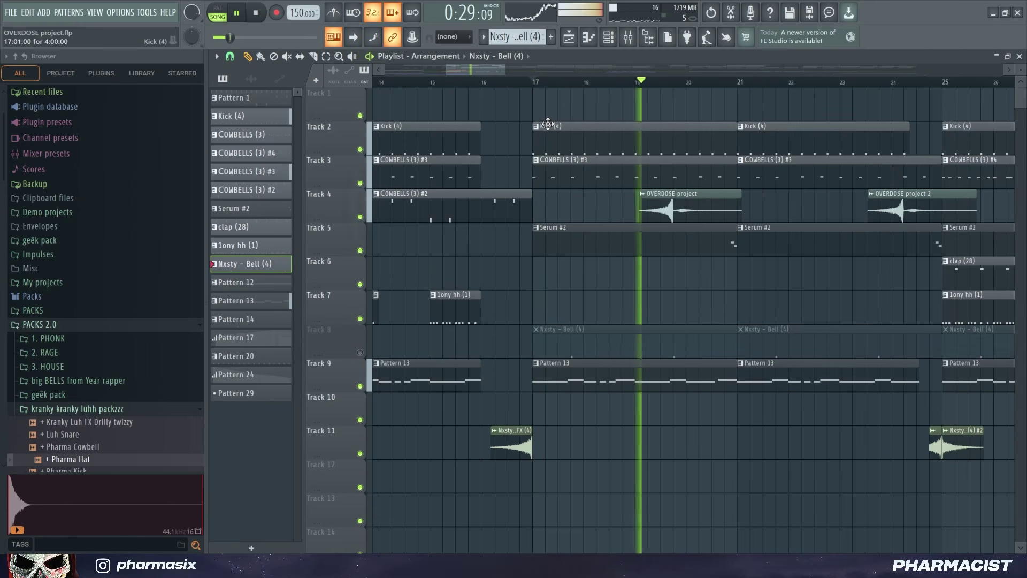
- Stop playback, solo playlist Track 8 with the Nxsty - Bell (4) clips, and re-enable all the tracks
key("space")
right_click(360, 352)
scroll(546, 91, "down", 3)
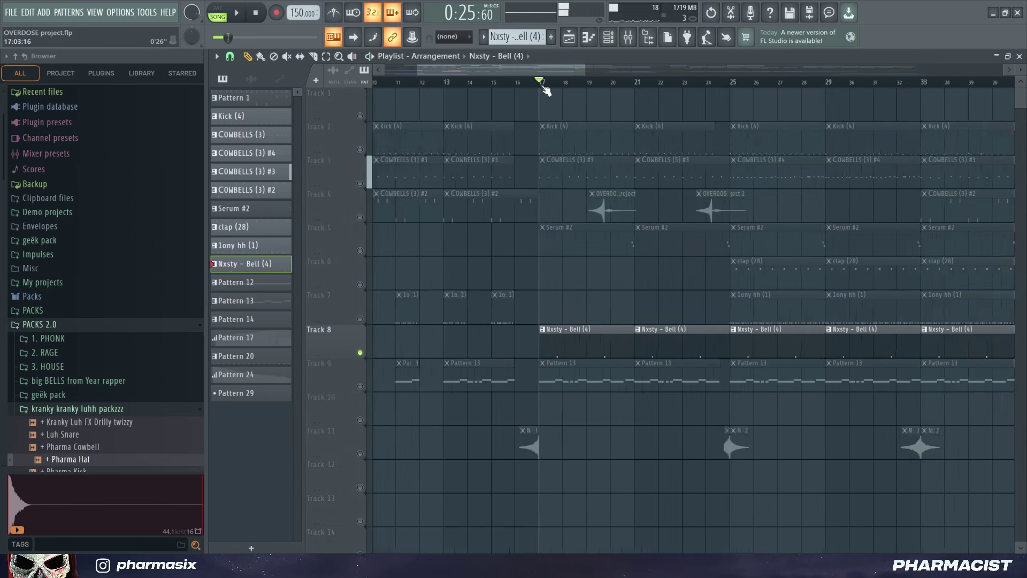
scroll(540, 83, "up", 2)
right_click(360, 352)
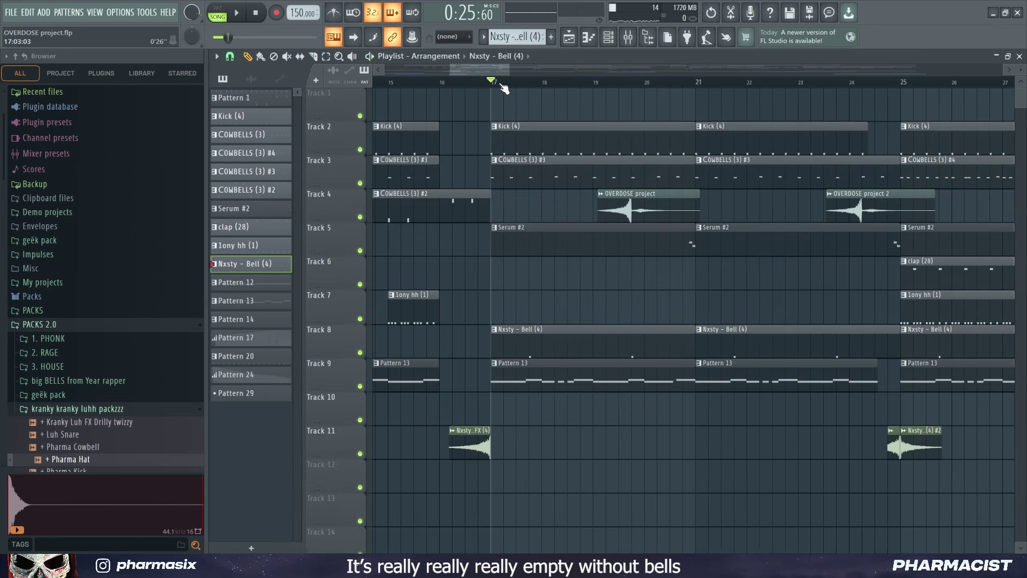
- Inspect the sample settings of the reversed cowbell audio clip OVERDOSE project on playlist Track 4
scroll(493, 68, "right", 2)
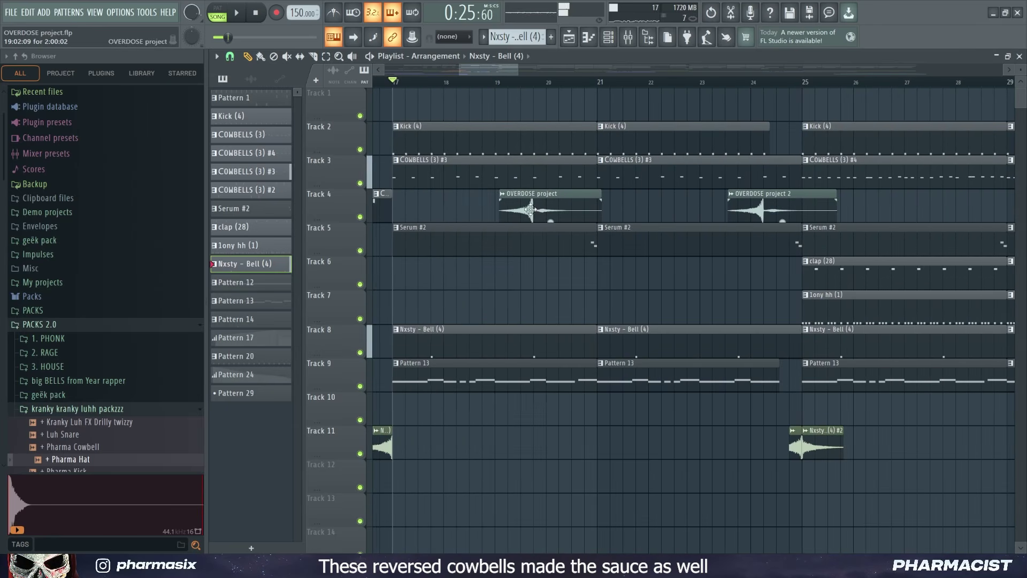
double_click(557, 204)
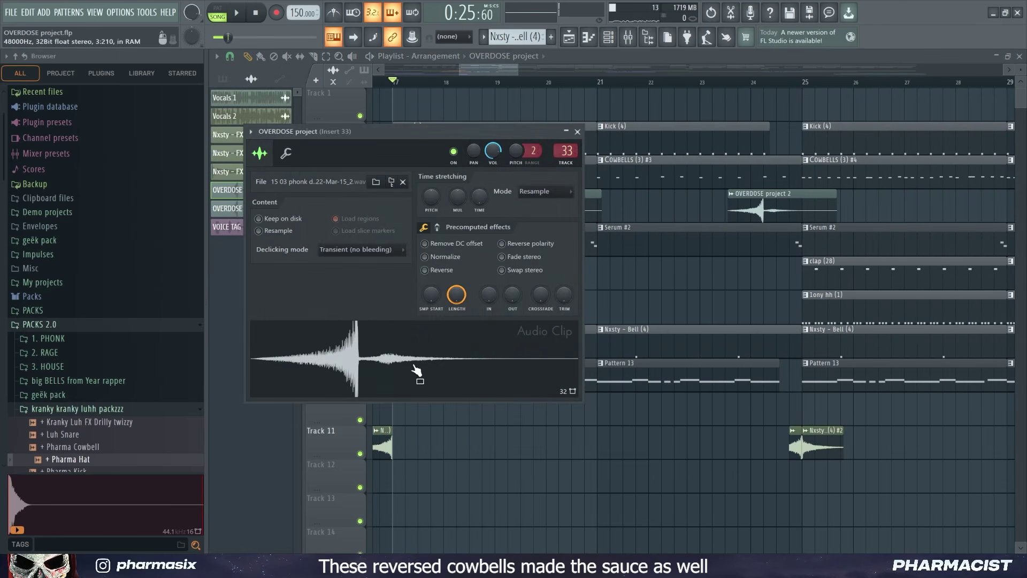
left_click(579, 132)
scroll(495, 71, "up", 3)
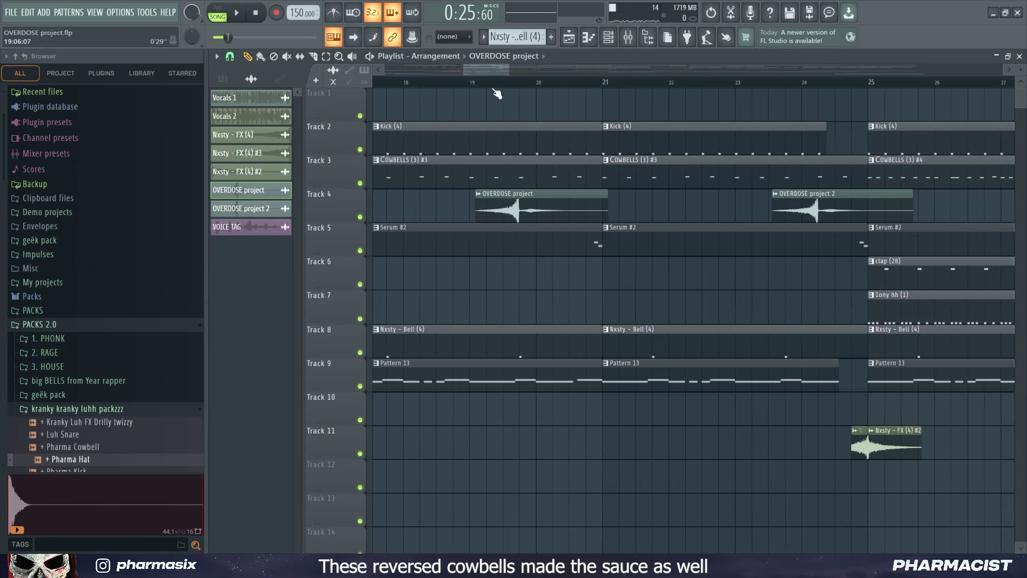
scroll(491, 94, "down", 1)
double_click(503, 206)
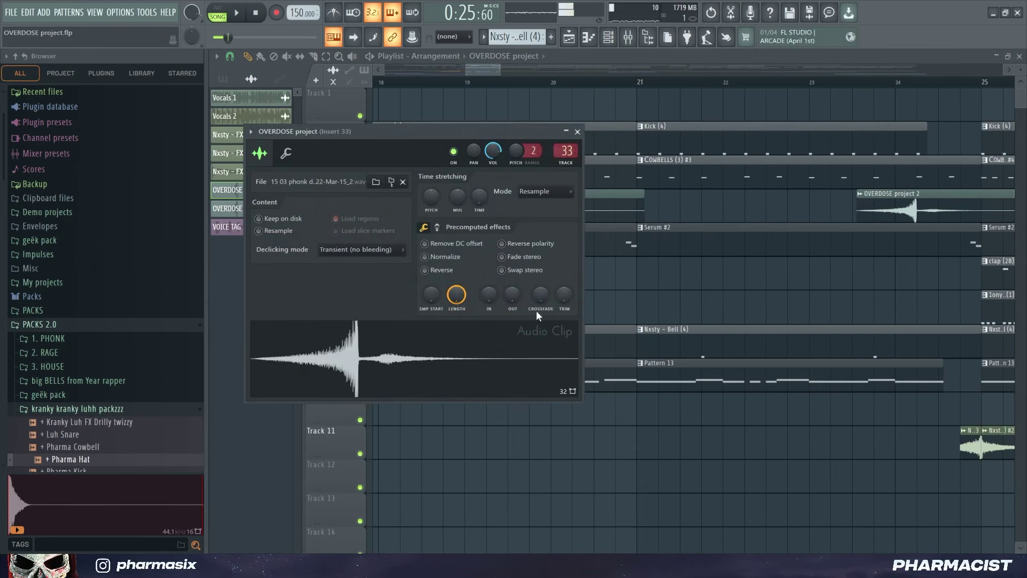
left_click(585, 133)
- Play the reversed cowbells from about bar 19, soloing Track 4 and adding Track 3, and restore all tracks
key("space")
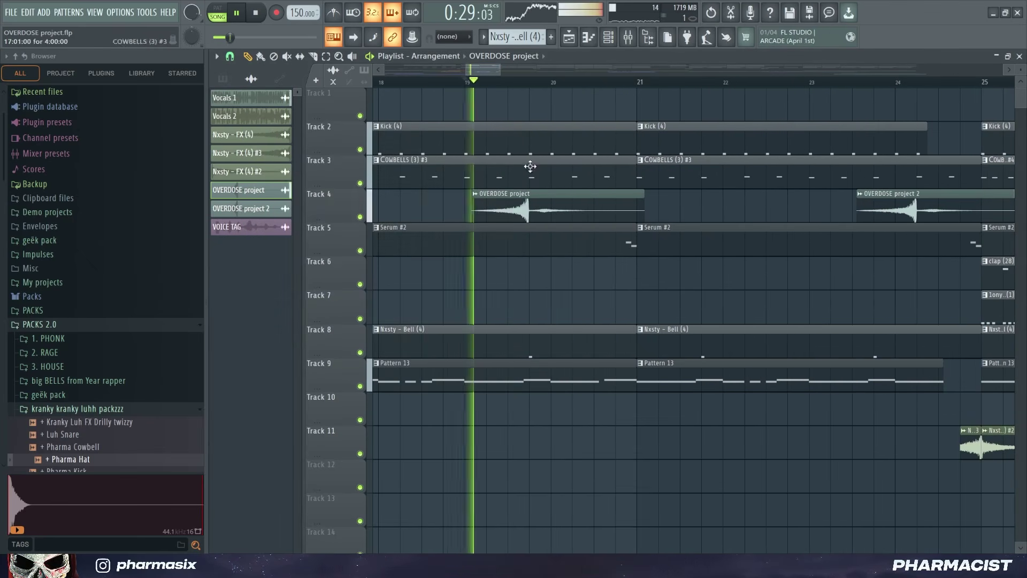
right_click(360, 217)
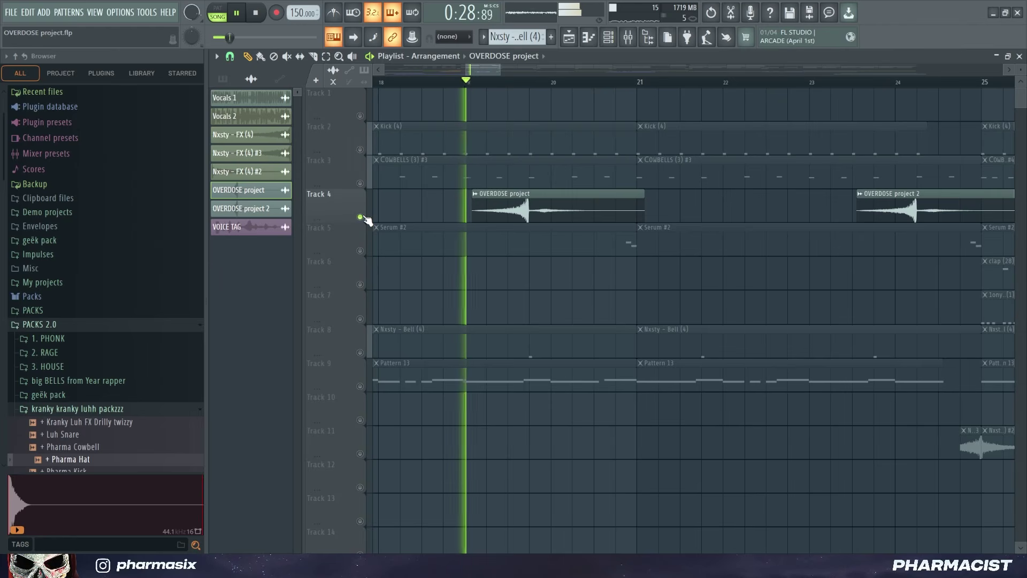
left_click(360, 183)
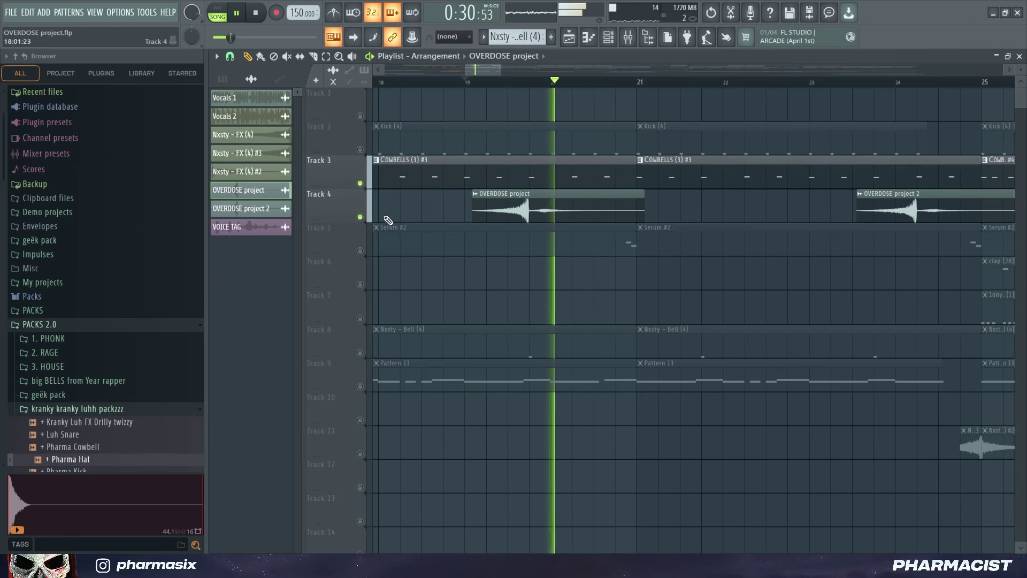
key("space")
right_click(360, 217)
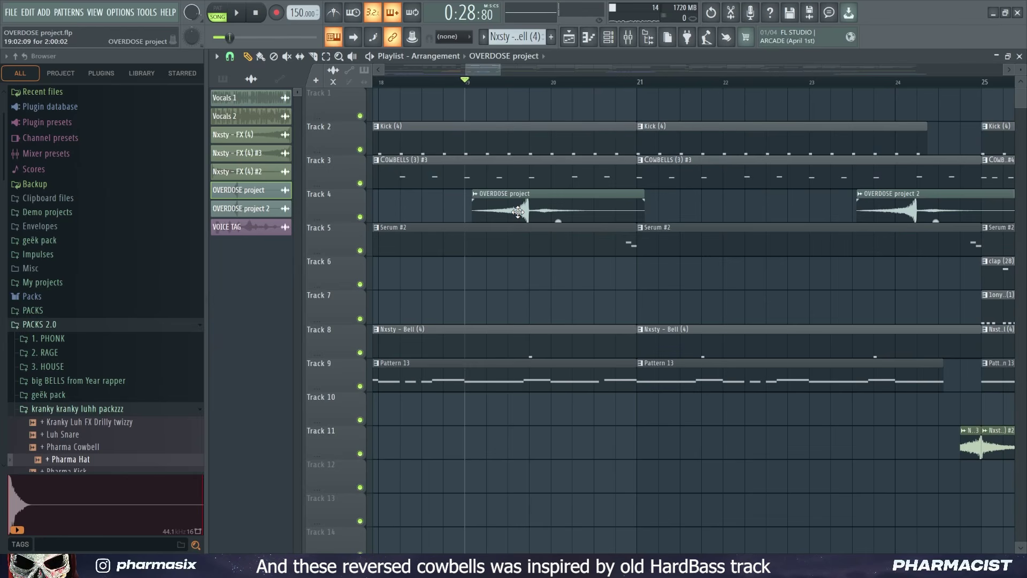
- Review the arrangement's track layout and play it from about bar 19 to hear the reversed cowbells in the full mix
scroll(489, 75, "down", 10)
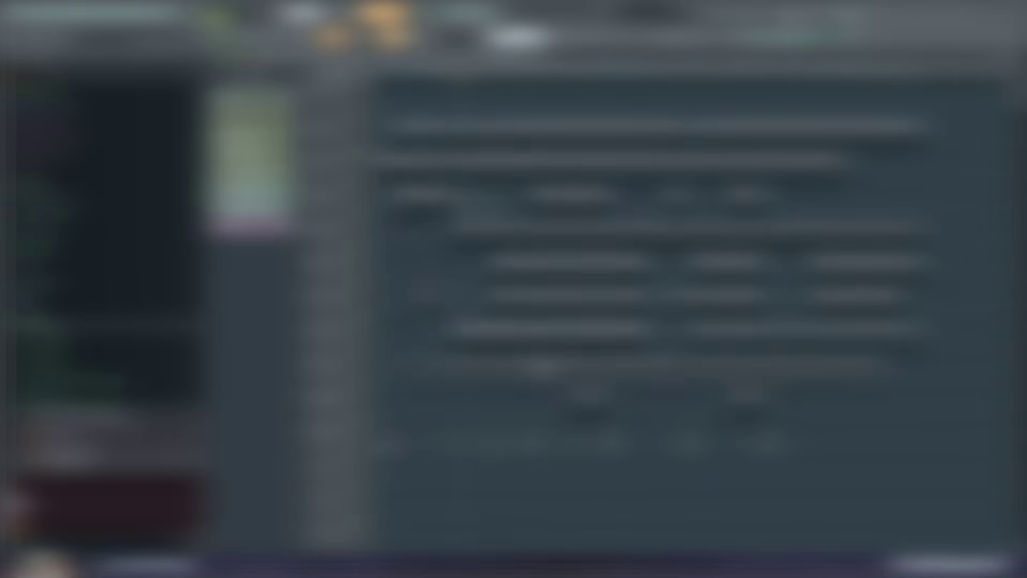
scroll(567, 356, "down", 7)
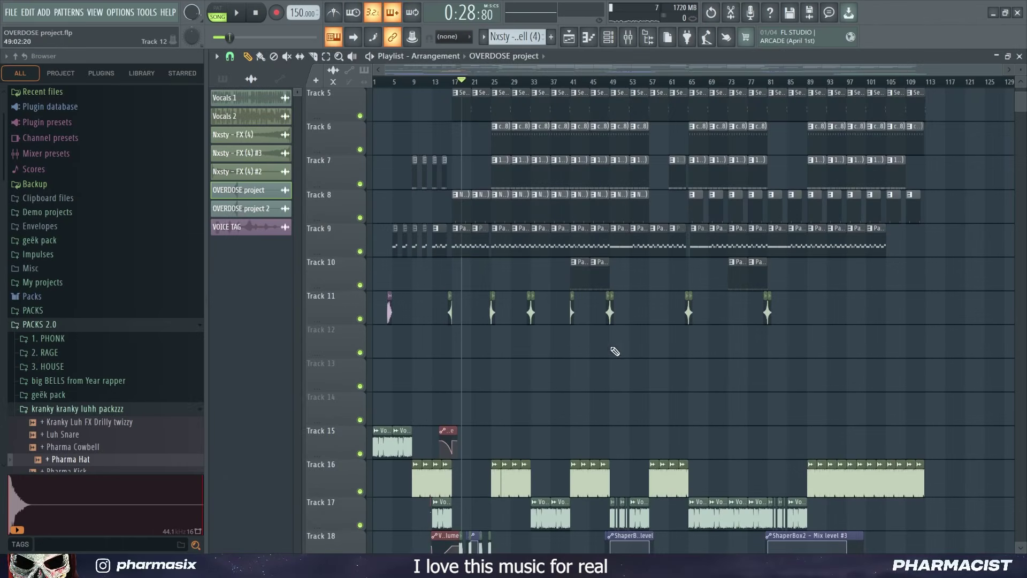
scroll(527, 119, "up", 12)
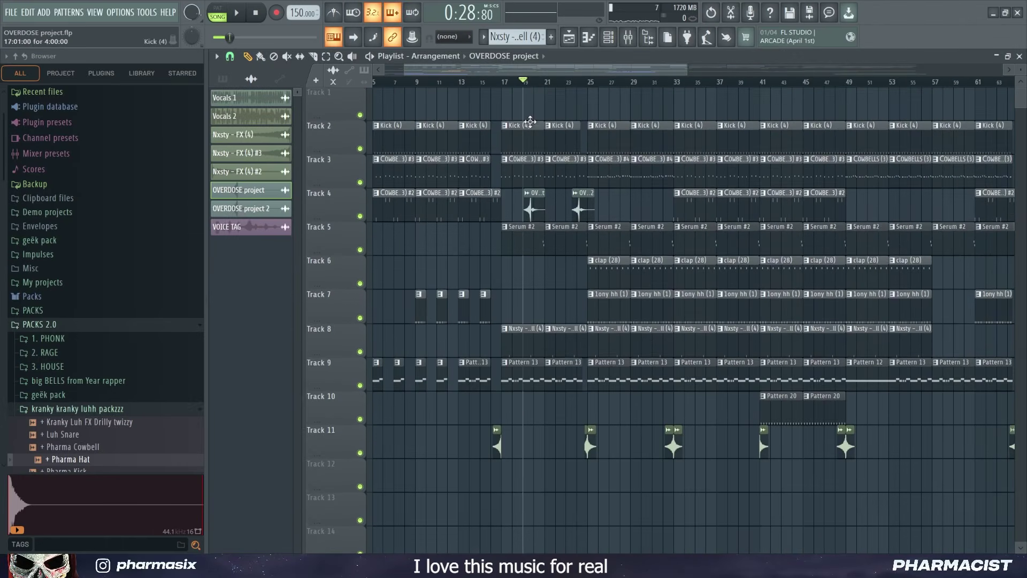
scroll(536, 89, "down", 3)
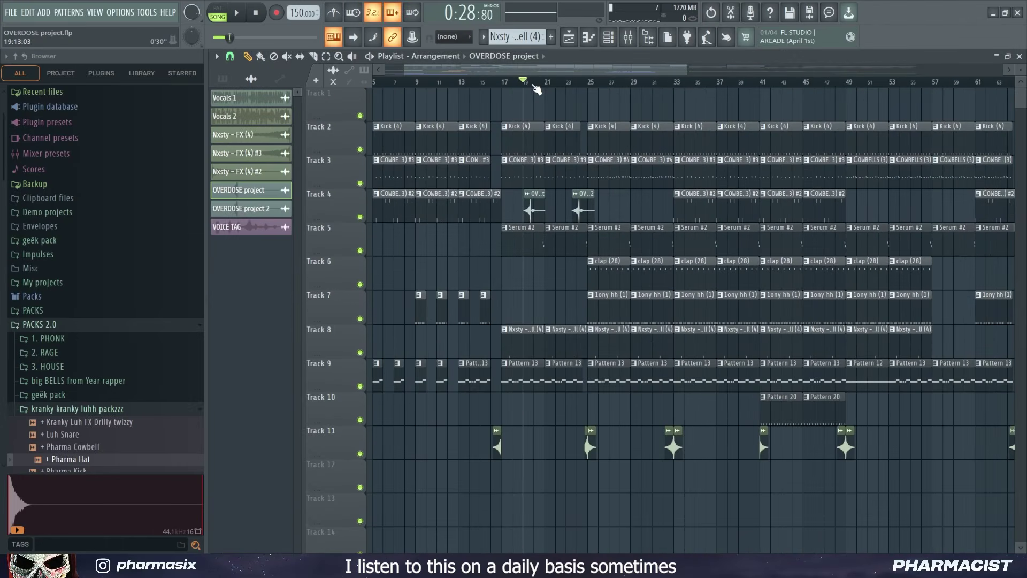
scroll(537, 89, "up", 2)
key("space")
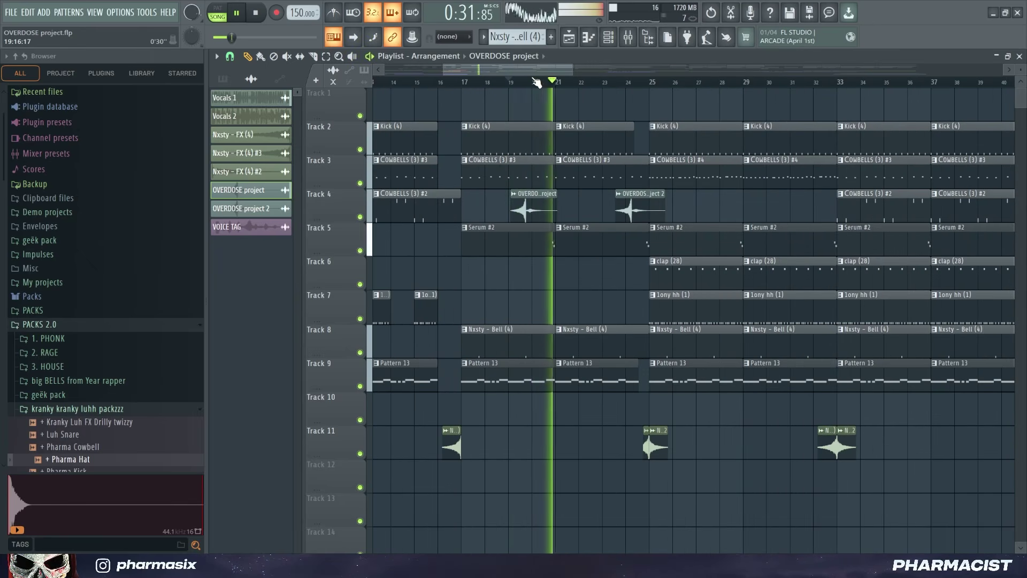
scroll(537, 83, "down", 1)
key("space")
- Solo playlist Track 5 and inspect the Serum #2 instrument that plays its pattern
scroll(536, 83, "up", 3)
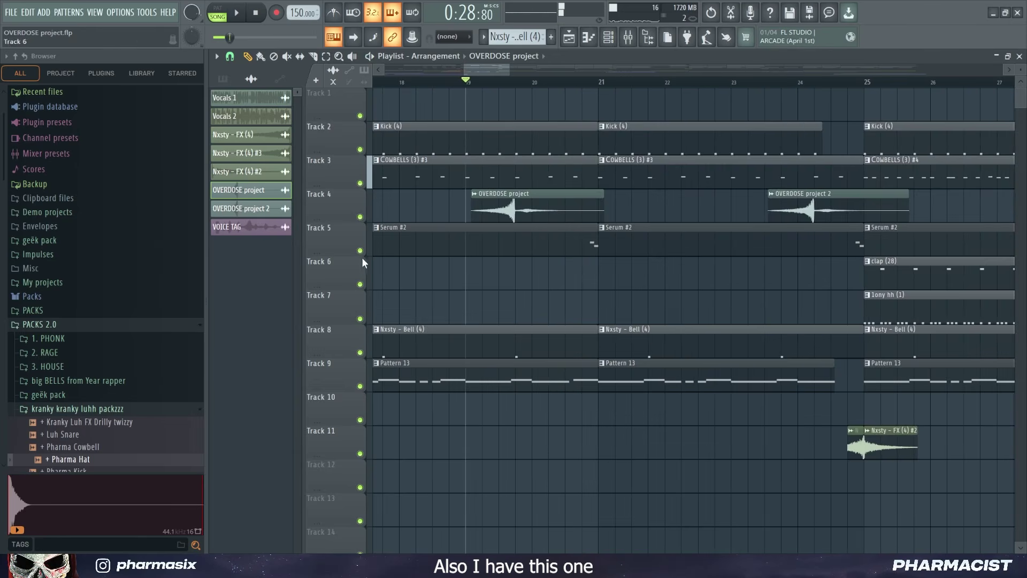
right_click(360, 250)
left_click(608, 36)
left_click(609, 36)
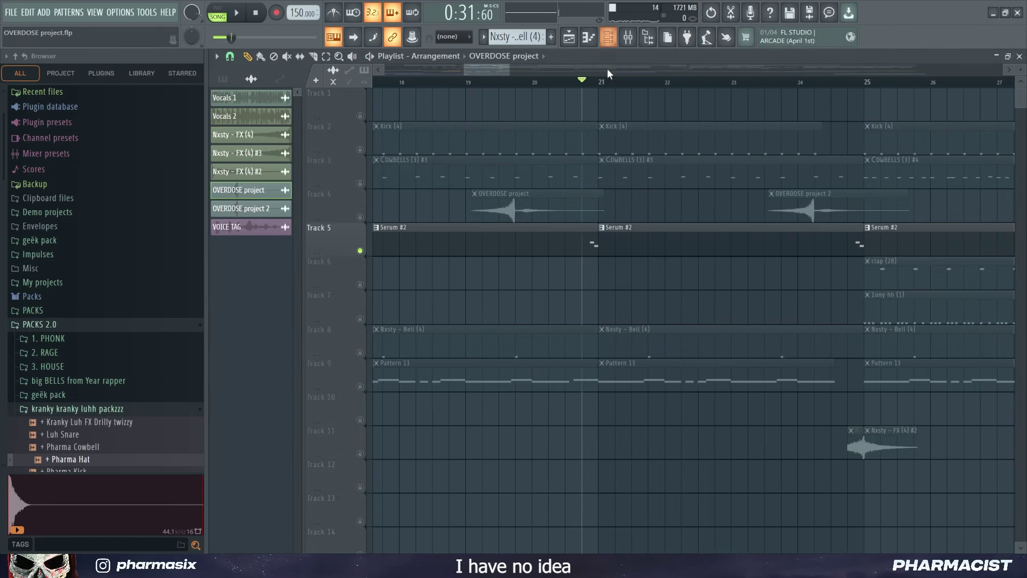
left_click(608, 37)
left_click(535, 111)
left_click(543, 283)
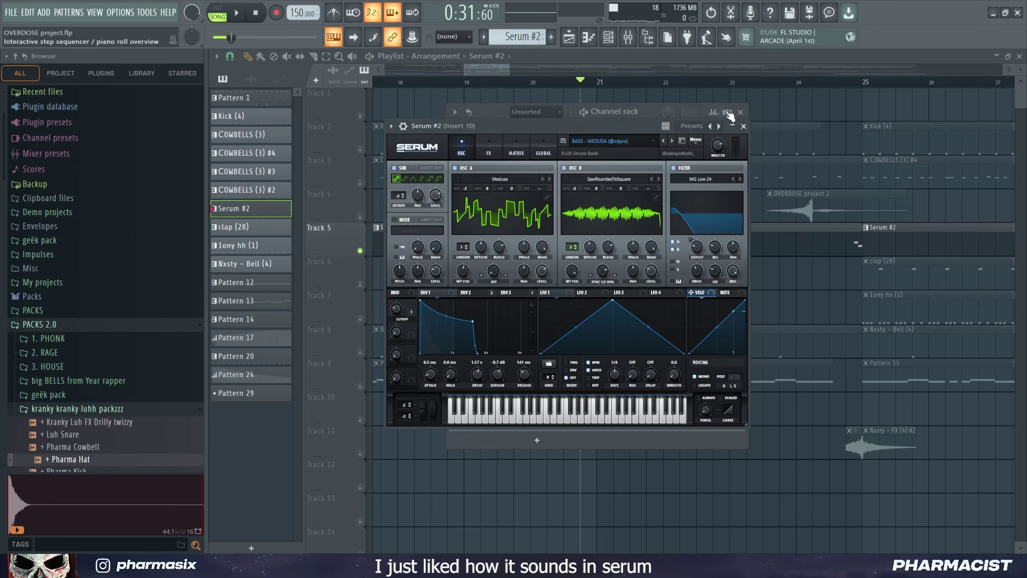
left_click(744, 126)
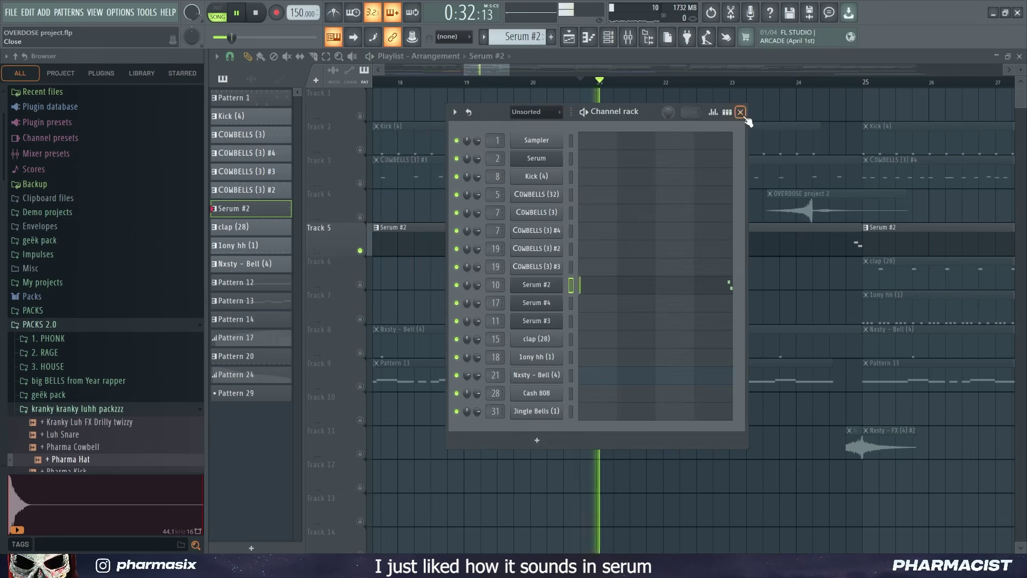
left_click(740, 112)
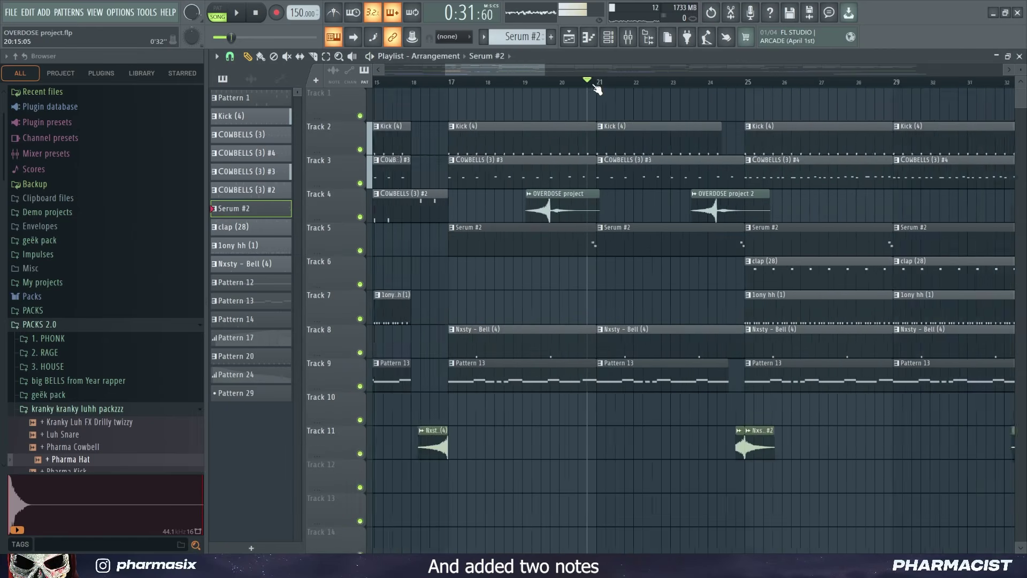
- Play the arrangement from about bar 24 to hear the Serum #2 notes with all the other tracks
scroll(597, 86, "up", 3)
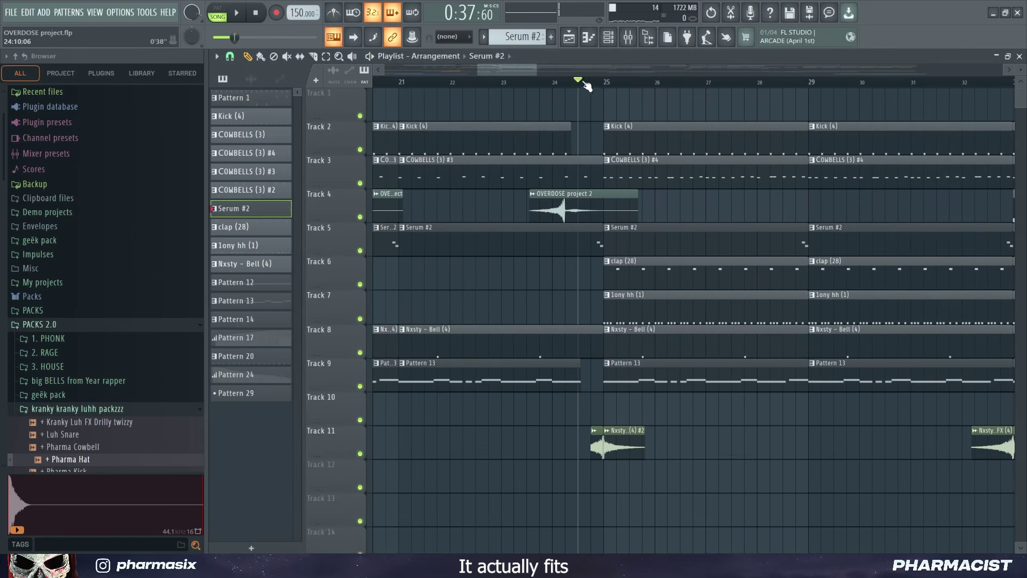
key("space")
scroll(685, 88, "down", 3)
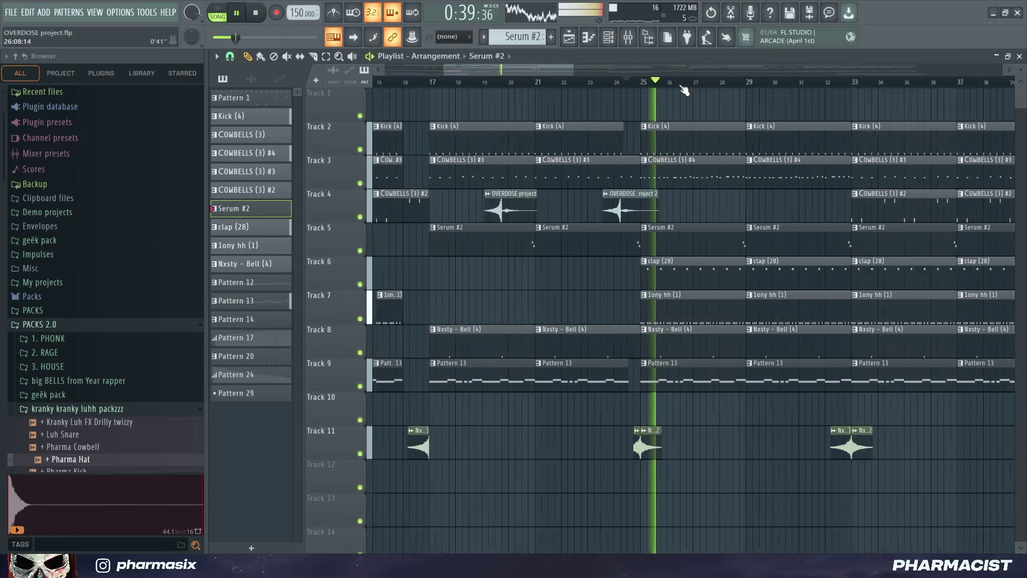
scroll(682, 85, "up", 5)
key("space")
- Play Pattern 20 from playlist Track 10 on its own and inspect its Jingle Bells (1) notes
scroll(598, 84, "down", 6)
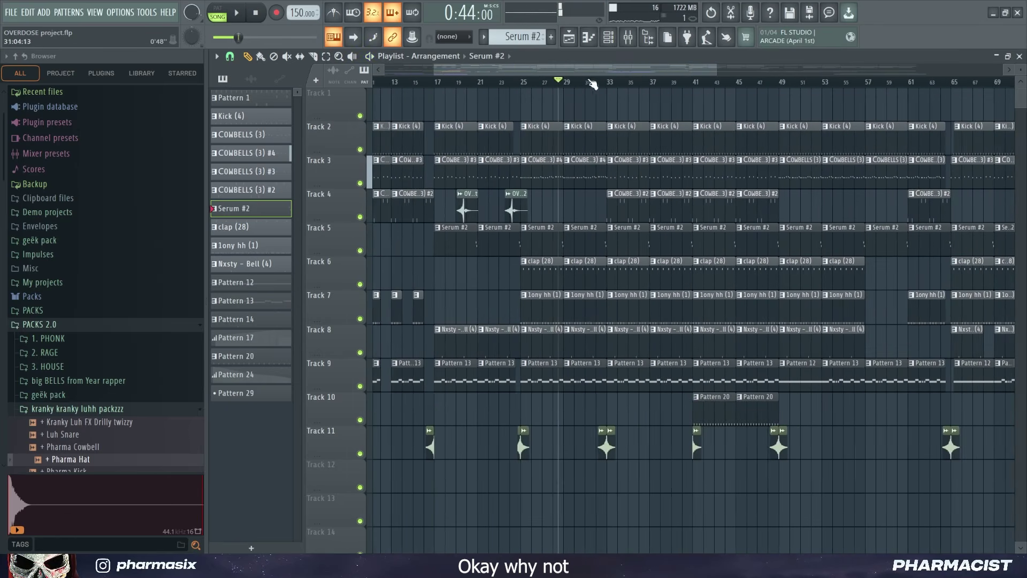
scroll(663, 289, "down", 4)
scroll(644, 57, "up", 3)
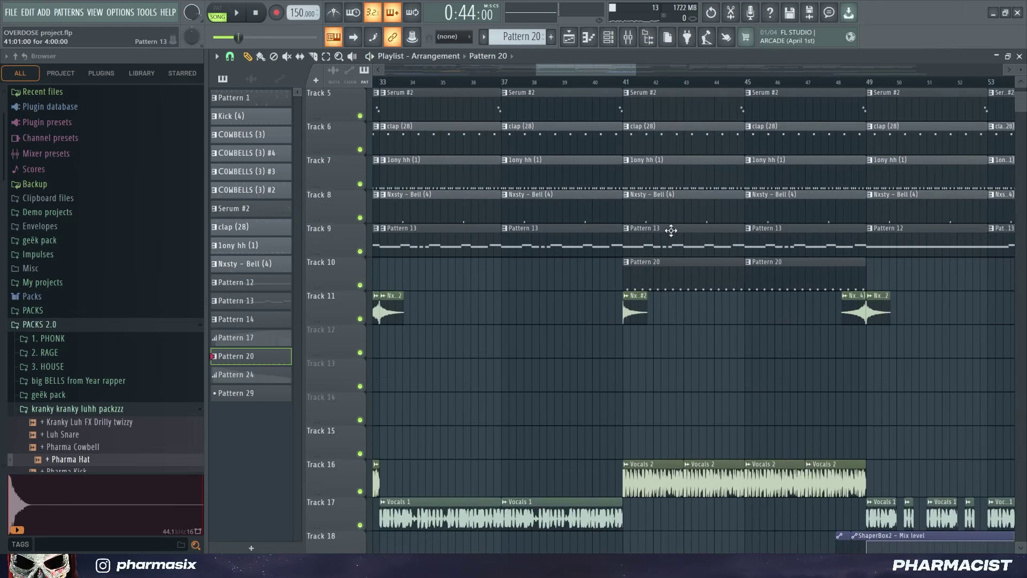
left_click(615, 38)
key("space")
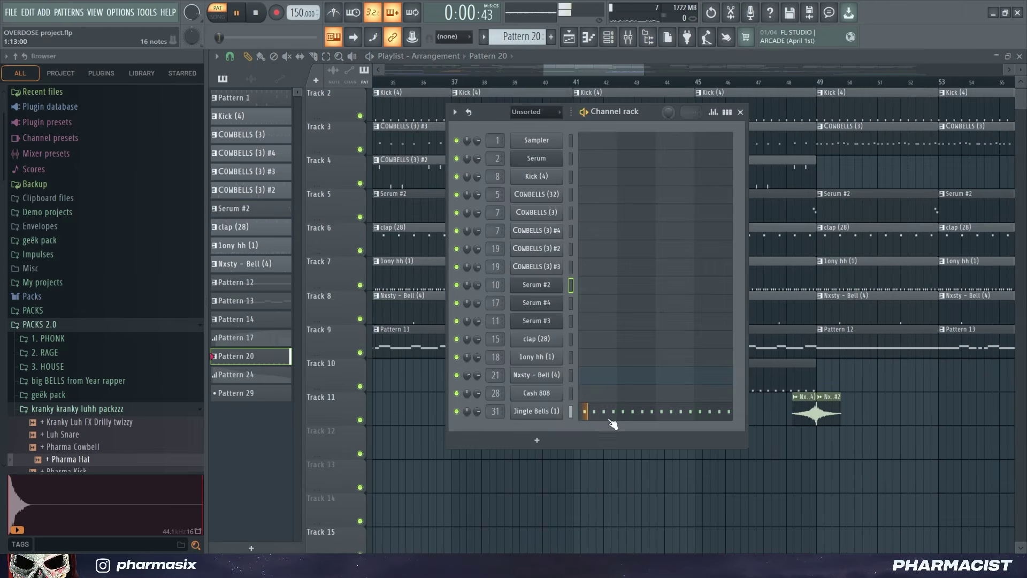
left_click(612, 410)
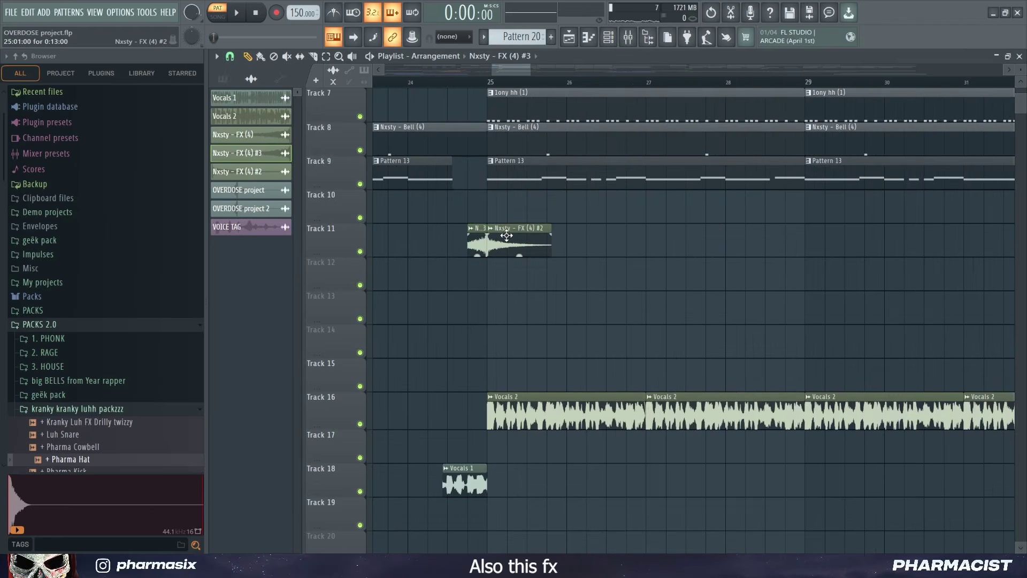
- Inspect the Nxsty - FX (4) #2 audio clip at bar 25 and play its playlist Track 11 in solo
double_click(511, 237)
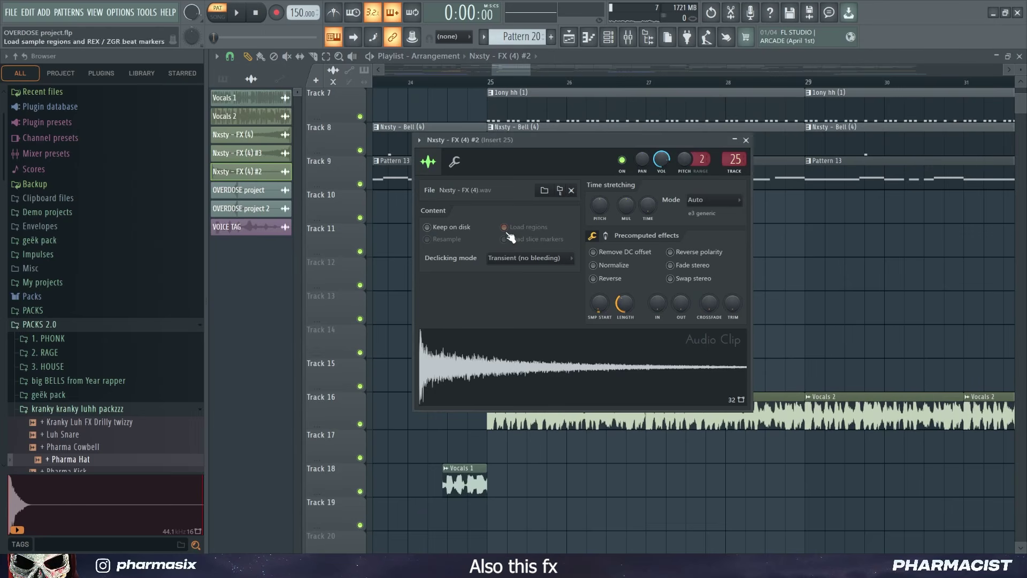
left_click(745, 141)
scroll(492, 71, "up", 3)
key("space")
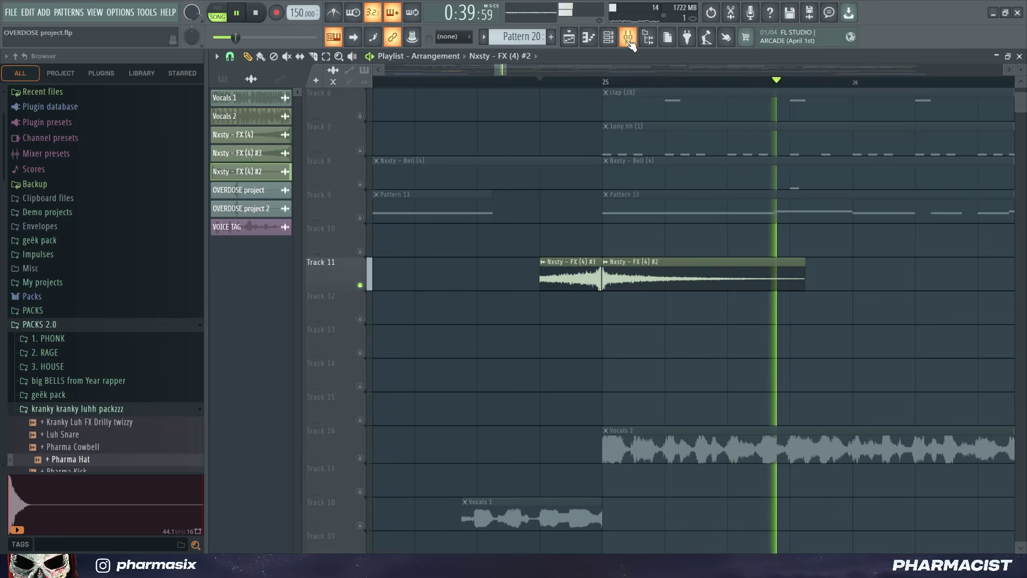
- Inspect the Fruity delay bank on the FX clip's mixer track, Insert 25
left_click(629, 41)
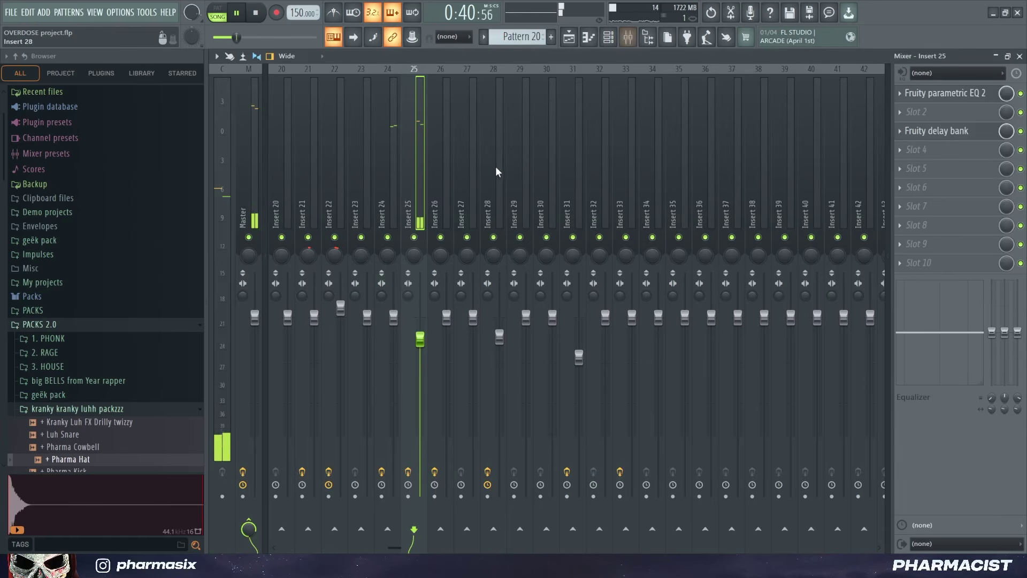
left_click(961, 134)
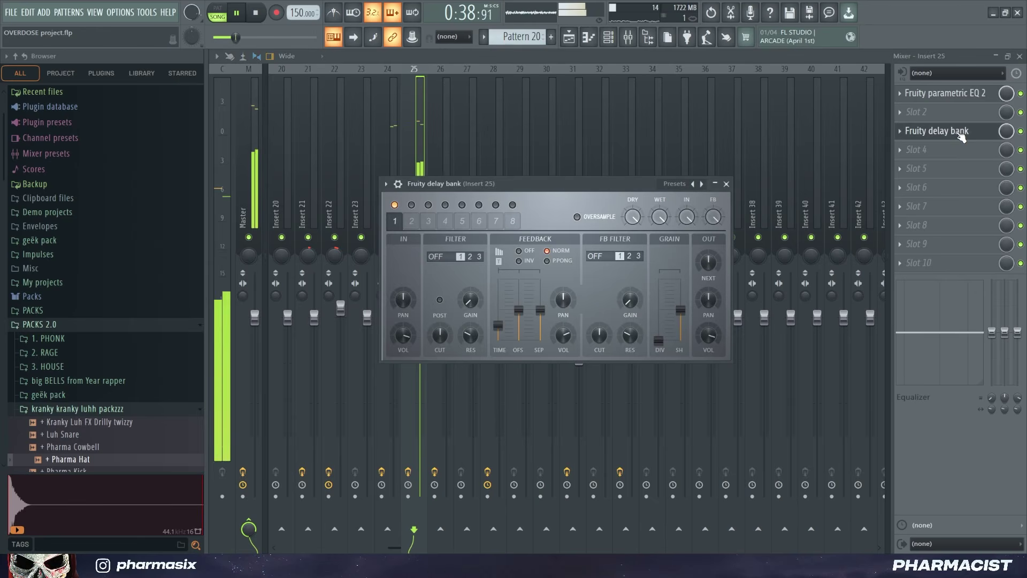
left_click(960, 134)
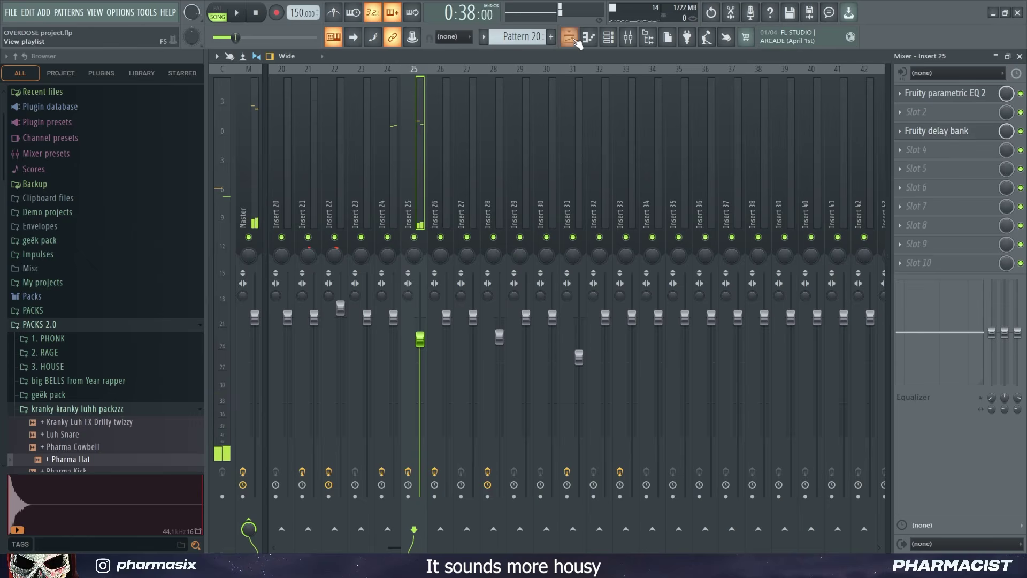
- Return to the playlist, unsolo Track 11, and play the transition into bar 25 with all the tracks
left_click(569, 38)
key("space")
right_click(360, 285)
key("space")
scroll(567, 80, "down", 4)
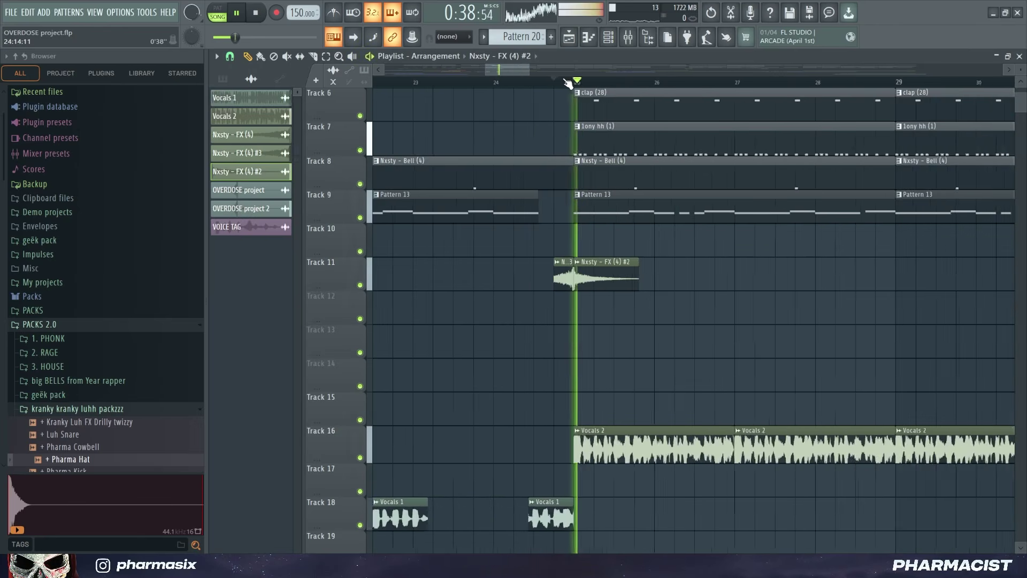
scroll(577, 85, "down", 3)
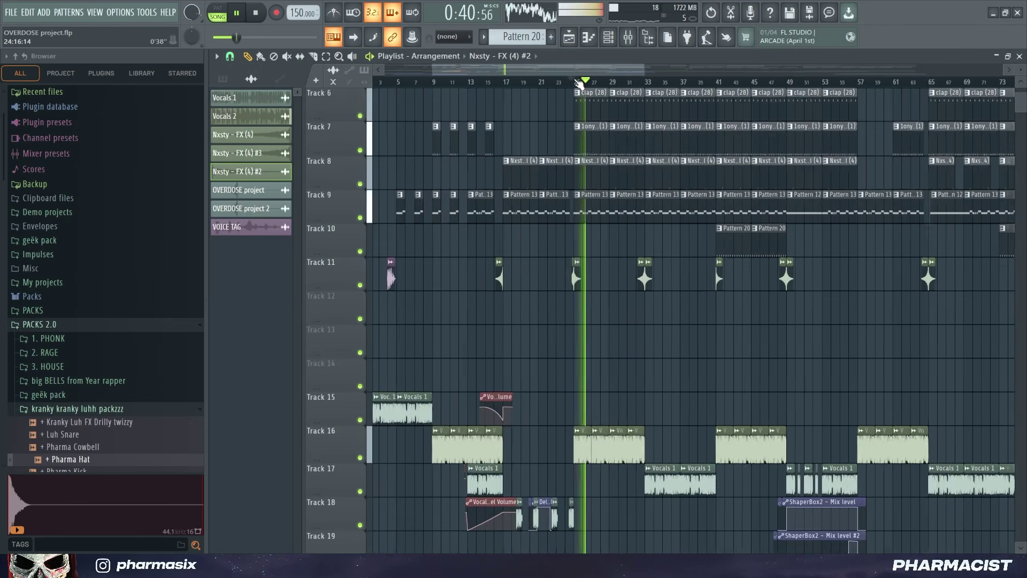
scroll(577, 85, "up", 2)
key("space")
- Solo playlist Track 16 and play its Vocals 2 clips from bar 25
right_click(360, 458)
left_click(543, 86)
scroll(638, 175, "down", 3)
scroll(638, 176, "down", 3)
key("space")
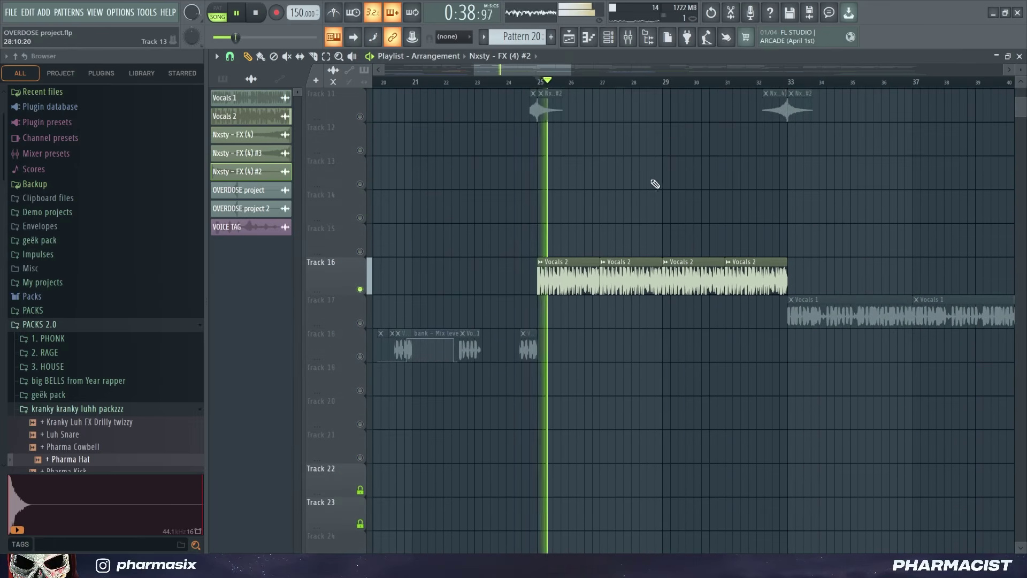
key("space")
key("space")
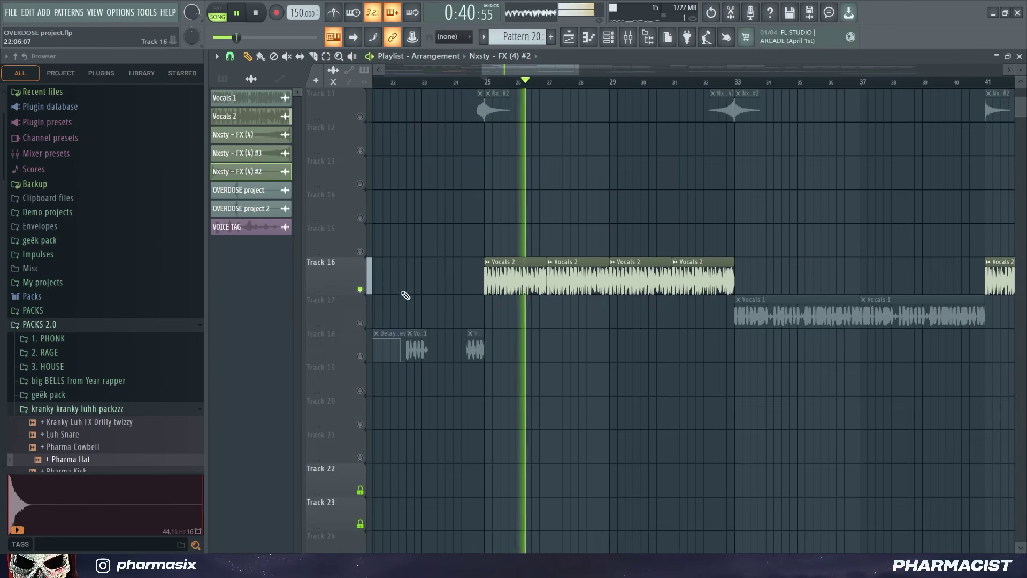
- Solo playlist Track 17 together with Track 16 and play the Vocals 1 clips from bar 33
key("space")
left_click(360, 322)
scroll(606, 117, "right", 1)
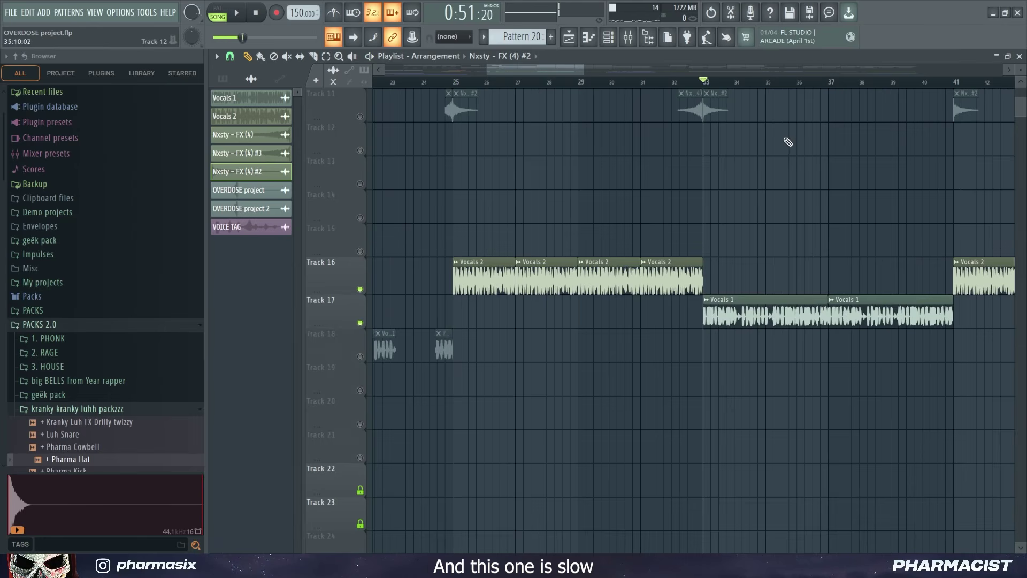
key("space")
left_click_drag(563, 70, 594, 67)
scroll(597, 91, "up", 2)
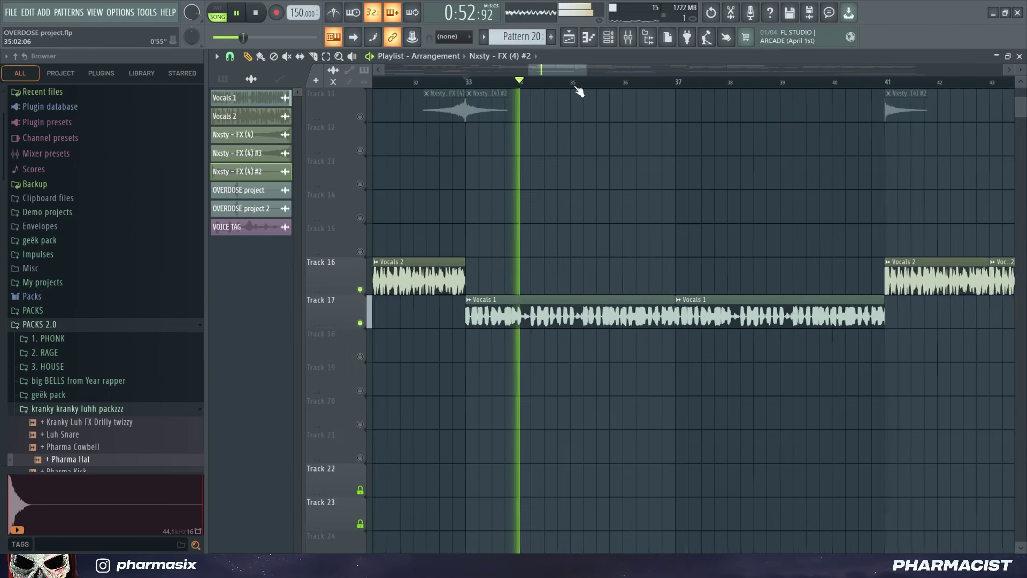
- Stop playback, return to bar 25 and inspect the vocals' ShaperBox2 volume curve on mixer track Insert 22
key("space")
left_click_drag(562, 71, 494, 70)
left_click(447, 82)
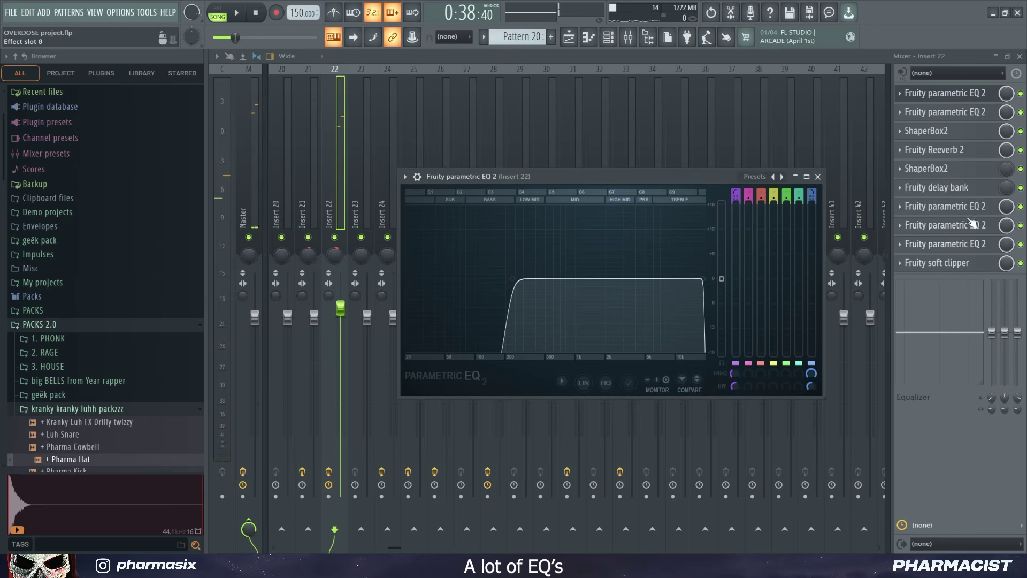
left_click(962, 134)
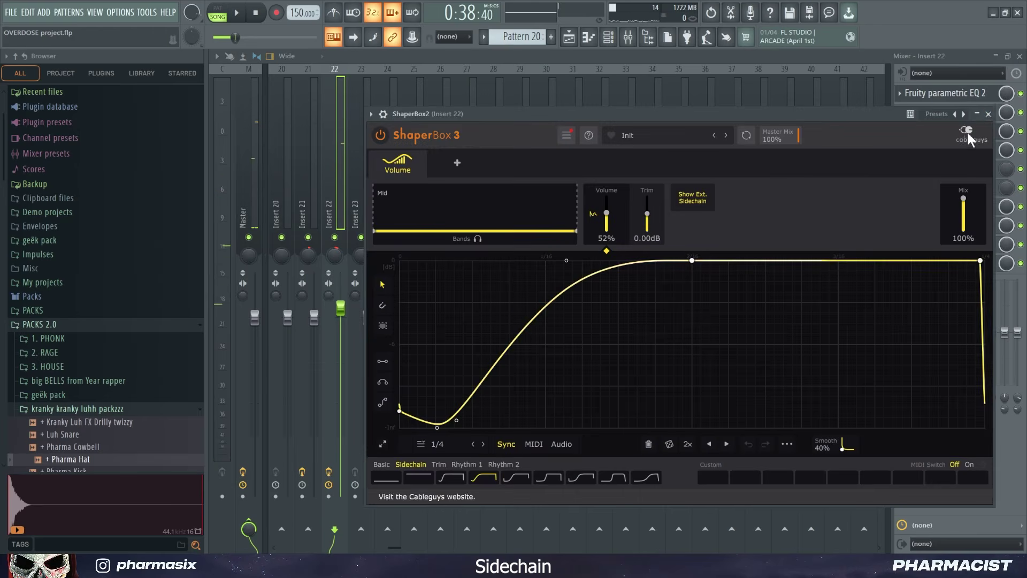
left_click(990, 115)
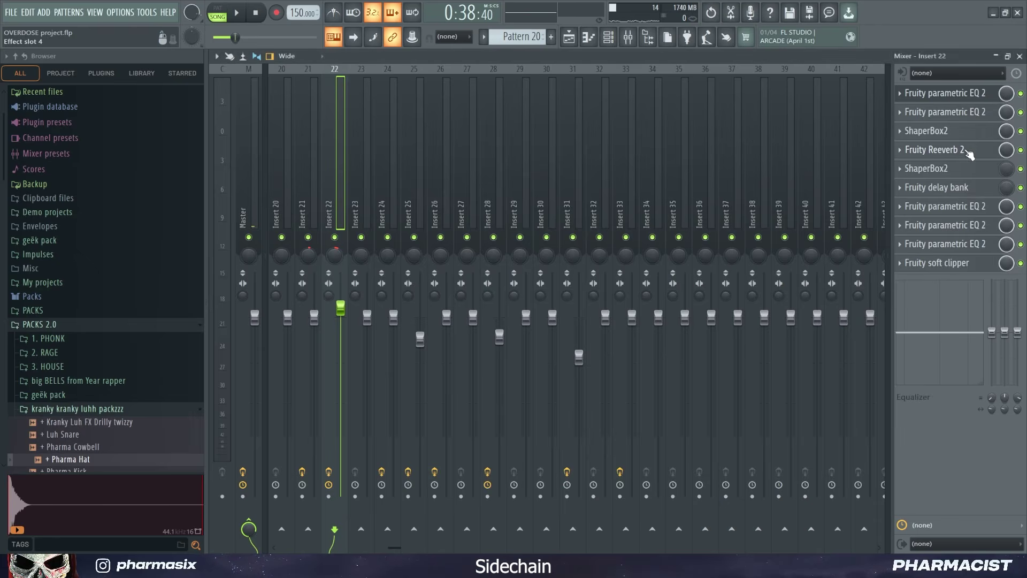
- Play the vocals while examining Insert 22's second Fruity parametric EQ 2 and its first ShaperBox2
left_click(960, 111)
key("space")
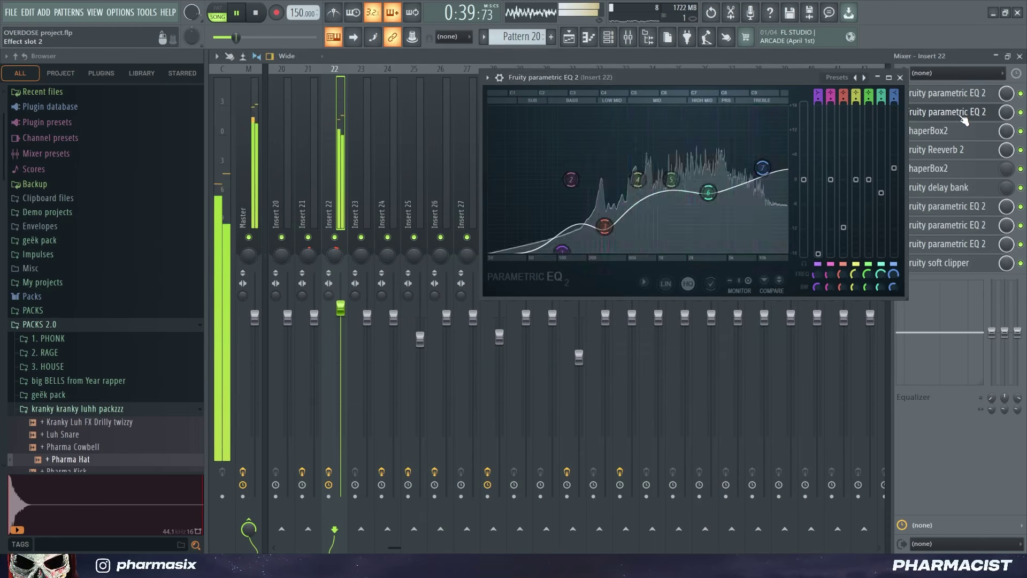
key("space")
left_click(964, 119)
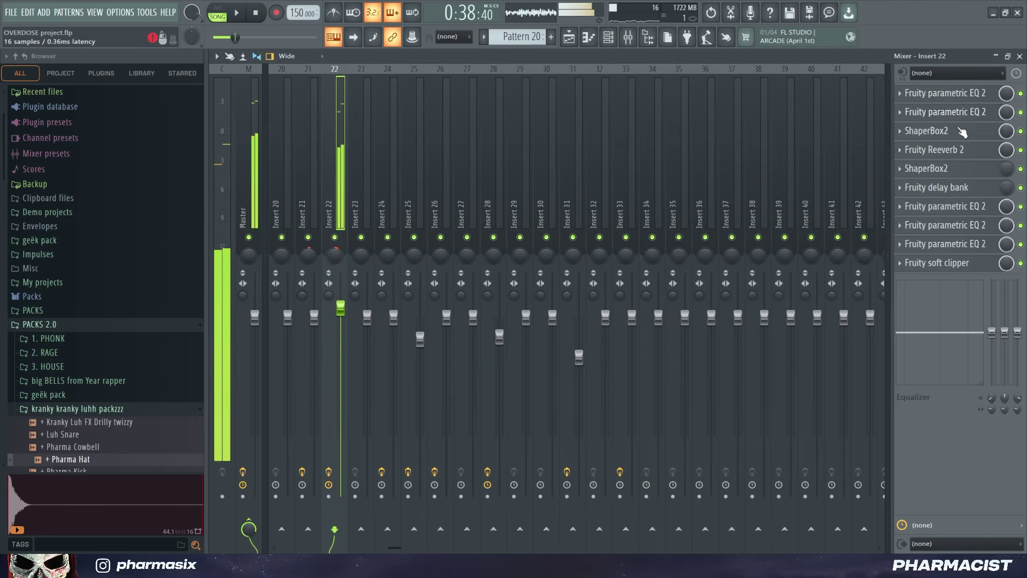
left_click(963, 131)
key("space")
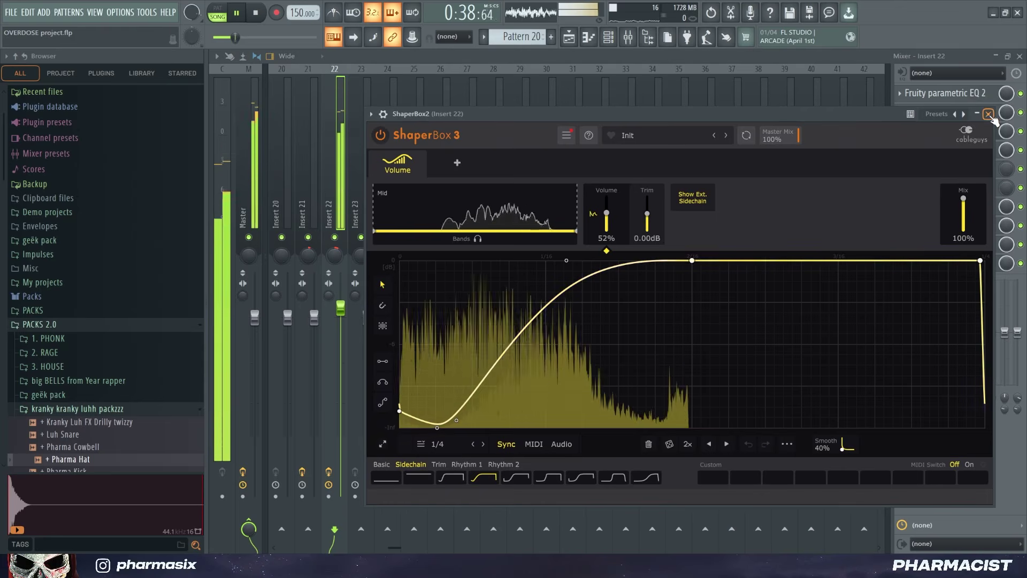
left_click(989, 114)
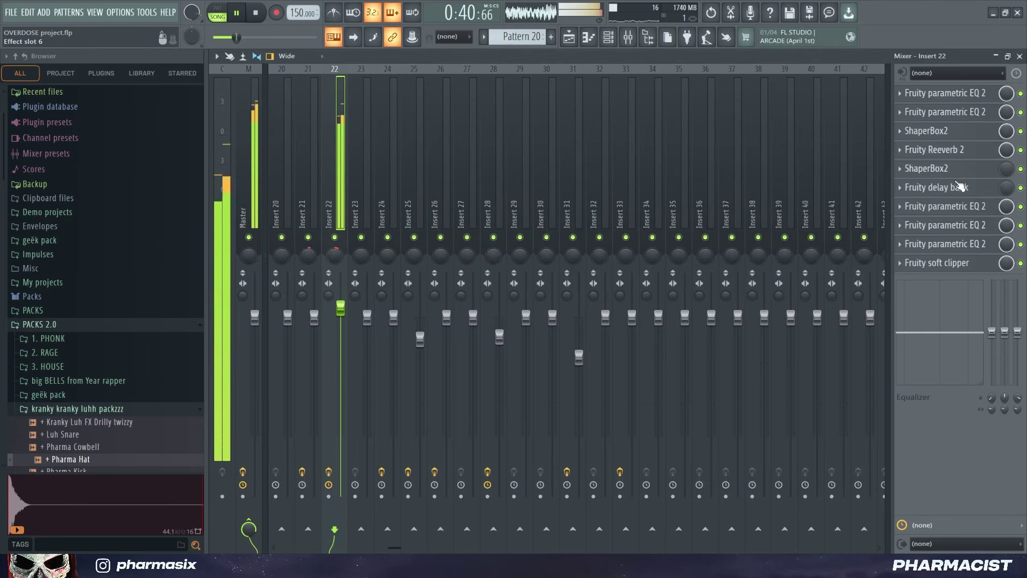
- Check Insert 22's Fruity parametric EQ 2 in slot 8 during playback, as well as its Fruity soft clipper
left_click(968, 225)
left_click(969, 227)
key("space")
left_click(969, 230)
key("space")
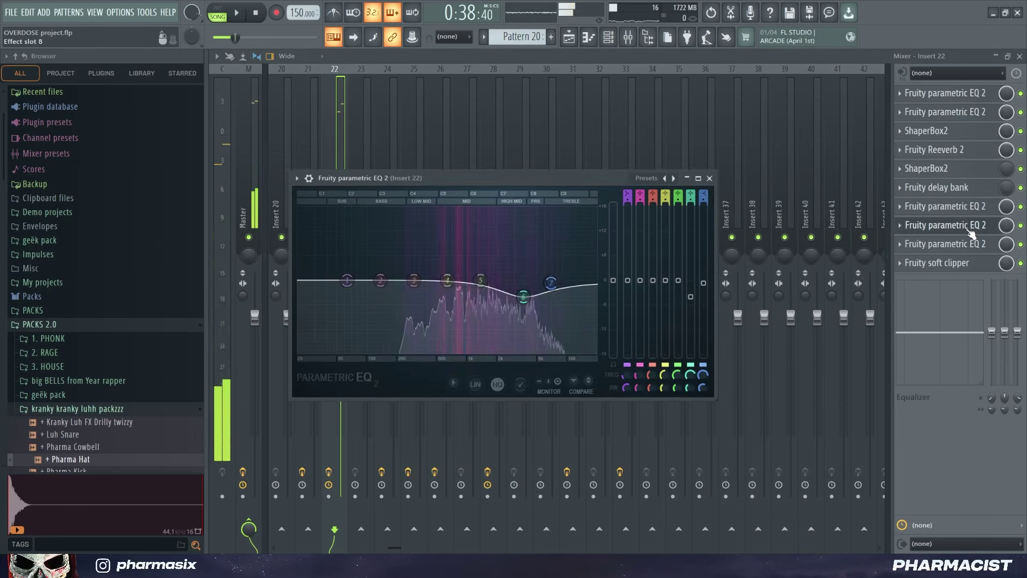
left_click(970, 263)
left_click(969, 262)
key("space")
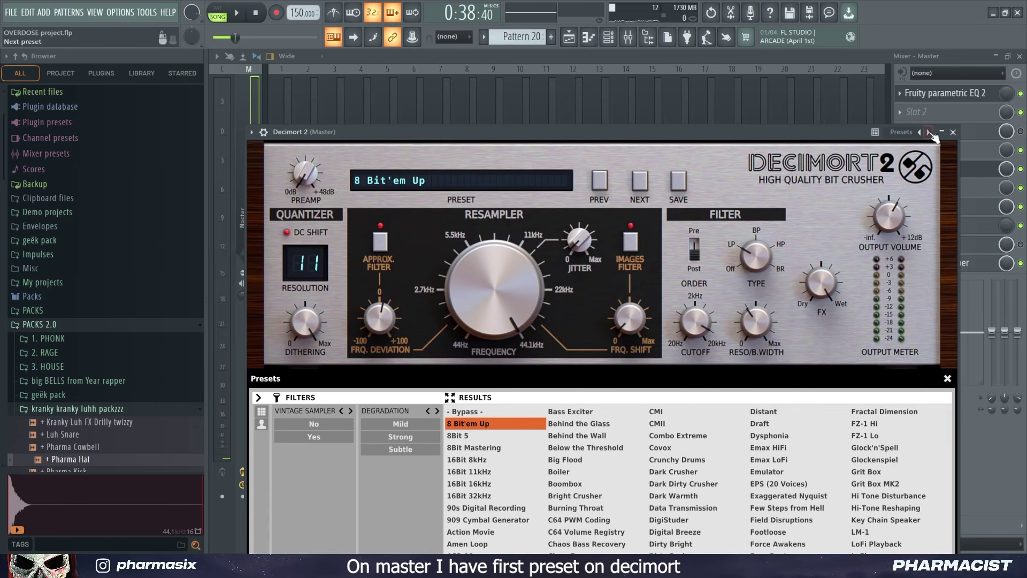
- Close the Master's Decimort 2 and return to the playlist arrangement around bar 25
left_click(953, 132)
left_click(569, 36)
scroll(598, 87, "down", 3)
scroll(478, 84, "up", 4)
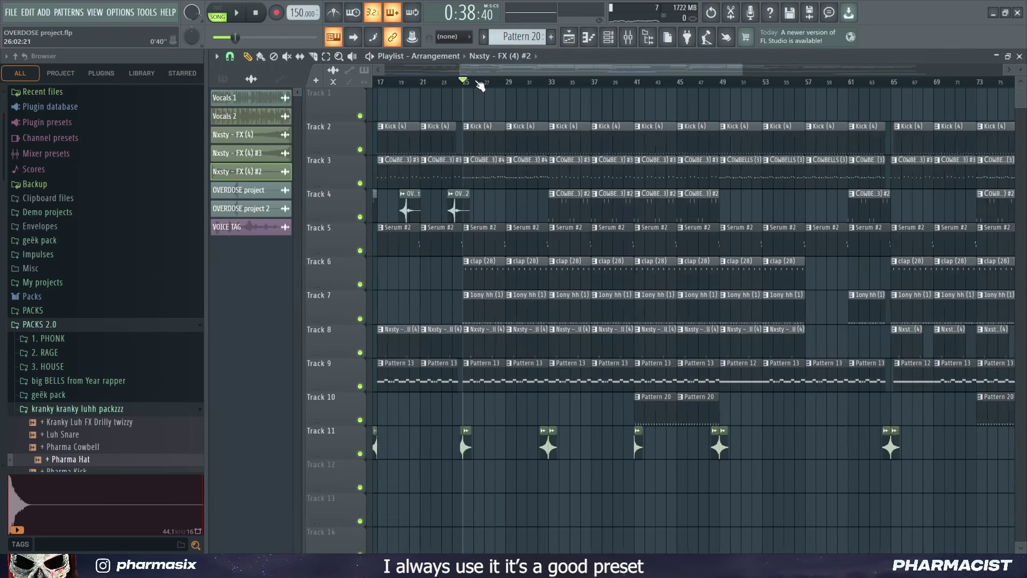
- Inspect the Fruity parametric EQ 2, dearVR pro and Fruity soft clipper on the Master mixer track
left_click(627, 37)
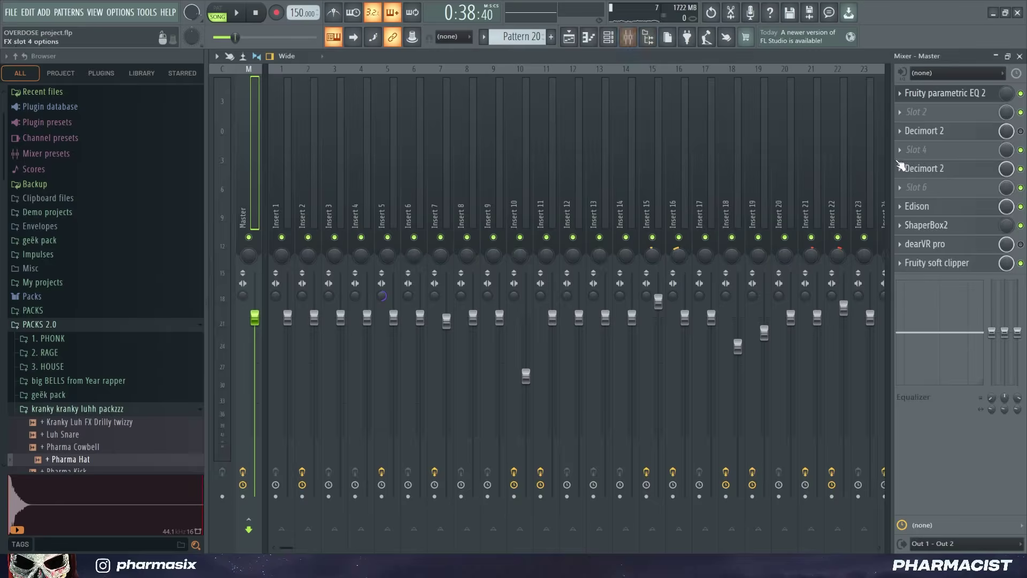
left_click(971, 94)
left_click(972, 95)
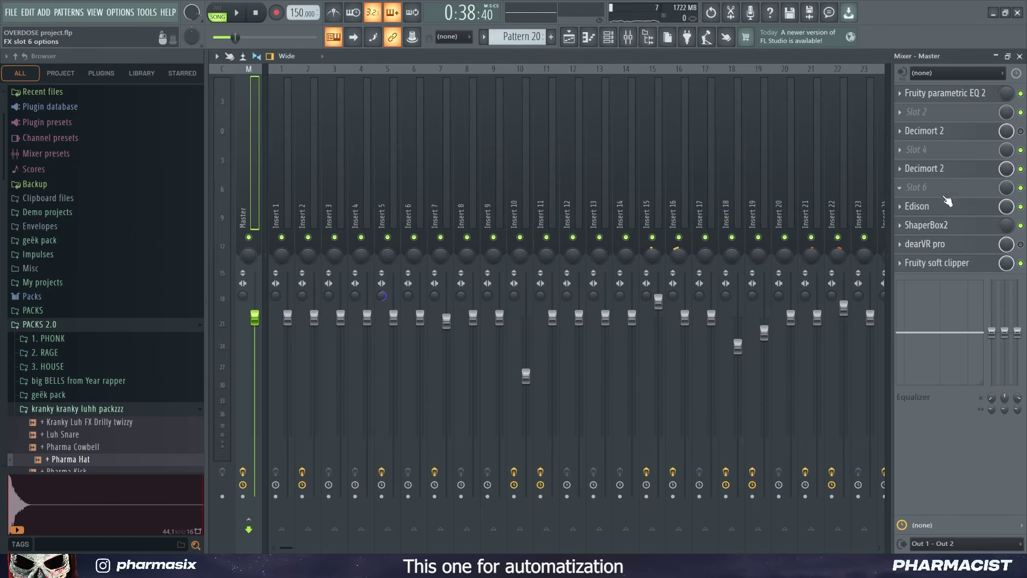
left_click(954, 246)
left_click(957, 251)
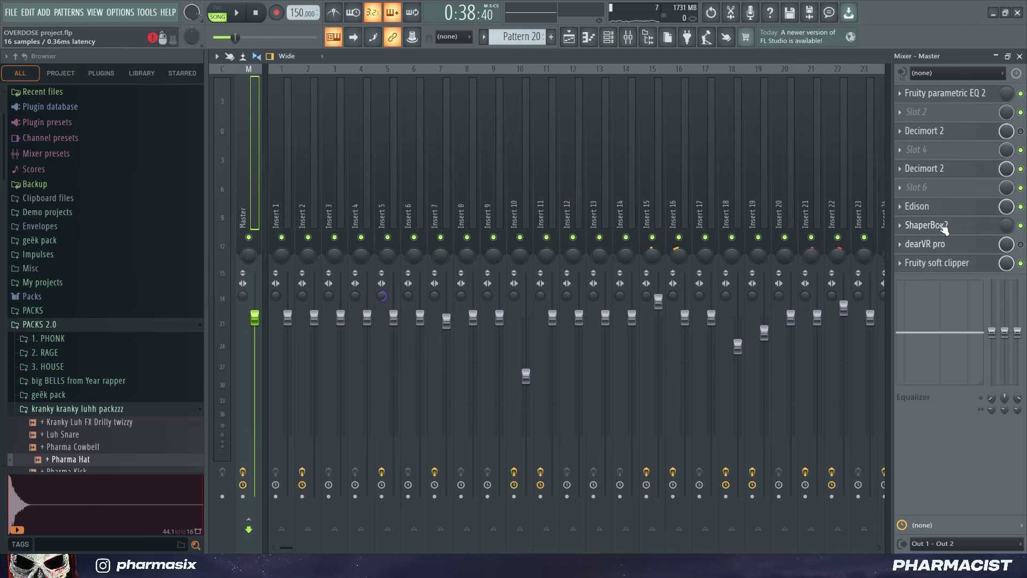
left_click(956, 264)
left_click(959, 267)
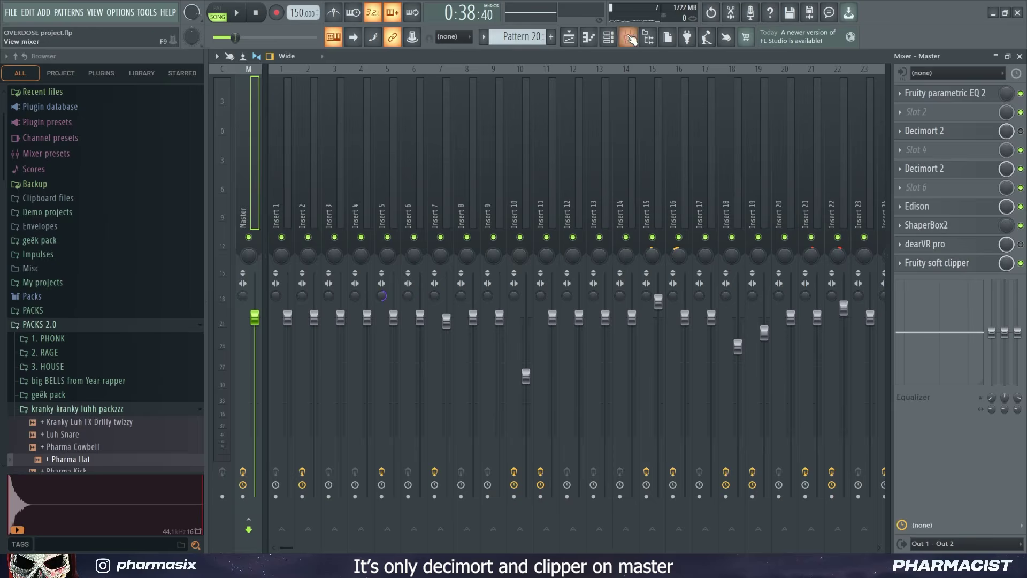
- Return to the playlist, play the full mix from bar 25 and look over the arrangement
left_click(568, 44)
key("space")
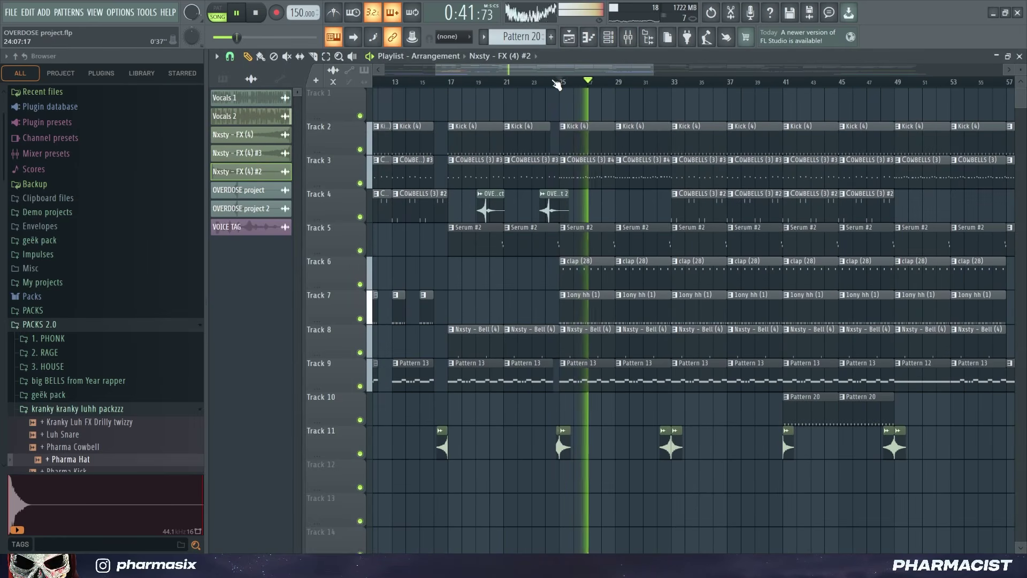
scroll(559, 75, "up", 5)
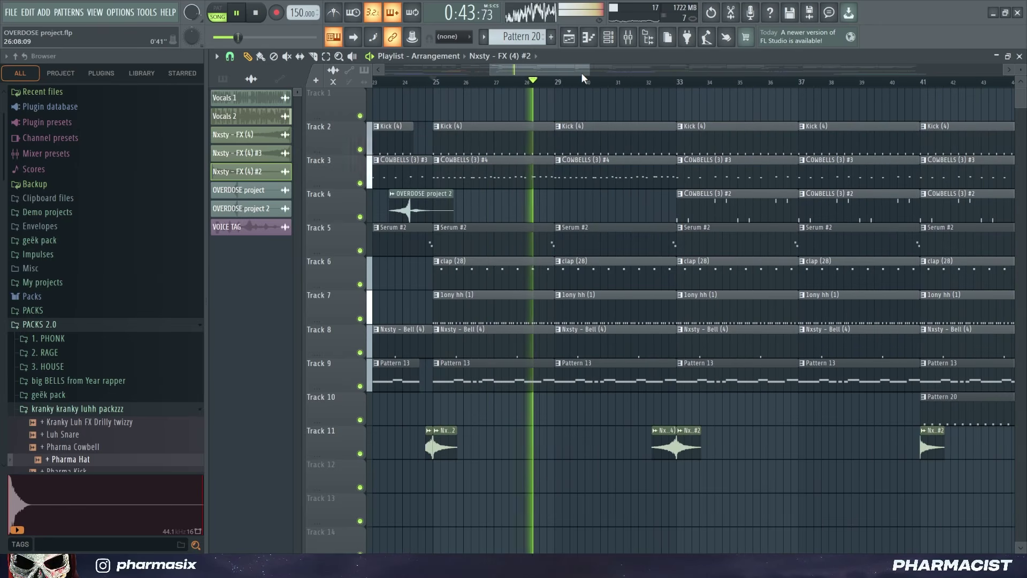
key("space")
scroll(548, 73, "down", 8)
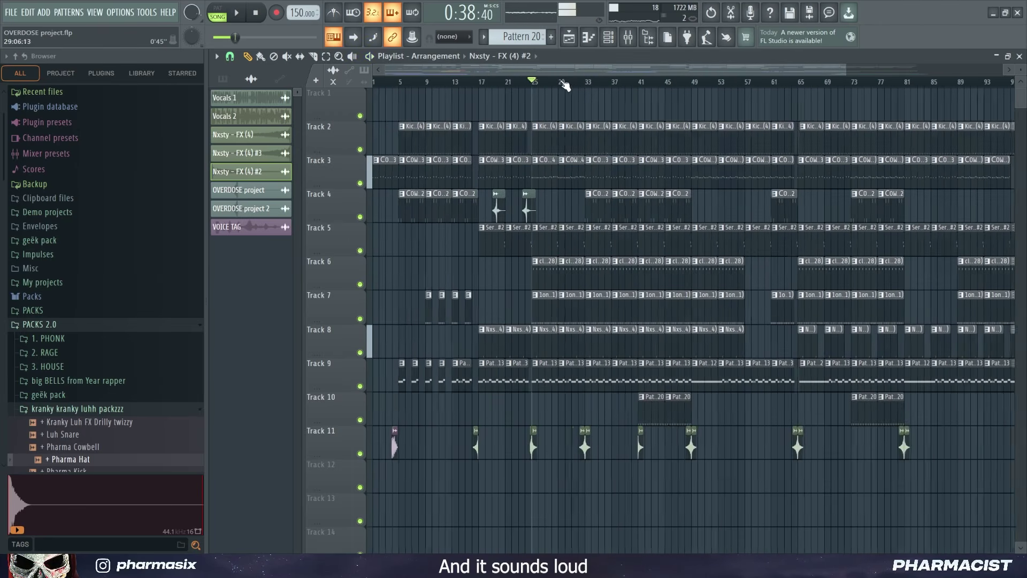
scroll(535, 71, "up", 3)
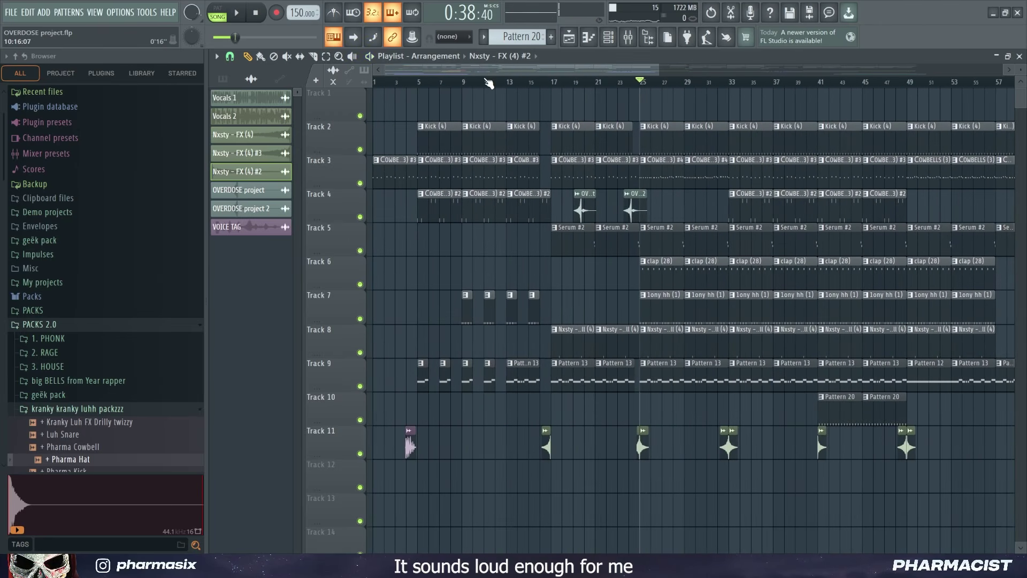
scroll(487, 85, "up", 2)
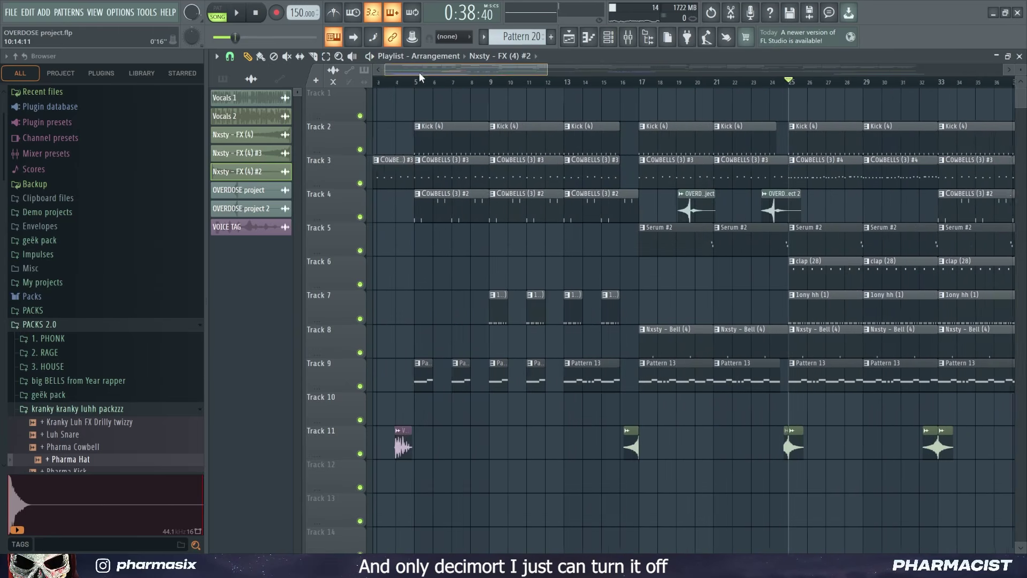
- Switch off the Decimort 2 in slot 5 of the Master track and play the mix from bar 25
left_click(628, 37)
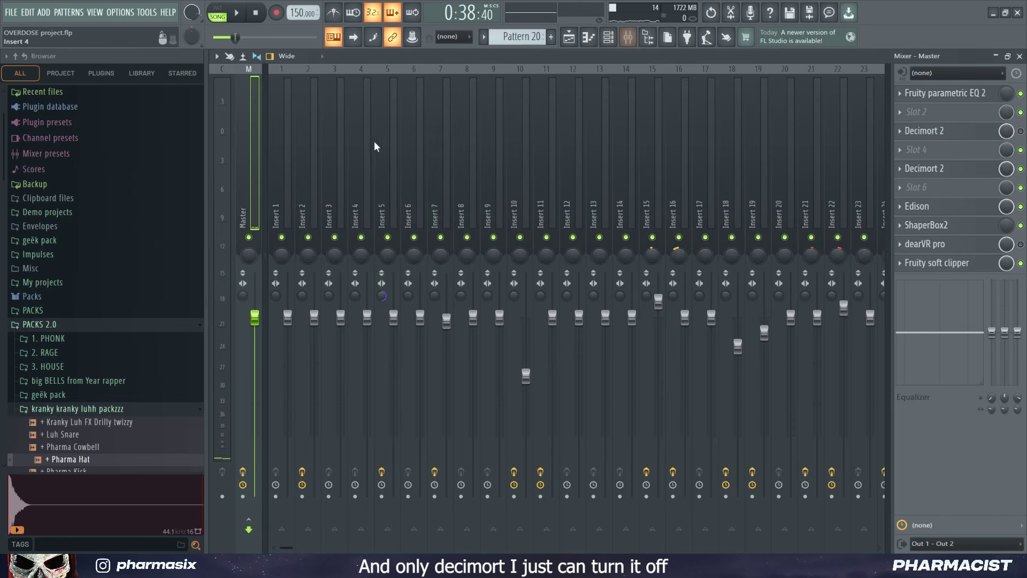
key("space")
left_click(1020, 169)
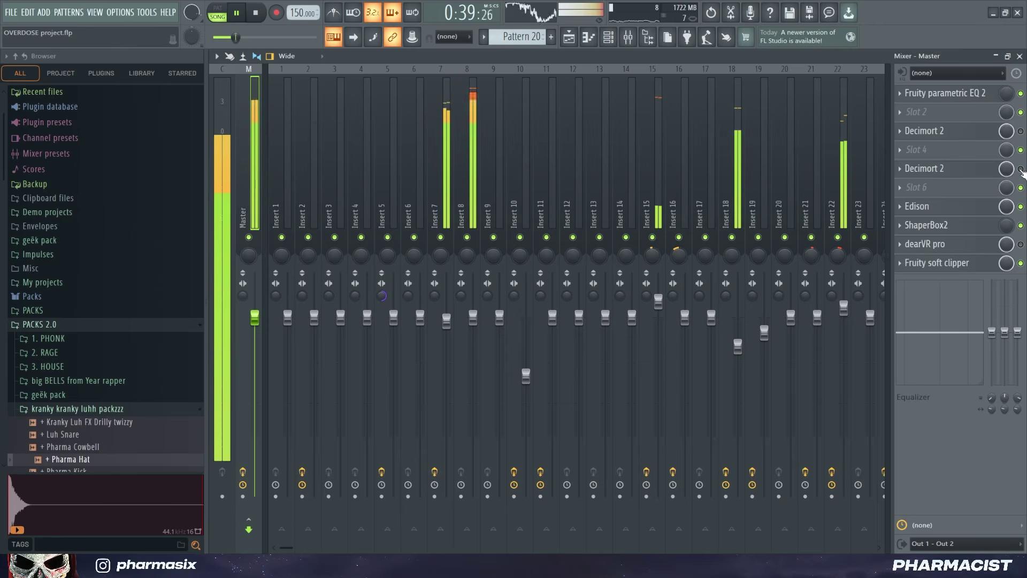
key("space")
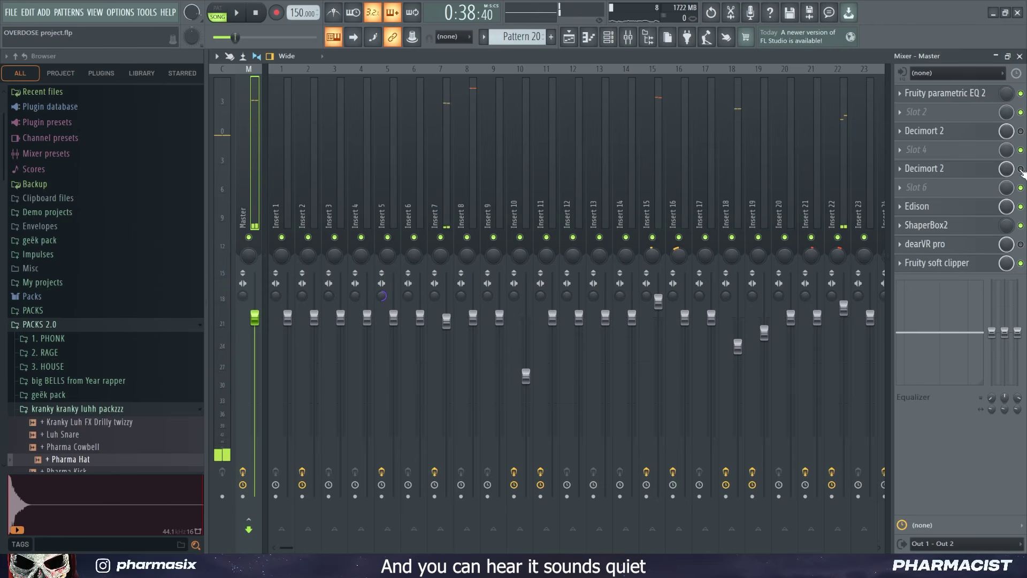
key("space")
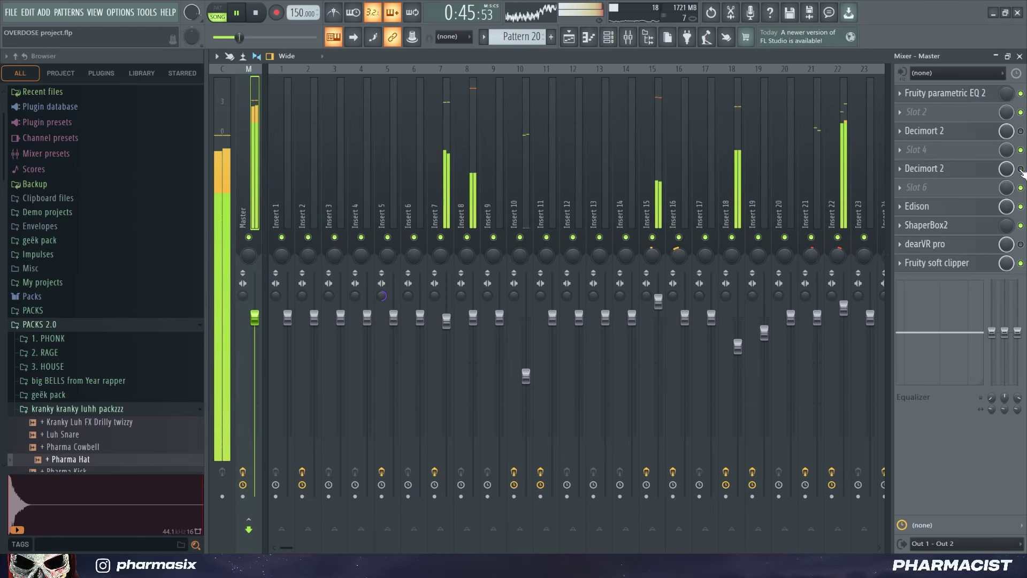
key("space")
- Return to the playlist and select the intro on the timeline from bar 1 to bar 17
left_click(569, 37)
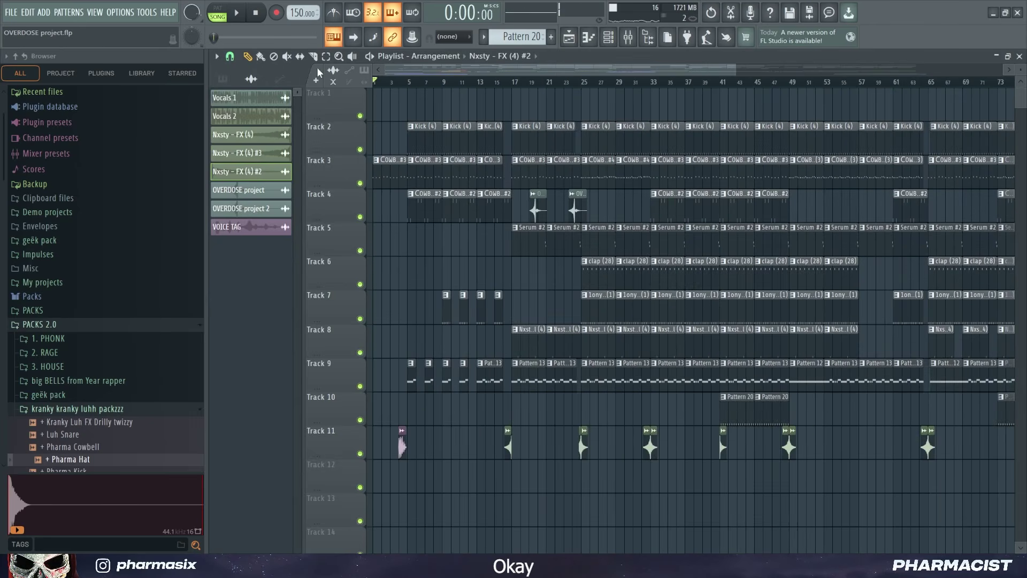
scroll(369, 80, "up", 5)
scroll(374, 81, "down", 3)
left_click_drag(575, 84, 375, 84)
scroll(536, 71, "down", 2)
scroll(407, 67, "up", 4)
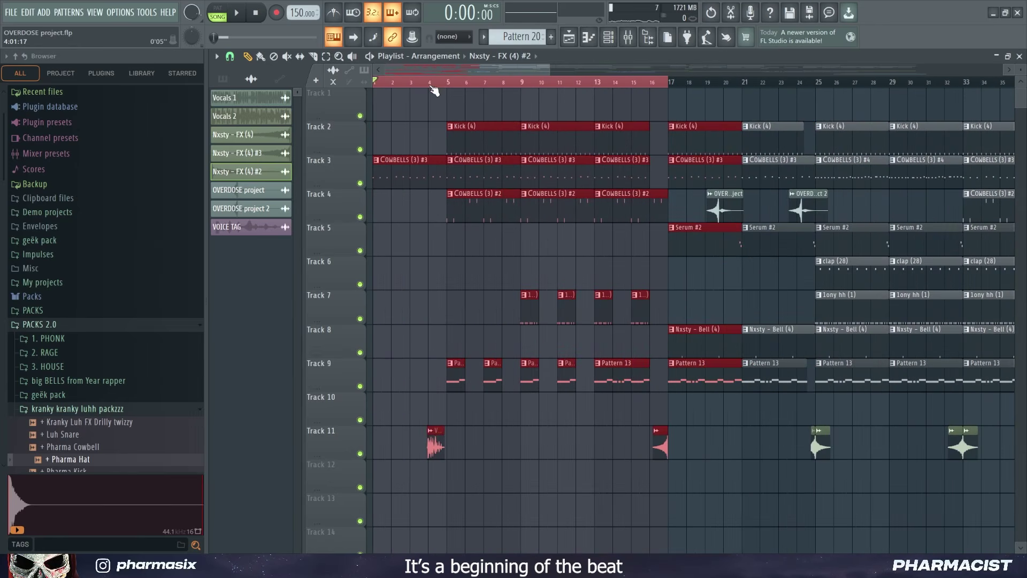
- Play the beat's beginning and examine the vocals and automation clips on playlist Tracks 15 to 24
key("space")
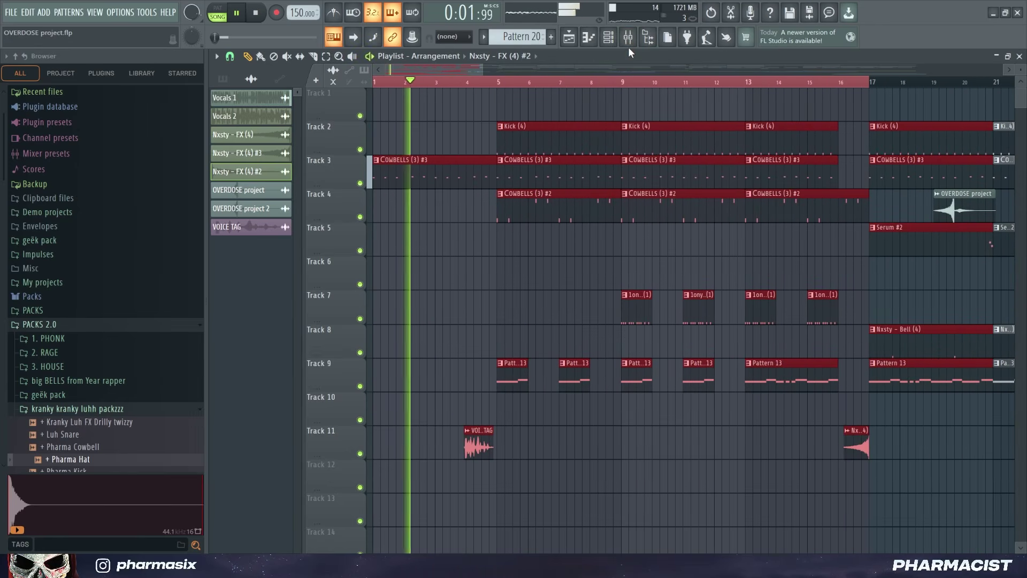
scroll(629, 135, "down", 1)
scroll(628, 135, "down", 6)
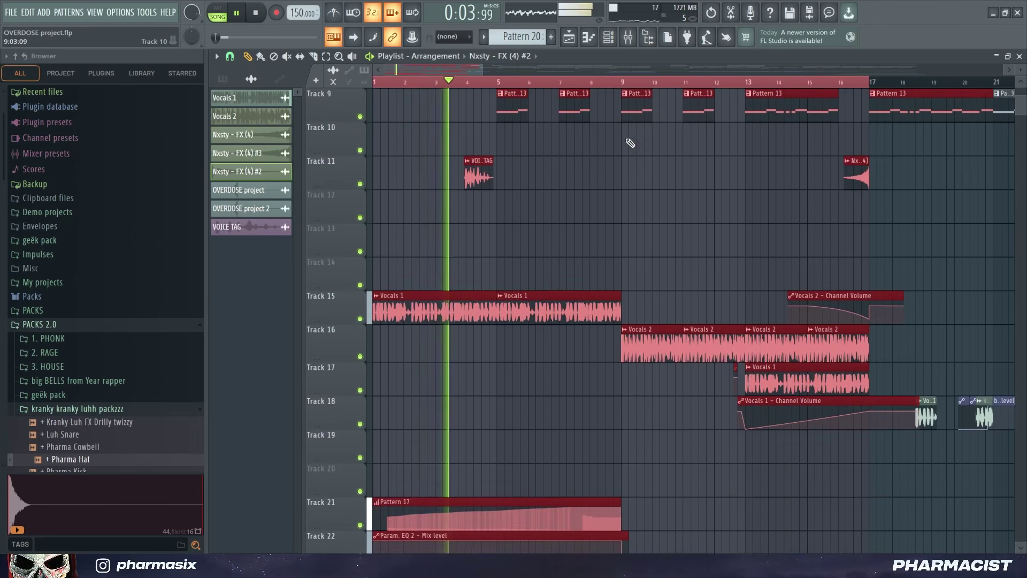
scroll(465, 85, "down", 3)
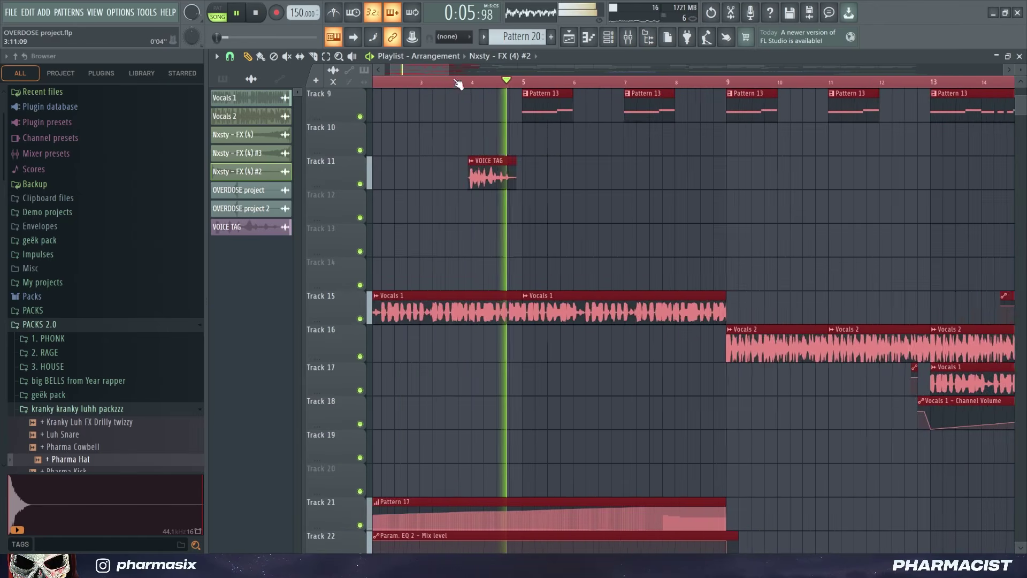
key("space")
scroll(395, 71, "up", 2)
scroll(387, 84, "up", 3)
scroll(426, 165, "down", 7)
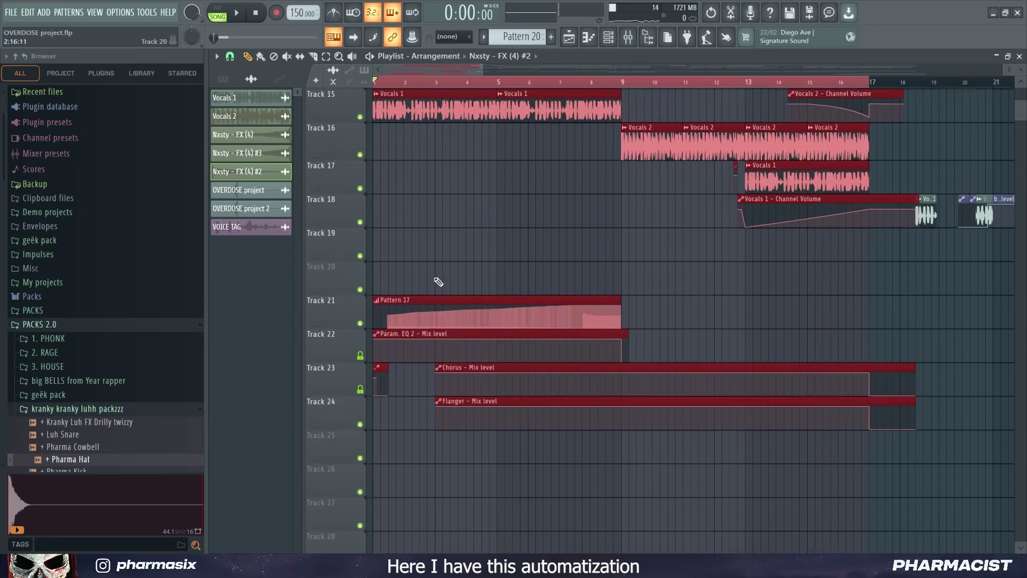
- Clear the time selection and play the intro with the Master's Fruity parametric EQ 2 open
left_click(436, 306)
left_click(539, 82, "ctrl")
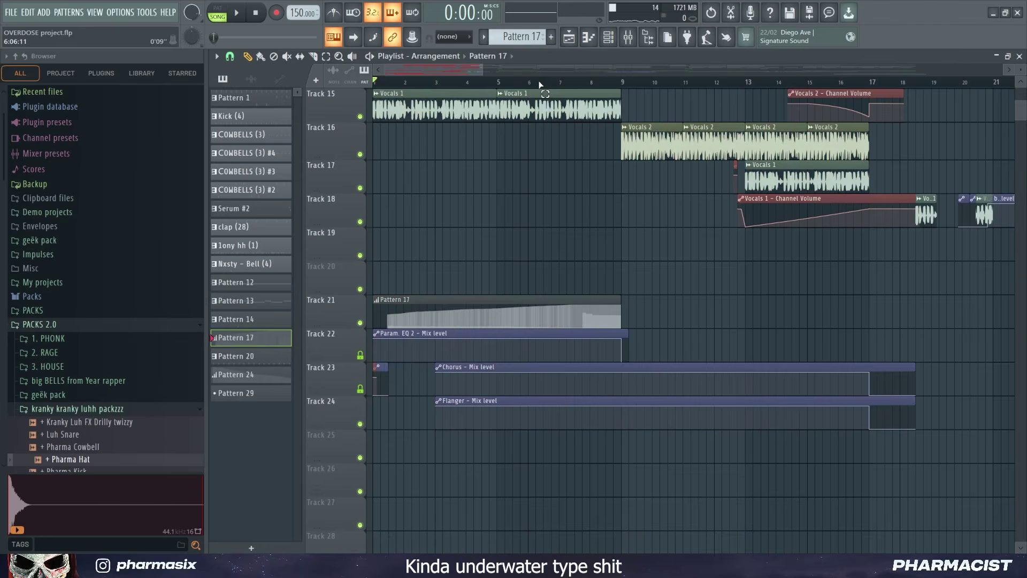
key("F9")
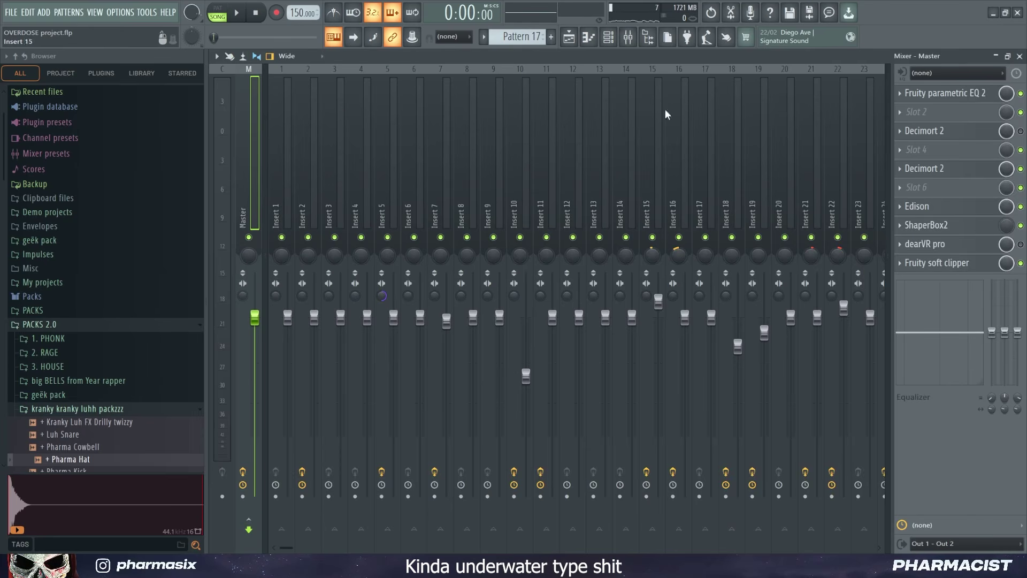
left_click(958, 93)
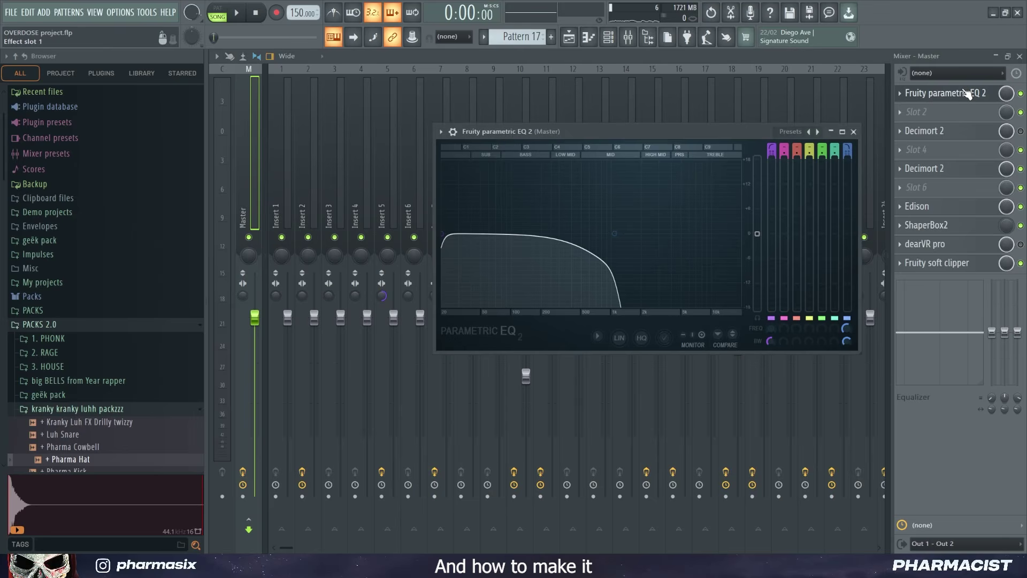
key("space")
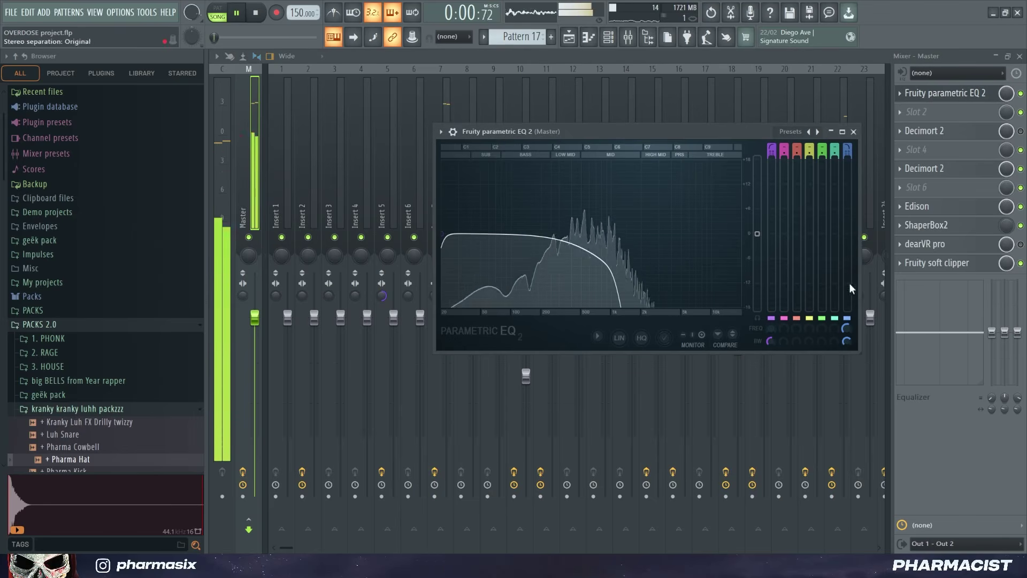
- Stop playback and arm recording of everything, with the empty Pattern 34 on playlist Track 18 as the target
key("F5")
key("space")
scroll(514, 37, "up", 17)
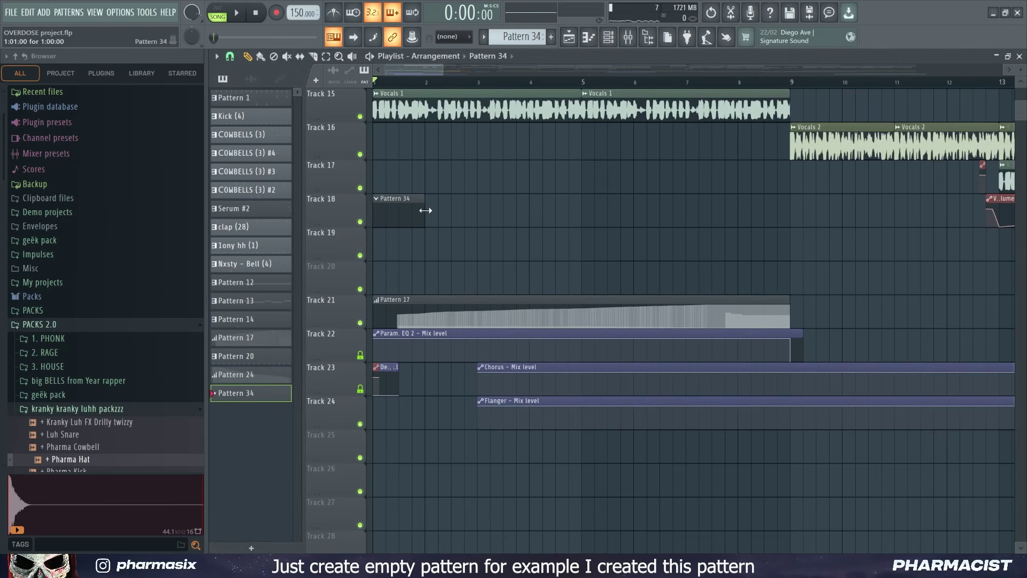
left_click(631, 42)
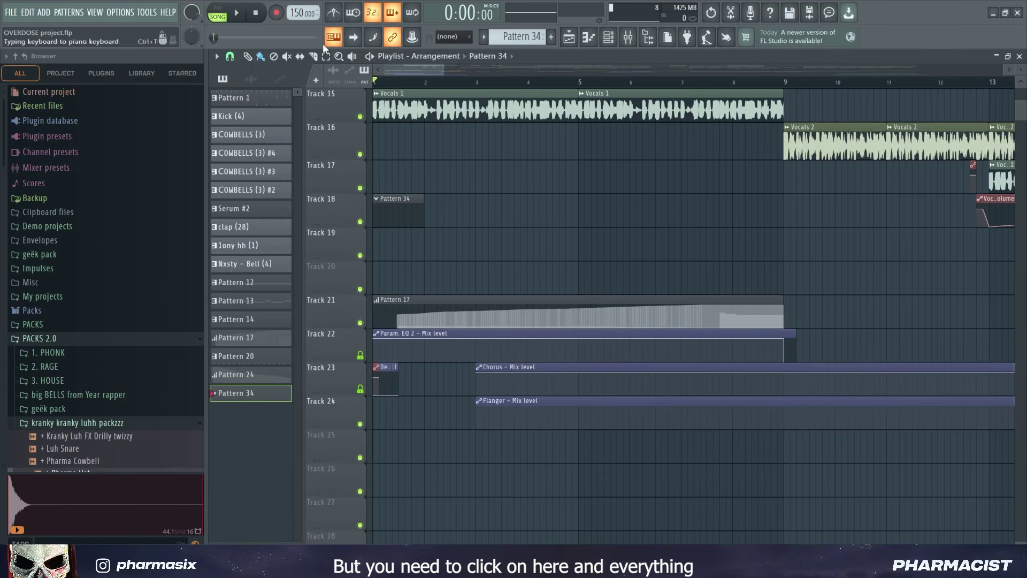
left_click(277, 13)
left_click(521, 364)
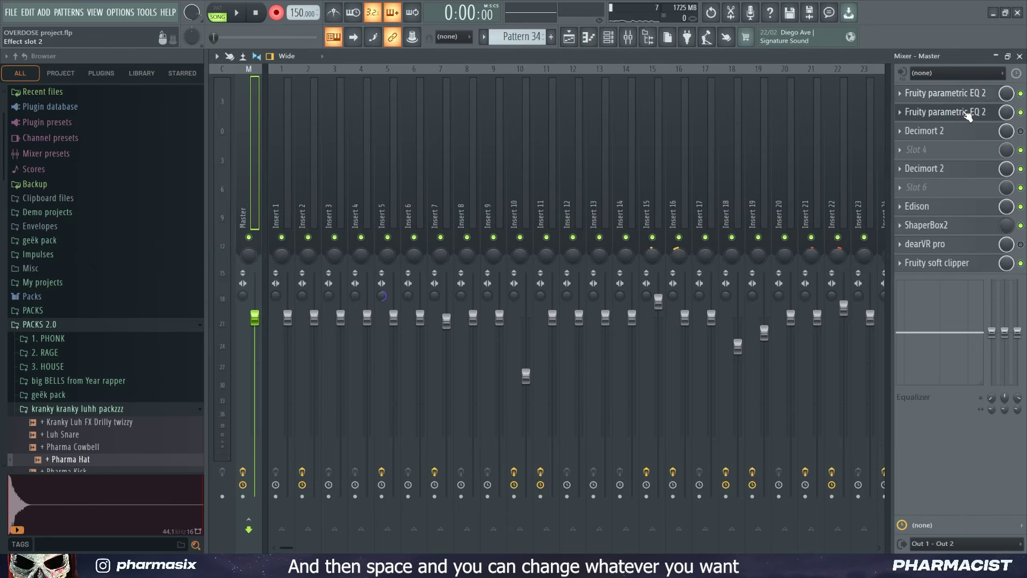
- Record a sweep of the high-pass band on the Master's slot 2 Fruity parametric EQ 2 into Pattern 34
left_click(968, 113)
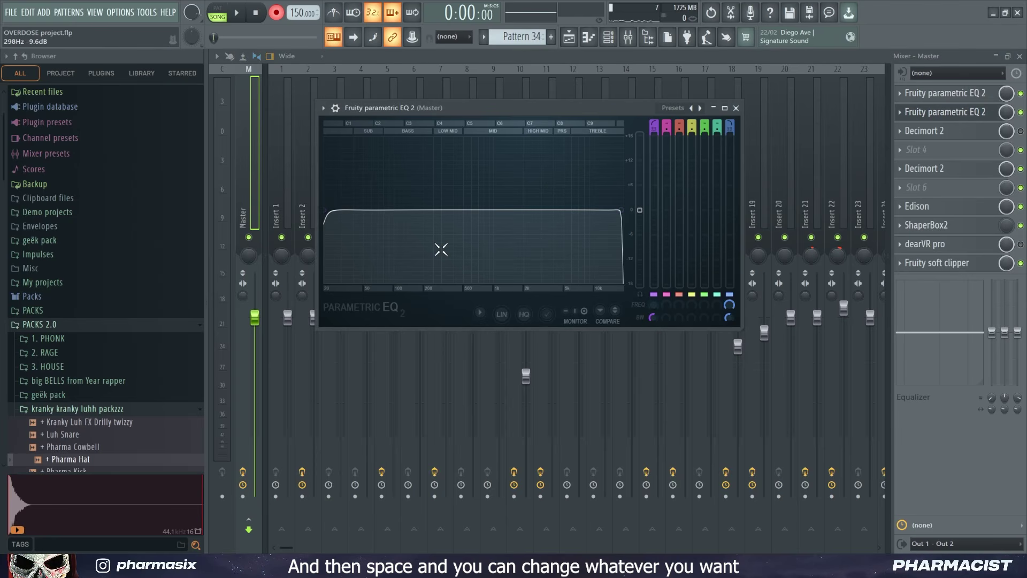
key("space")
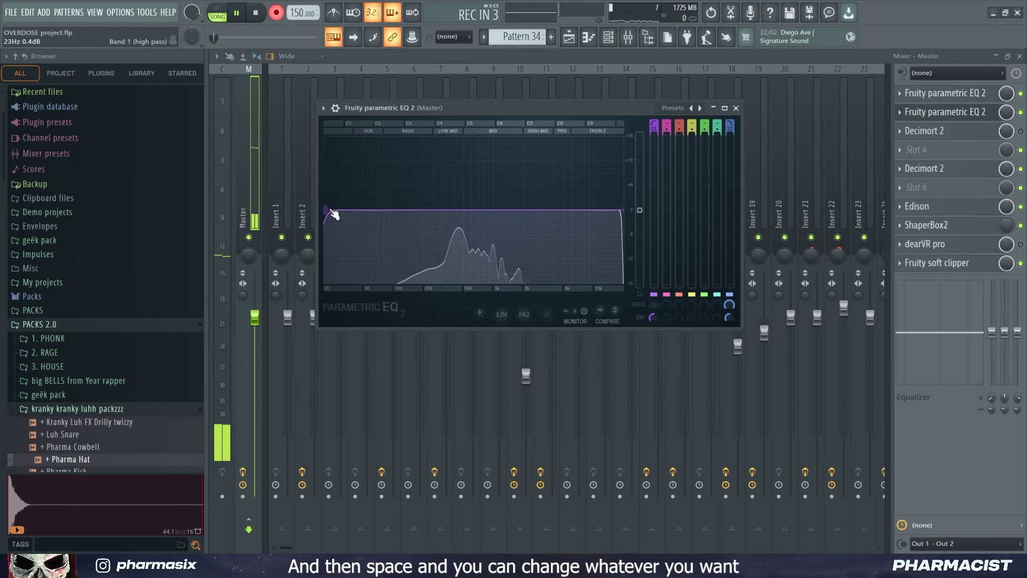
left_click_drag(360, 207, 477, 210)
key("space")
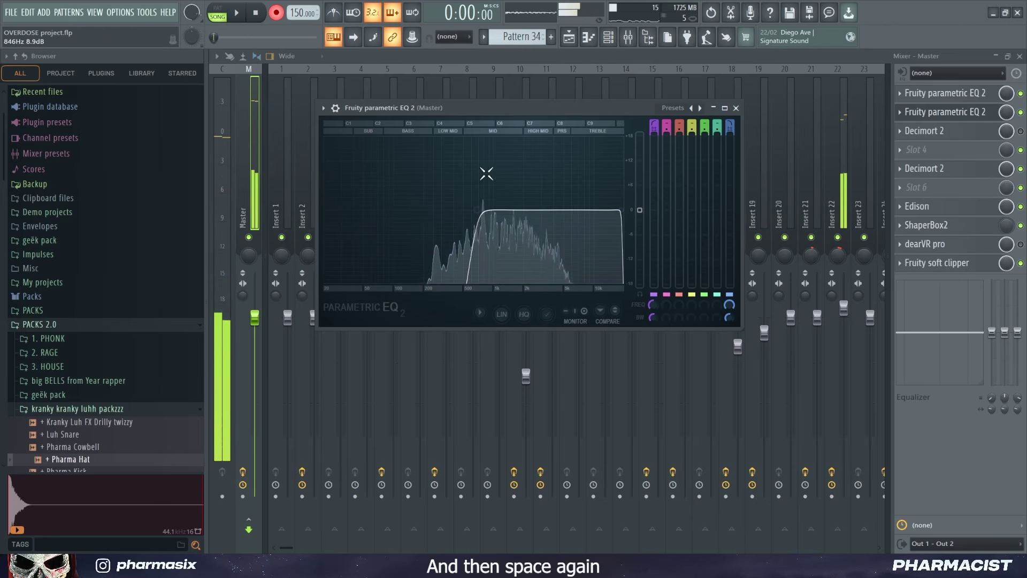
- Check the automation recorded in Pattern 34 on the playlist and play it back with the slot 2 EQ open
left_click(569, 36)
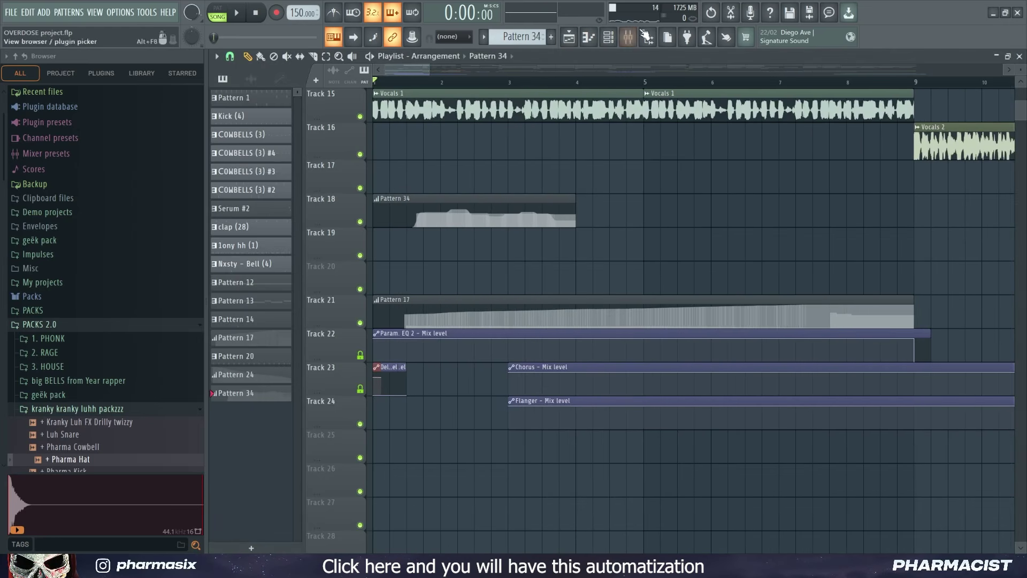
left_click(628, 36)
left_click(974, 112)
key("space")
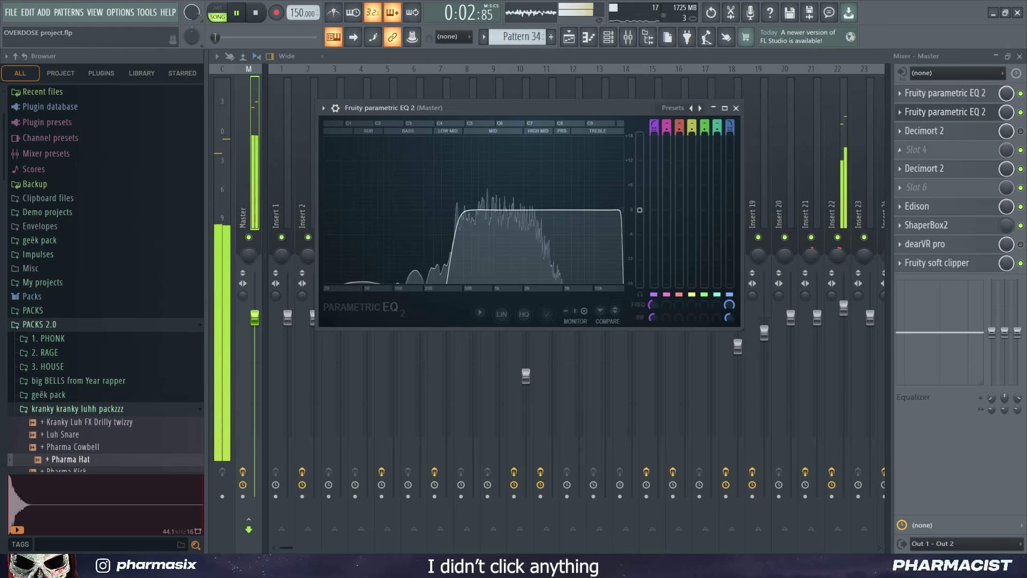
key("space")
- Play the intro once more, remove the Fruity parametric EQ 2 from Master slot 2 and return to the playlist
key("space")
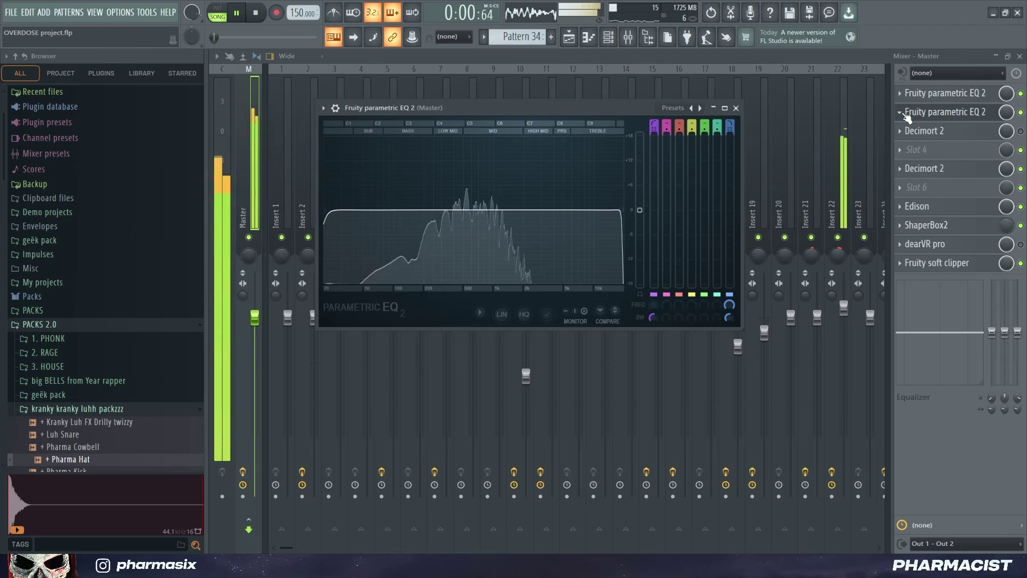
key("space")
left_click(908, 115)
key("F5")
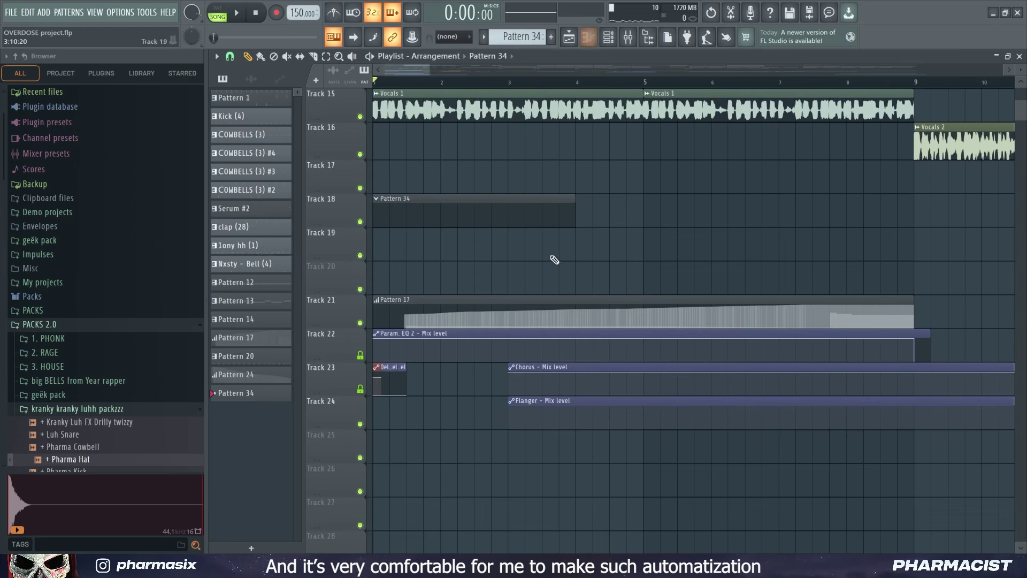
- Examine the Chorus and Flanger mix level automation clips on Tracks 23 and 24, including where they drop at bar 17
scroll(539, 82, "down", 2)
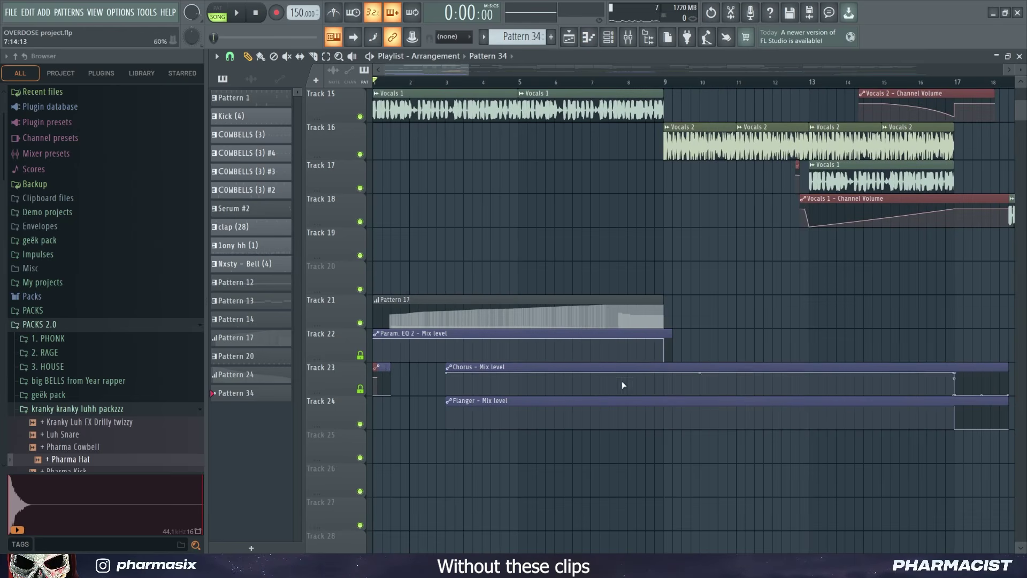
scroll(593, 87, "down", 2)
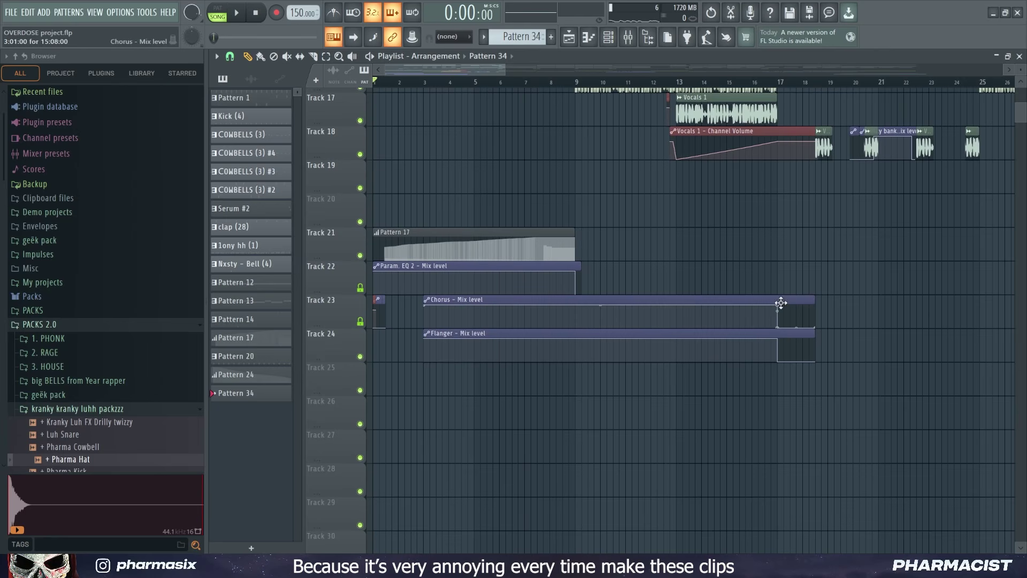
left_click_drag(811, 300, 822, 303)
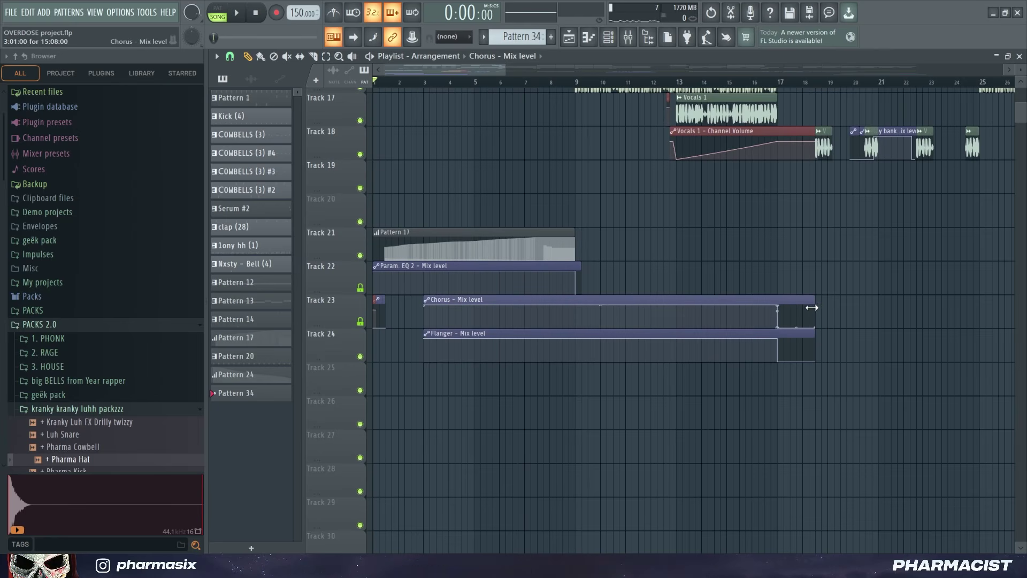
scroll(451, 119, "up", 3)
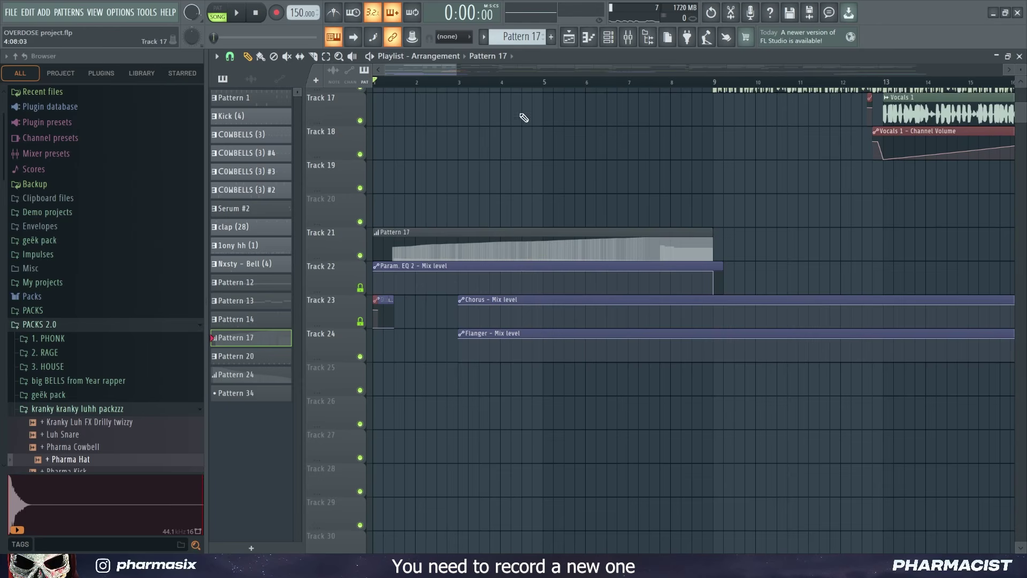
- Move the playhead to bar 5 and play the arrangement with the cowbell, Pattern 13 and vocal clips in view
scroll(524, 117, "down", 3)
scroll(481, 102, "up", 5)
left_click(470, 83)
scroll(470, 86, "up", 4)
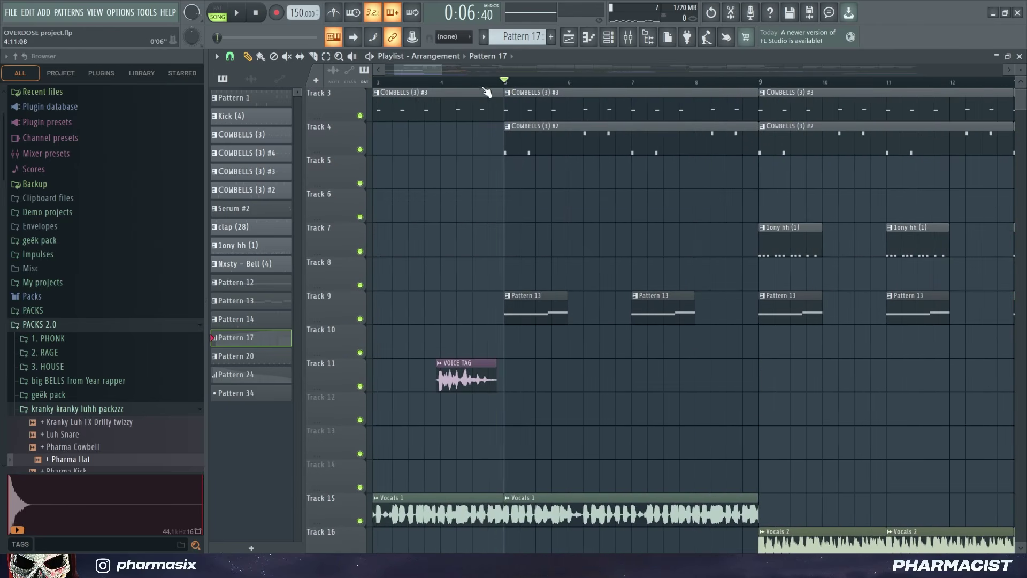
key("space")
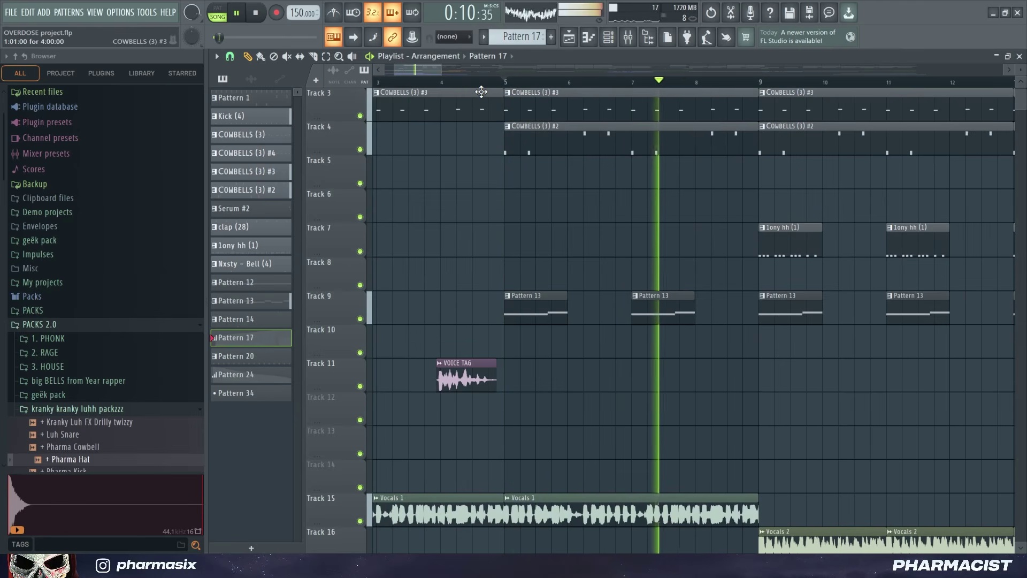
key("space")
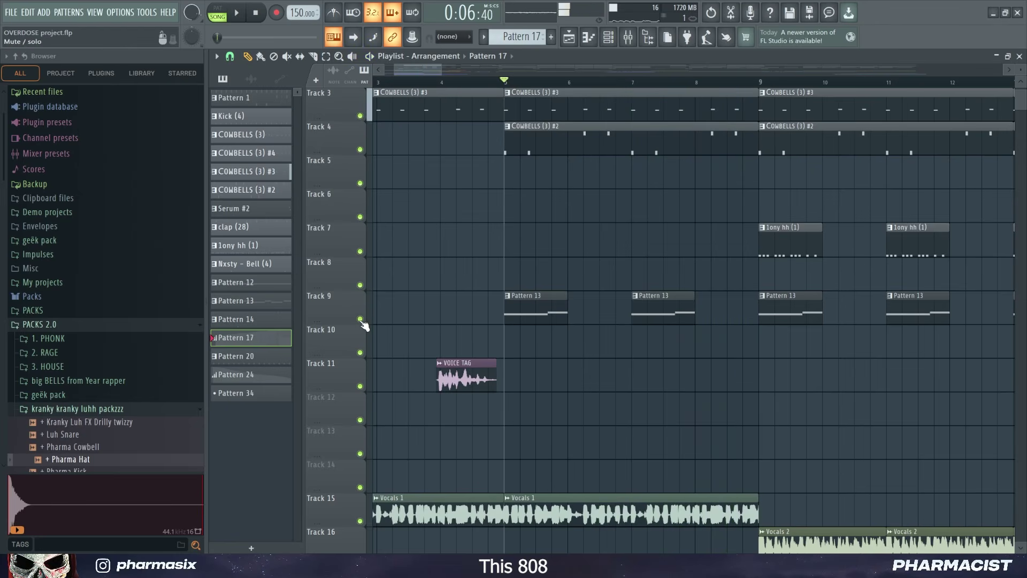
- Solo Track 9, play its 808 in Pattern 13 from bar 5 and switch to the mixer
right_click(360, 319)
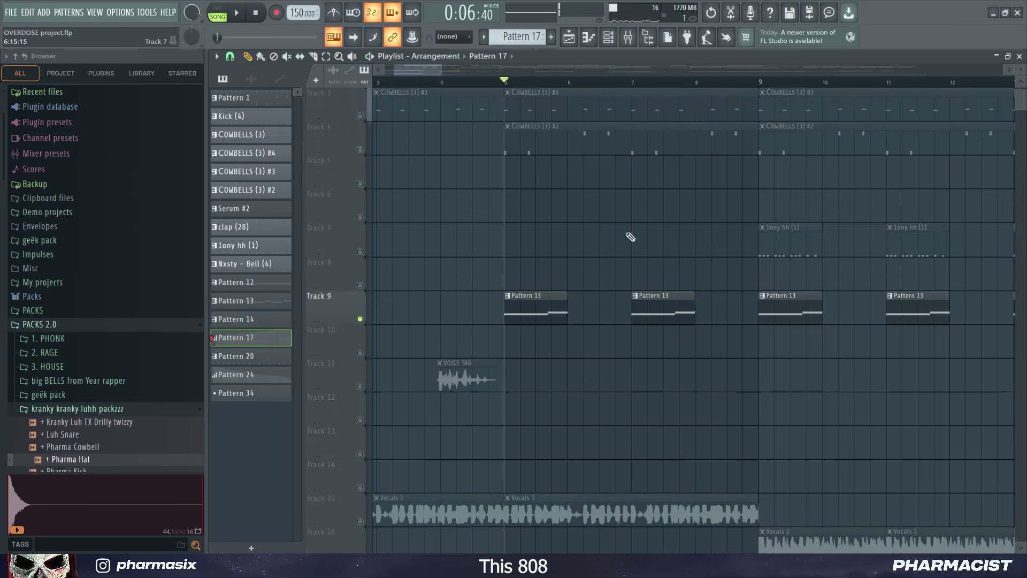
key("space")
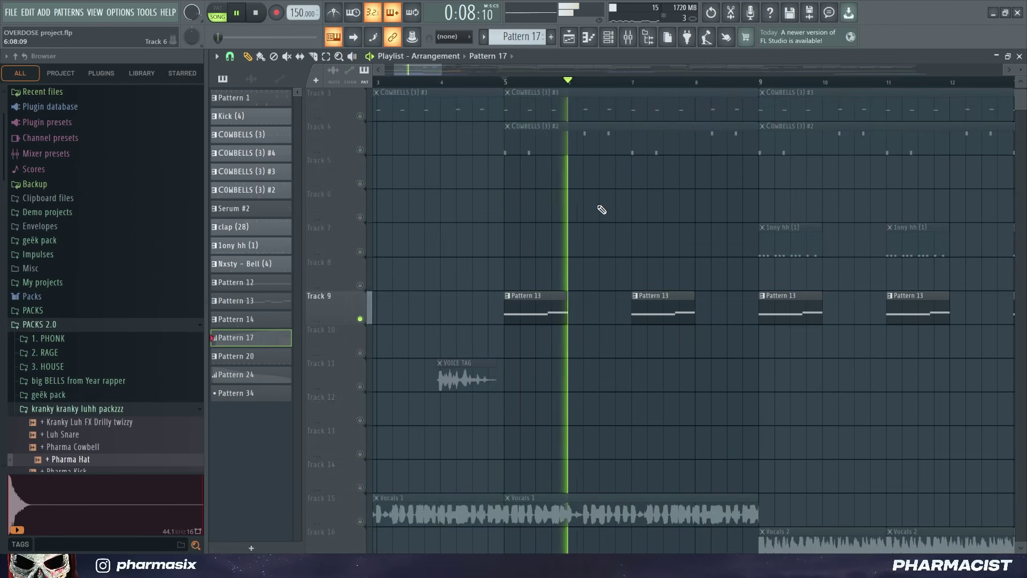
left_click(629, 41)
key("space")
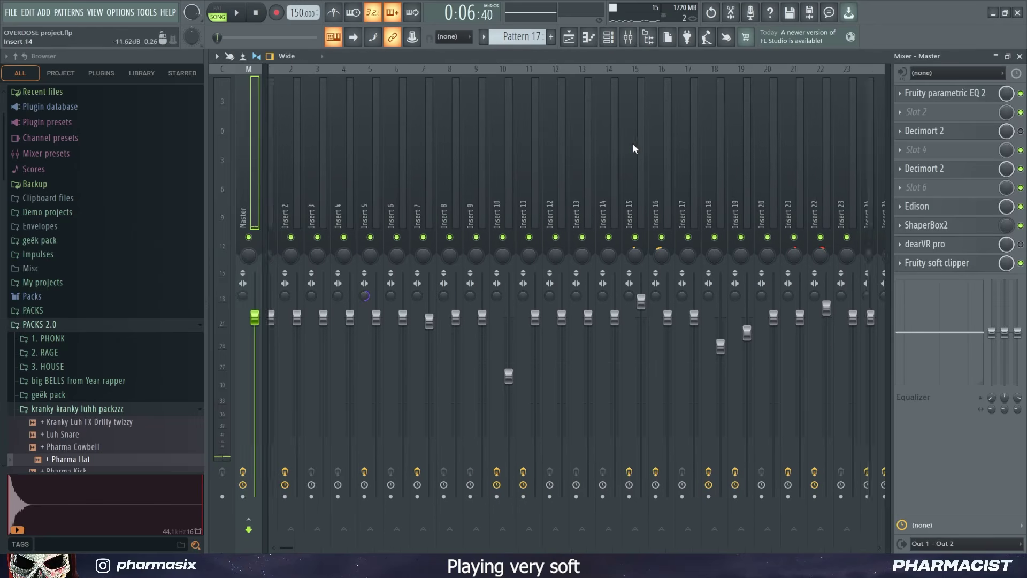
- Locate the 808's mixer track, Insert 28, during playback and examine its Fruity Chorus and Fruity Flanger
scroll(632, 143, "down", 5)
key("space")
left_click(602, 161)
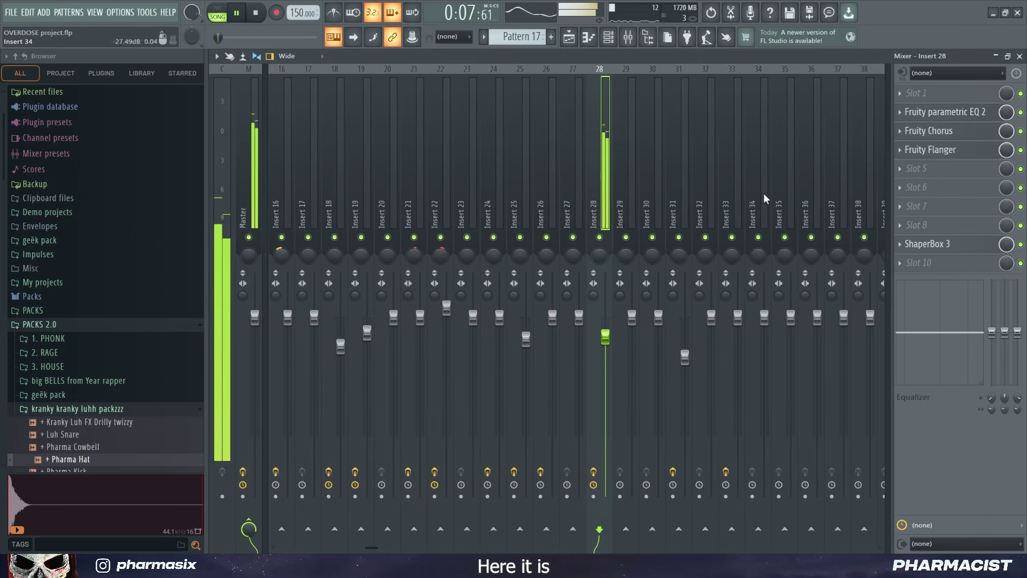
key("space")
left_click(952, 135)
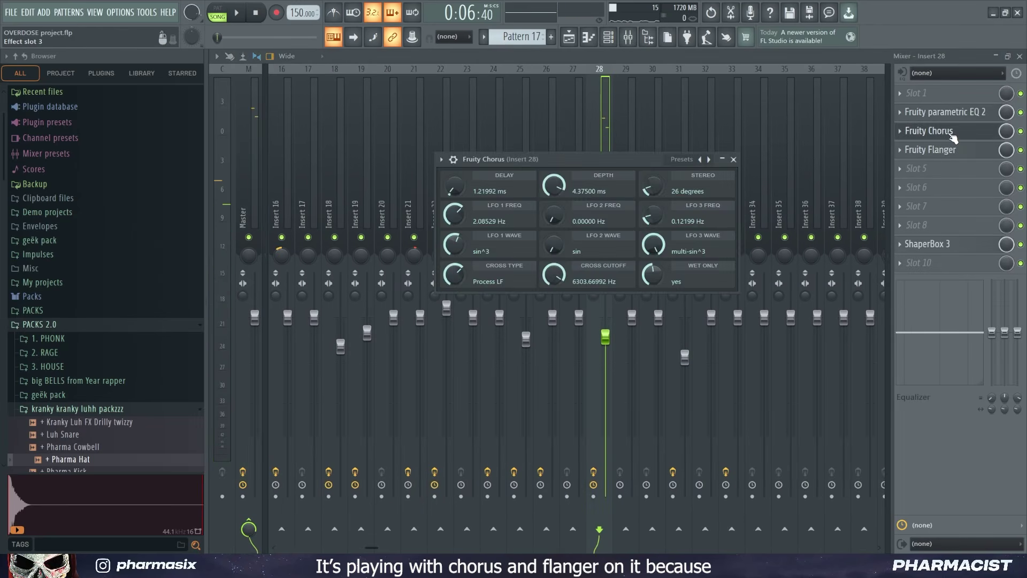
left_click(953, 154)
left_click(957, 155)
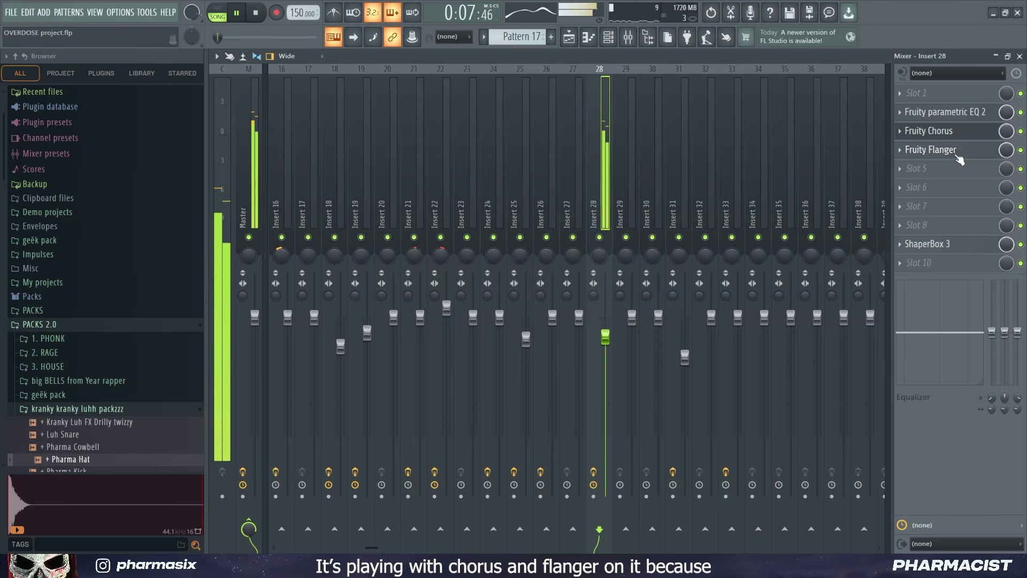
- Unsolo Track 9 in the playlist and examine the arrangement around the drop at bar 17
left_click(568, 38)
right_click(360, 319)
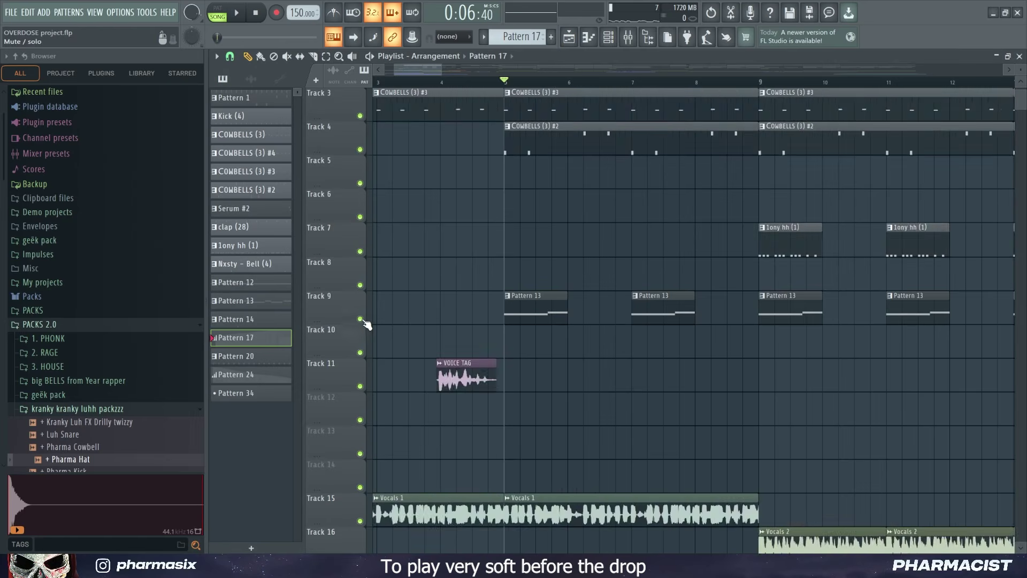
scroll(523, 94, "down", 5)
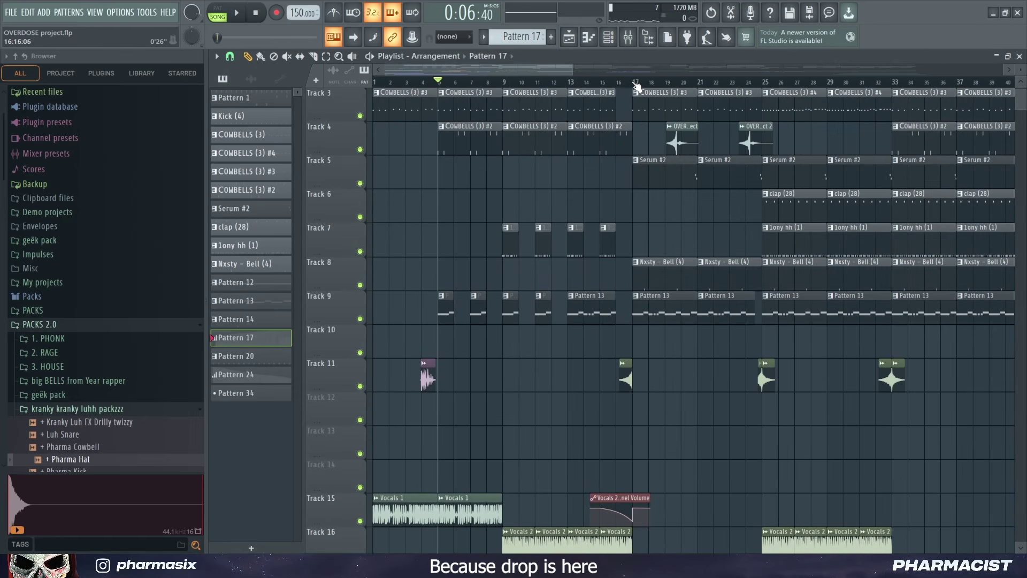
scroll(637, 86, "up", 3)
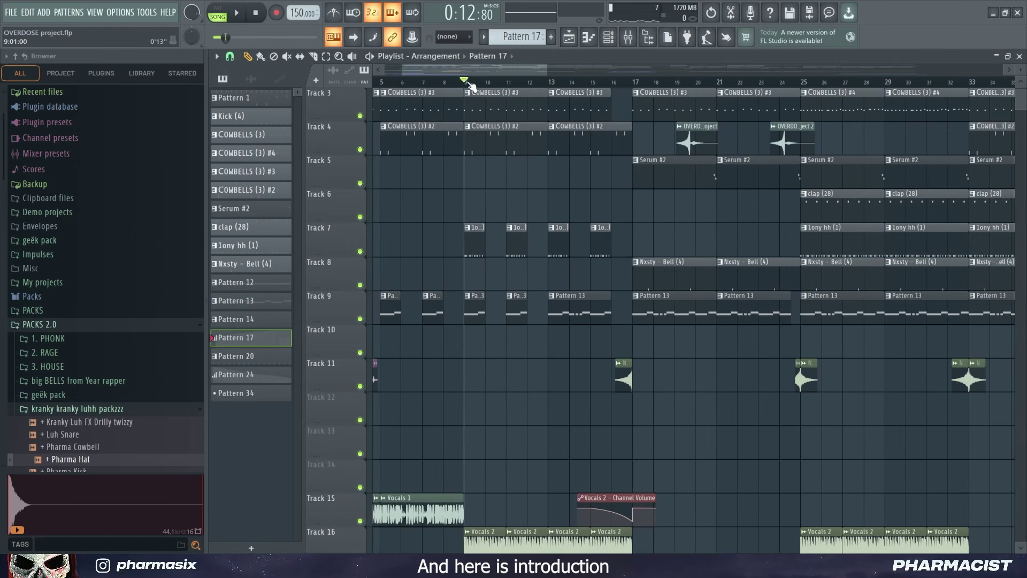
- Set the playhead back to bar 5 and play the first part of the build-up
scroll(466, 86, "up", 3)
left_click(461, 85)
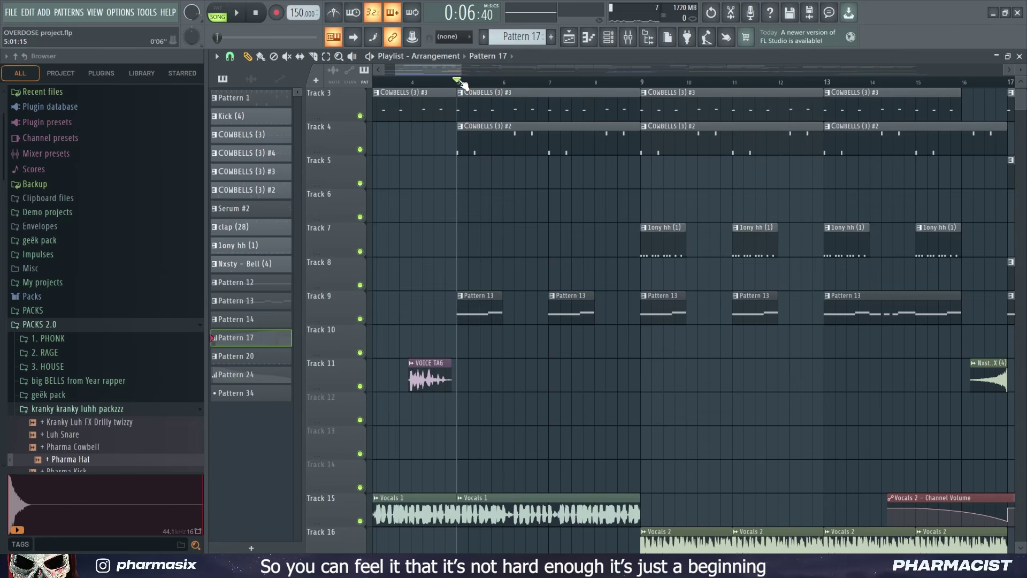
key("space")
key("space")
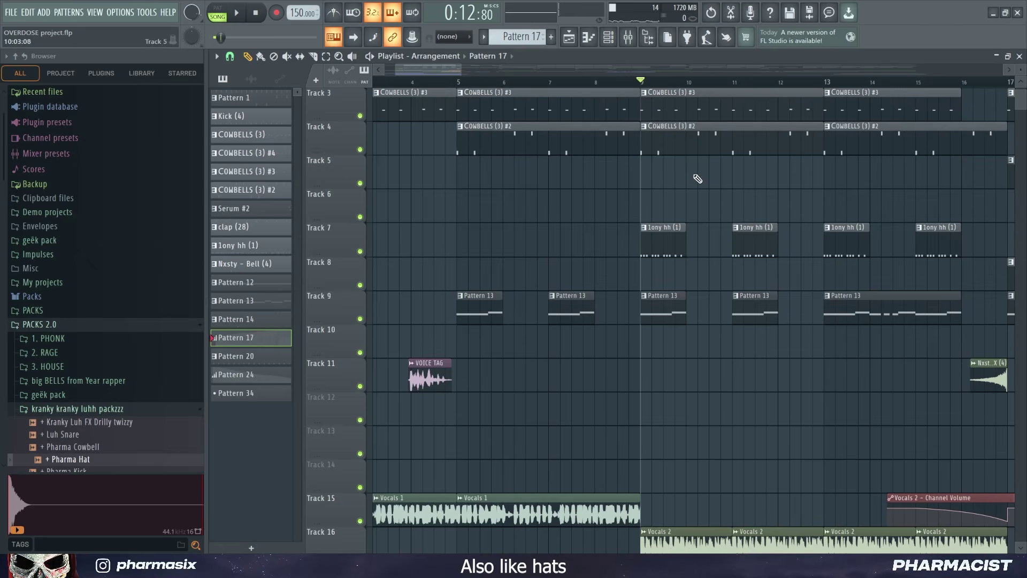
- Play from bar 9 and examine the hats, 808, vocals and channel volume automation leading to the drop at bar 17
scroll(697, 118, "down", 3)
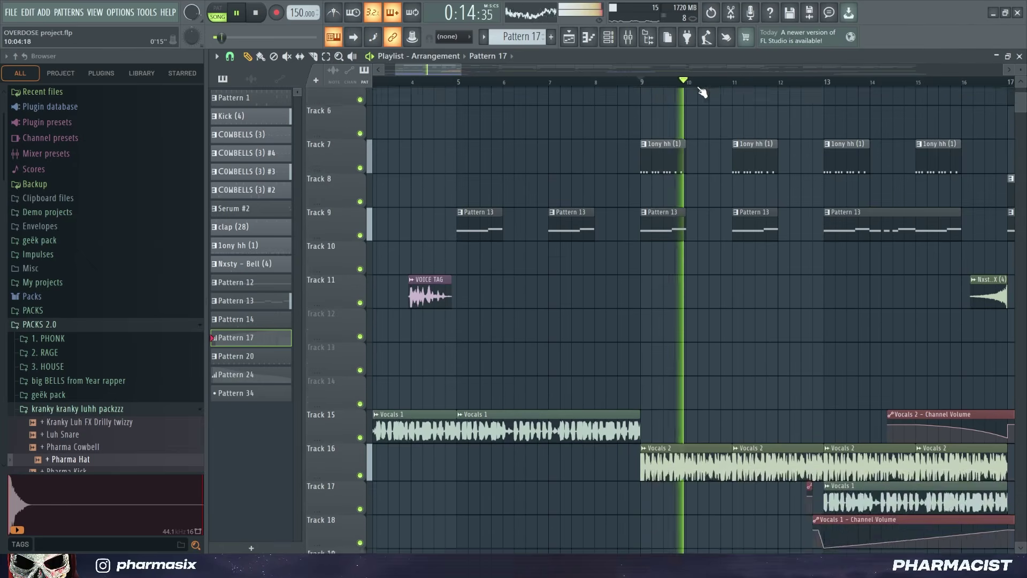
scroll(699, 87, "down", 2)
scroll(704, 85, "down", 1)
scroll(658, 154, "up", 5)
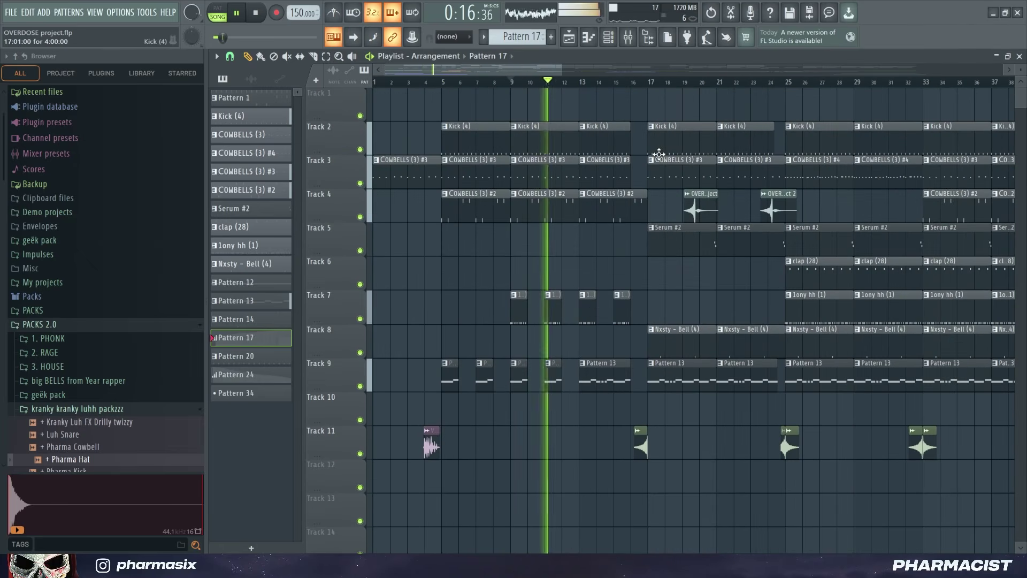
scroll(659, 155, "down", 4)
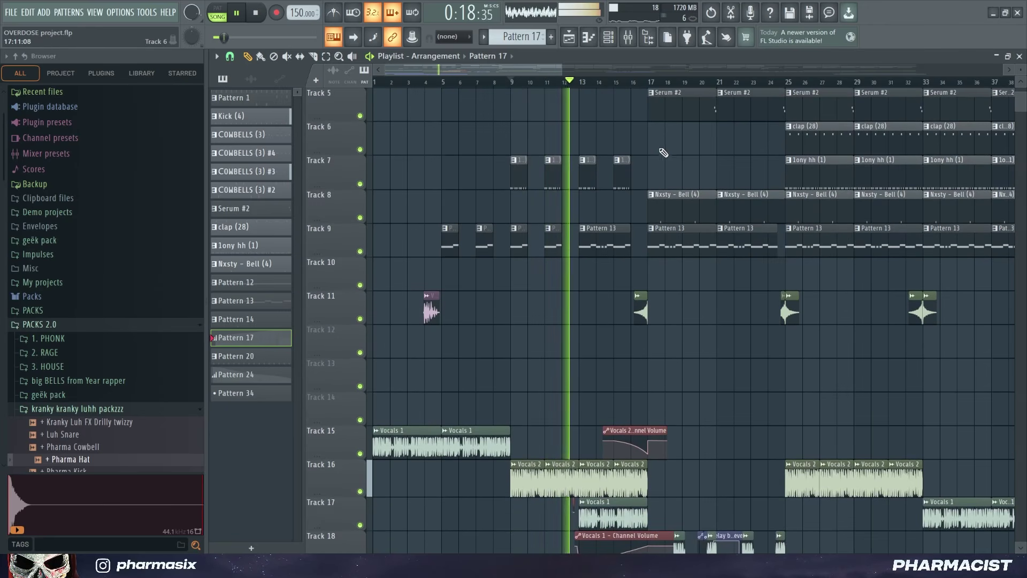
scroll(663, 149, "down", 3)
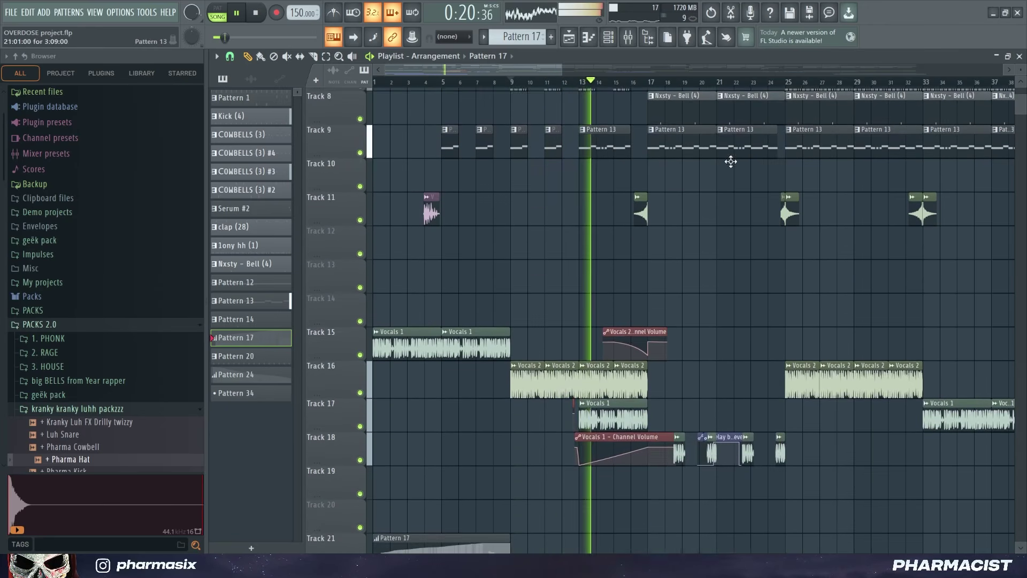
scroll(777, 180, "up", 7)
scroll(777, 180, "down", 7)
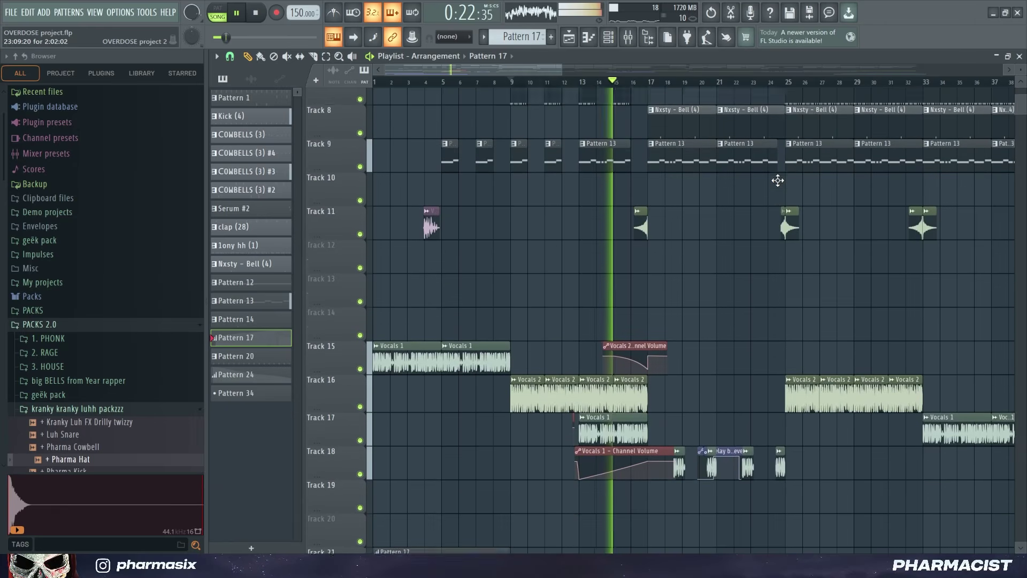
scroll(712, 95, "up", 3)
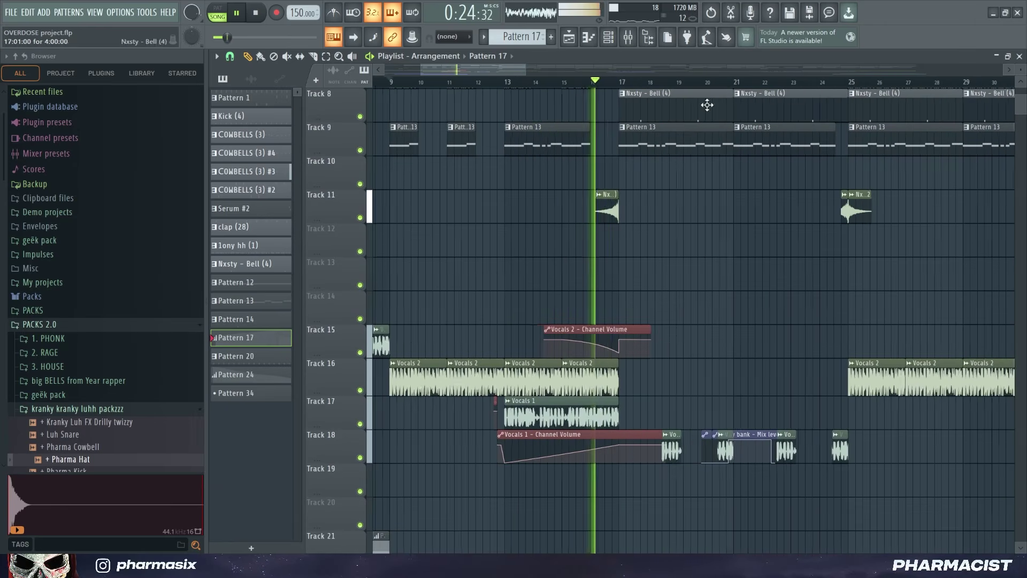
scroll(817, 214, "up", 7)
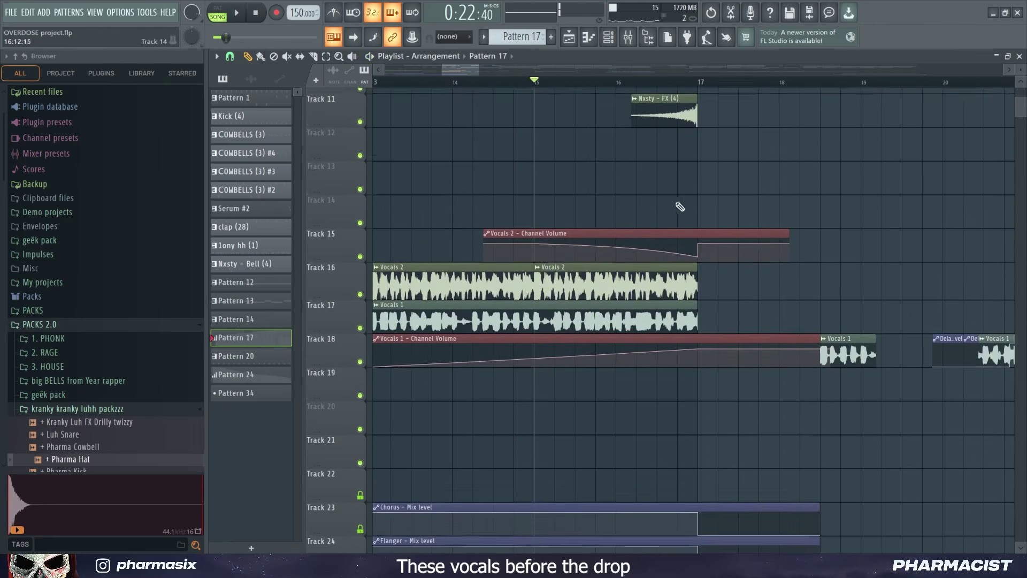
- Play only the vocal tracks 15 to 18 leading up to bar 17, and restore all tracks
left_click(360, 294, "ctrl")
left_click(360, 323)
left_click(360, 356)
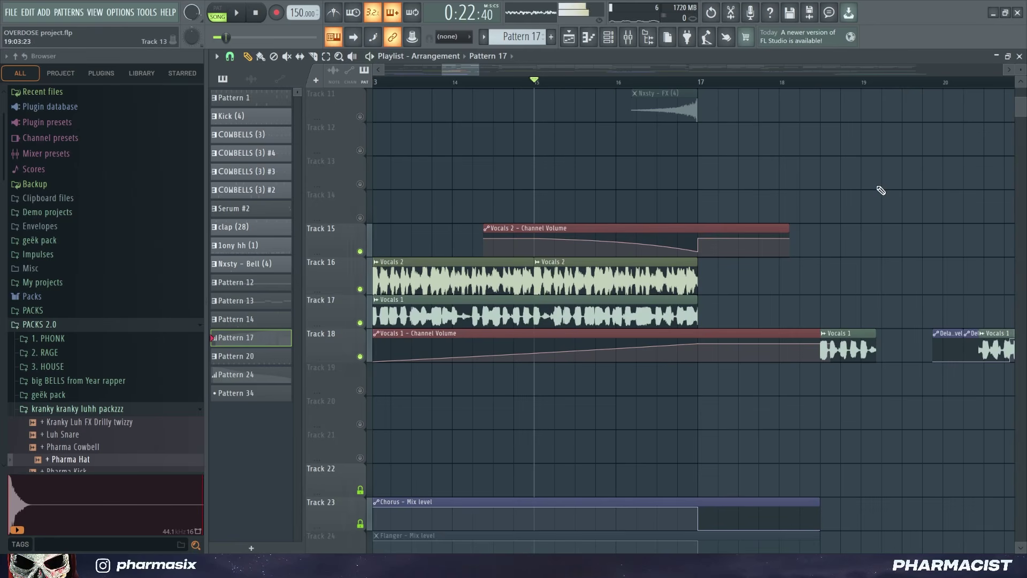
key("space")
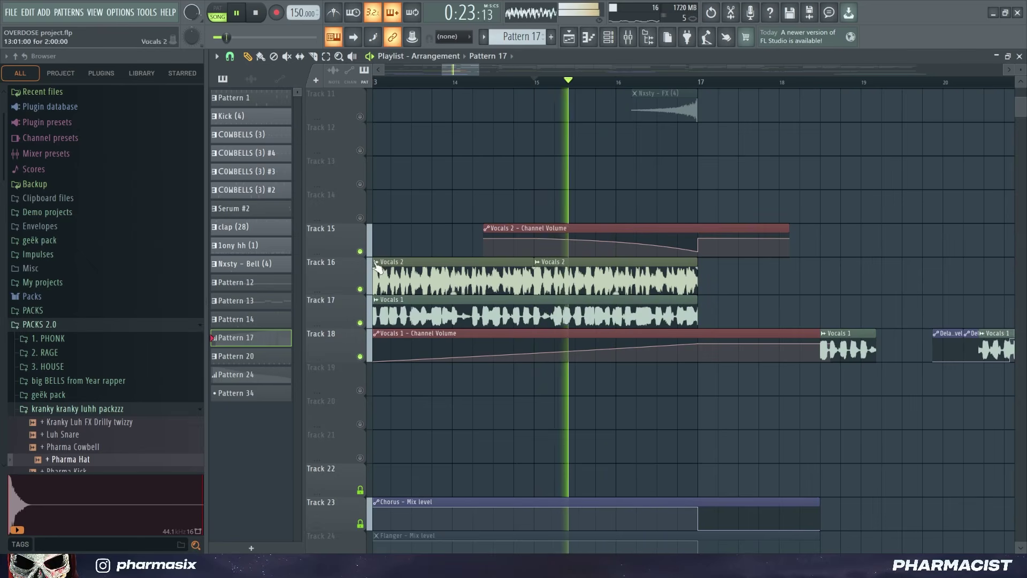
right_click(360, 288)
right_click(360, 289)
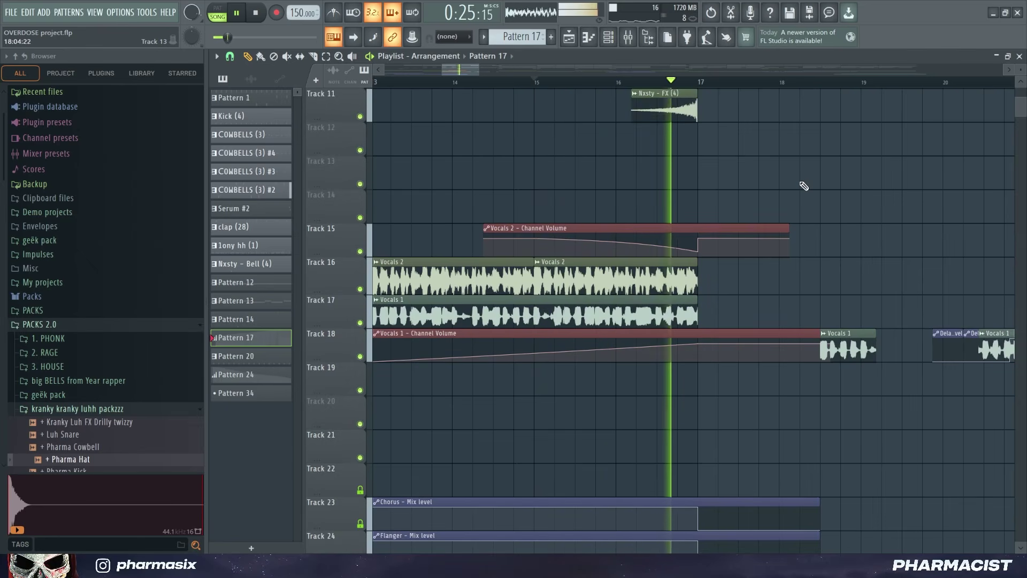
- Solo Track 18 and listen to its Vocals 1 chops between bars 18 and 25
scroll(747, 86, "down", 5)
scroll(747, 86, "up", 3)
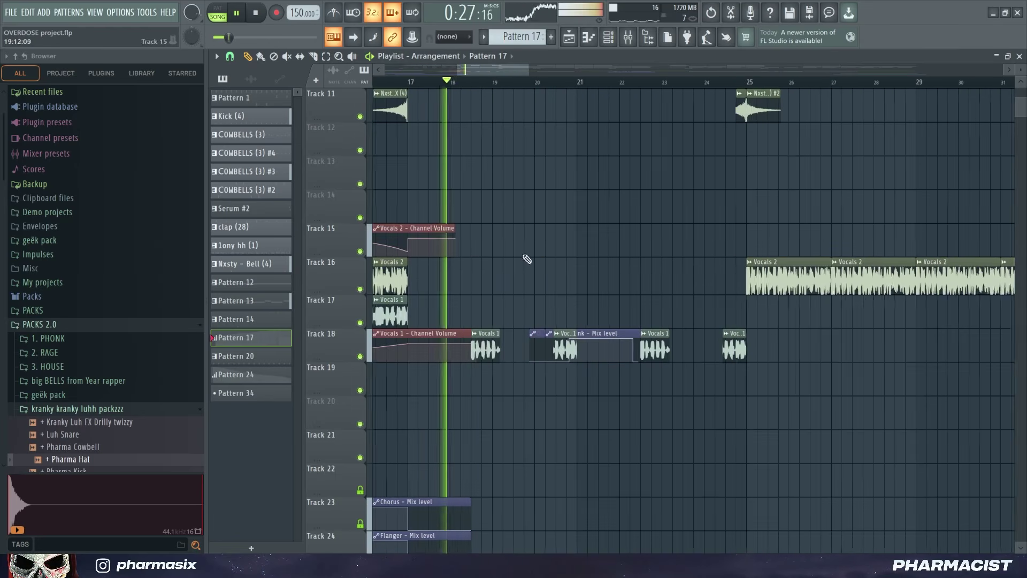
right_click(360, 356)
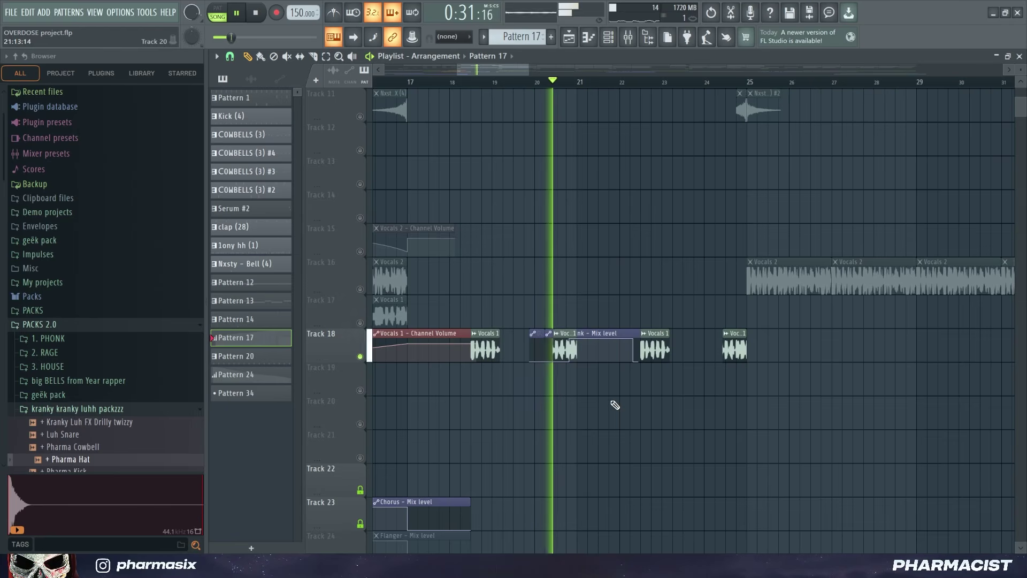
scroll(590, 81, "up", 1)
scroll(590, 82, "up", 1)
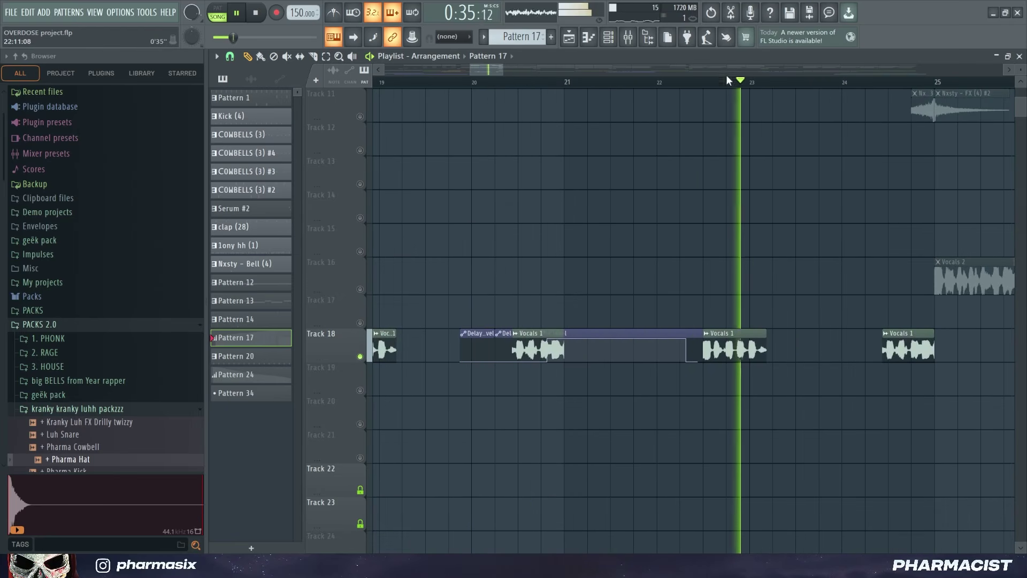
scroll(569, 75, "down", 2)
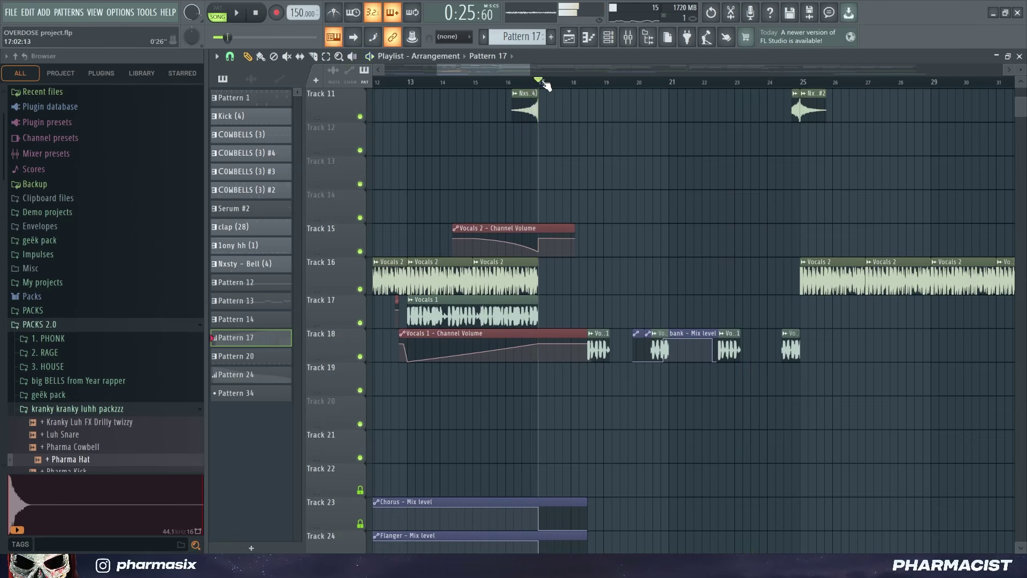
- Play the drop from bar 17 with all tracks on and examine its instrument, effect and vocal clips
key("space")
scroll(749, 160, "up", 6)
scroll(725, 84, "up", 1)
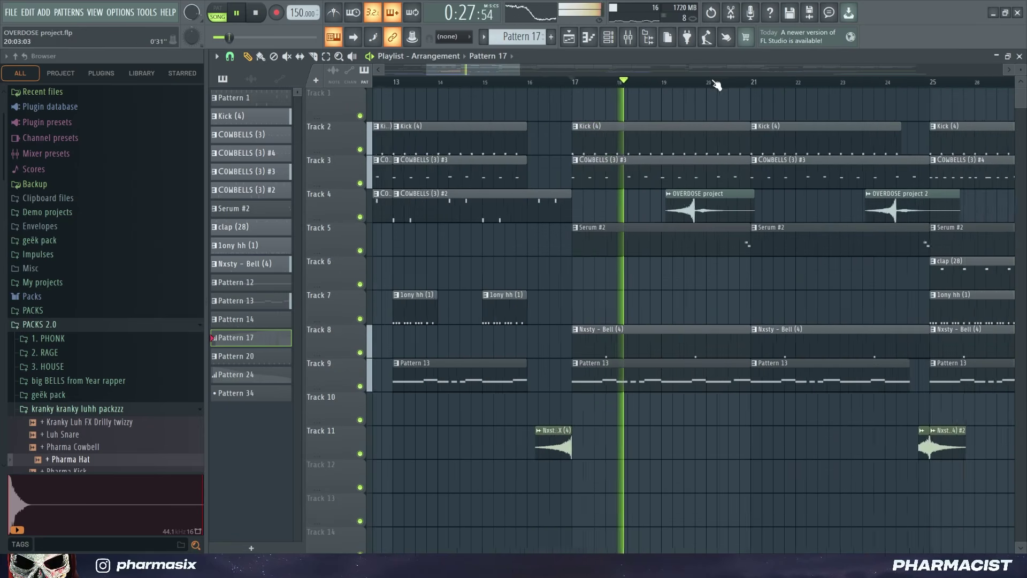
scroll(716, 72, "down", 3)
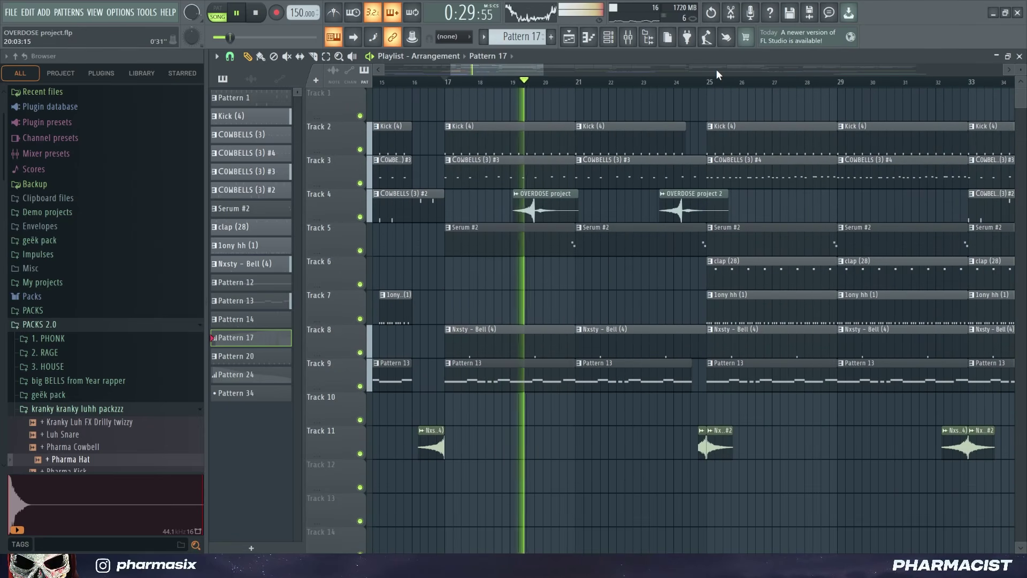
scroll(755, 153, "down", 5)
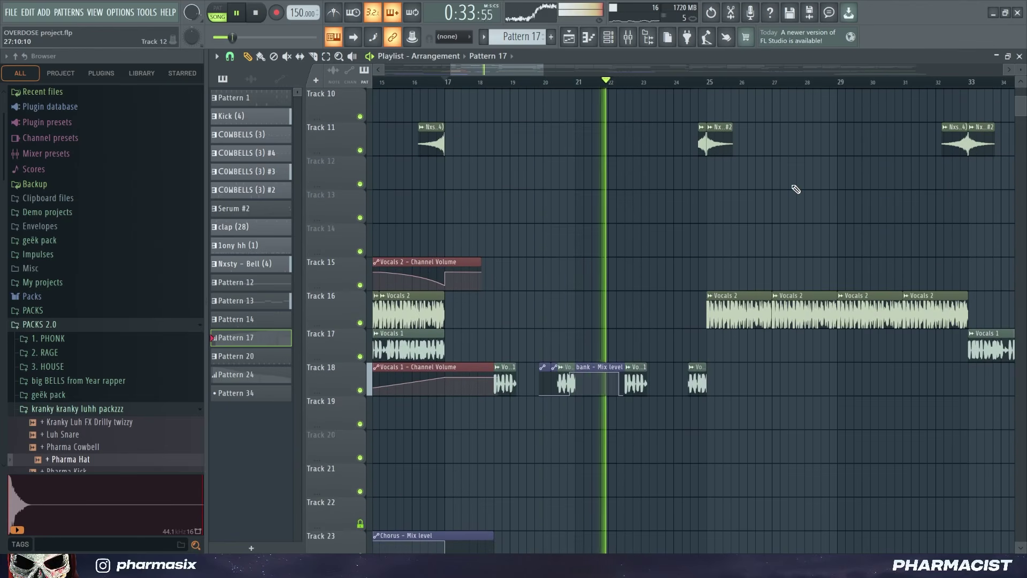
scroll(795, 189, "up", 5)
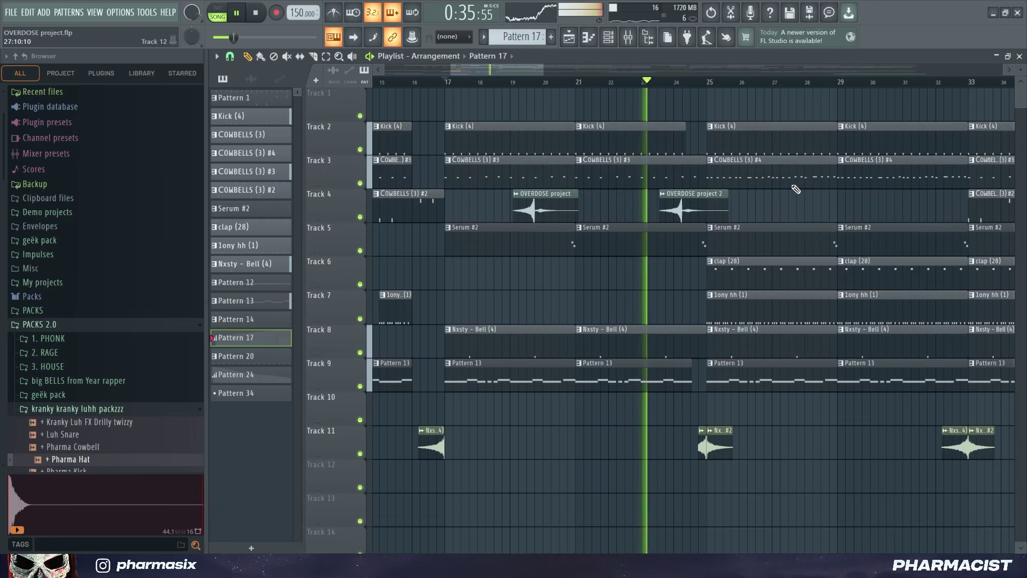
- Continue playback into bar 25 and examine the instrument and vocal tracks of the second part of the drop
scroll(746, 83, "up", 2)
scroll(761, 85, "right", 3)
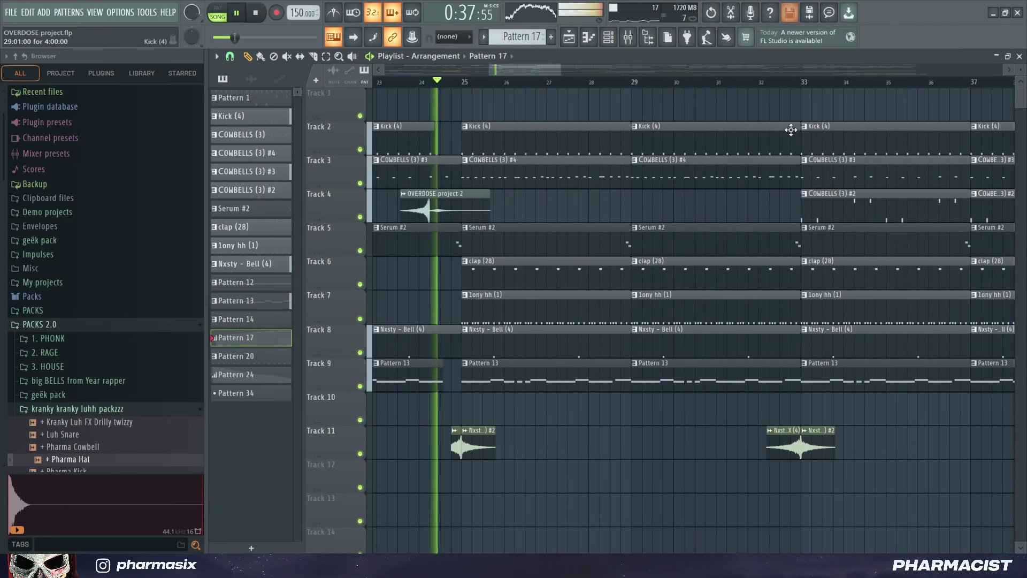
scroll(809, 140, "down", 5)
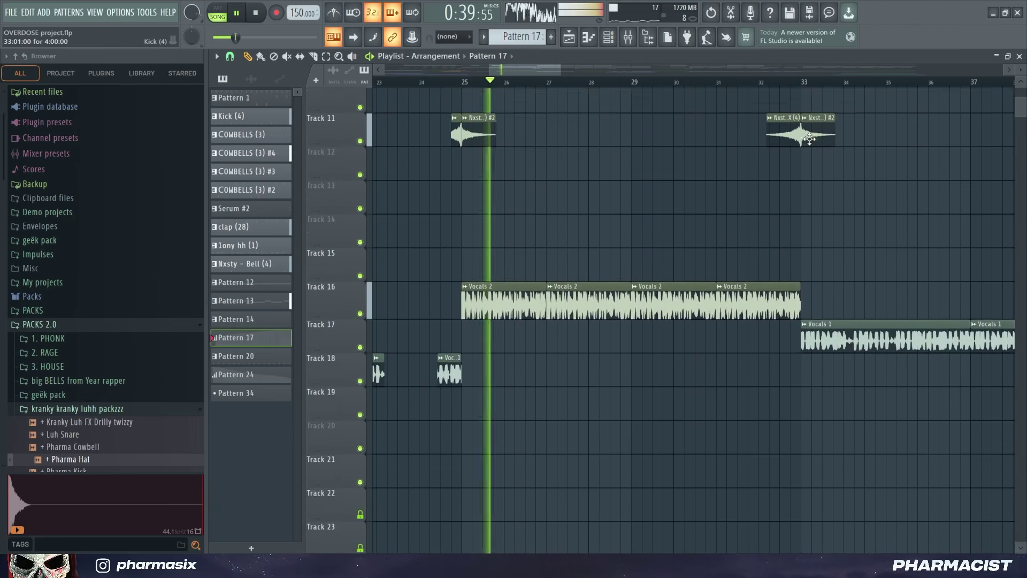
scroll(810, 139, "up", 5)
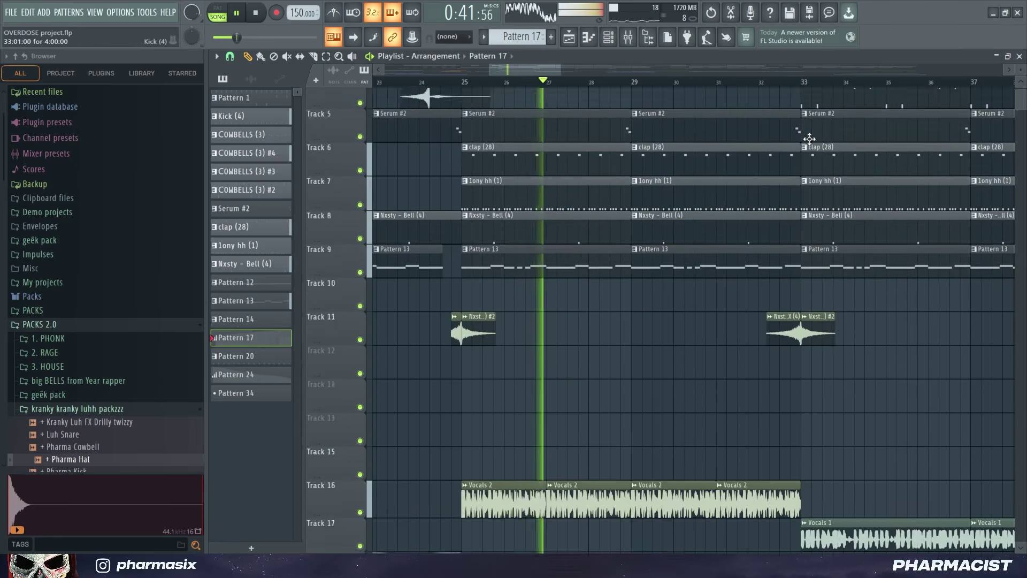
scroll(810, 137, "down", 4)
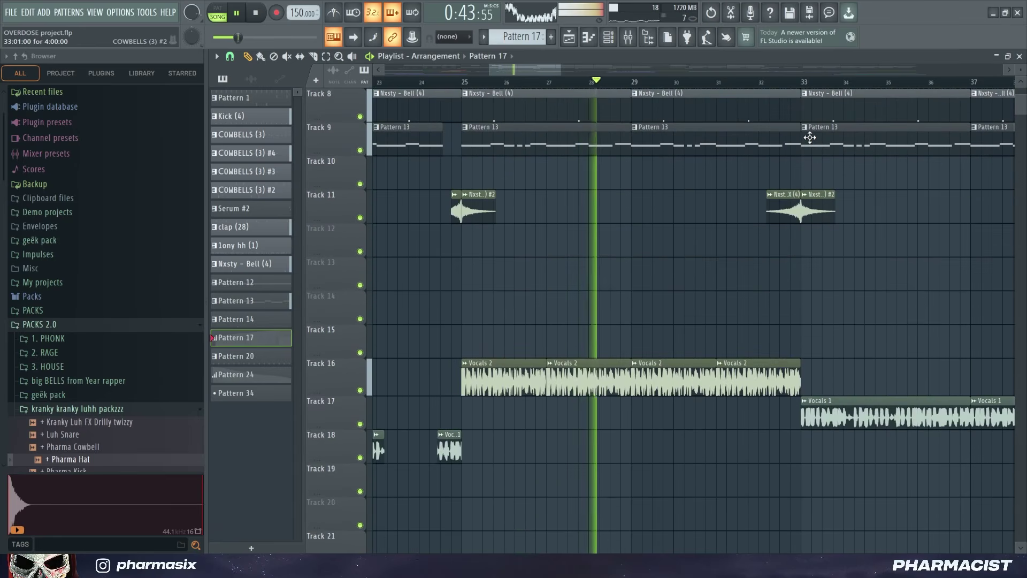
scroll(810, 137, "up", 4)
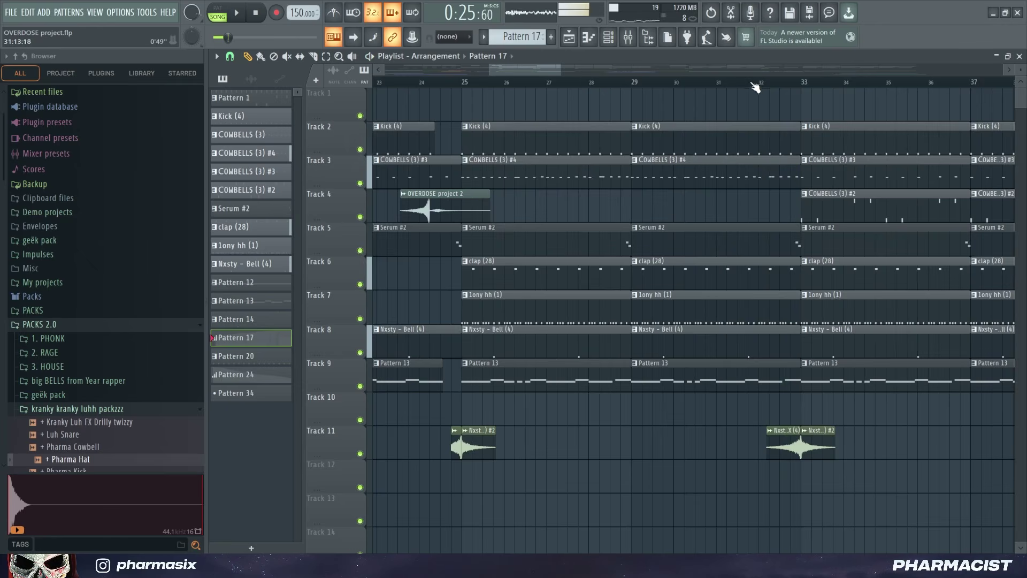
- Open the COWBELLS (3) #4 pattern in the piano roll, play its notes and return to the playlist
scroll(676, 87, "left", 2)
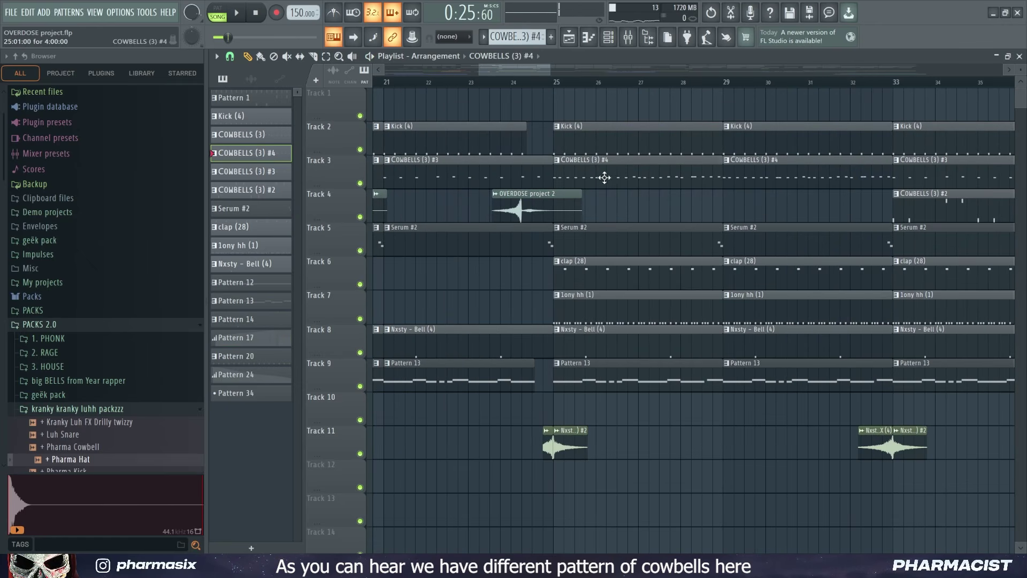
left_click(621, 41)
left_click(607, 217)
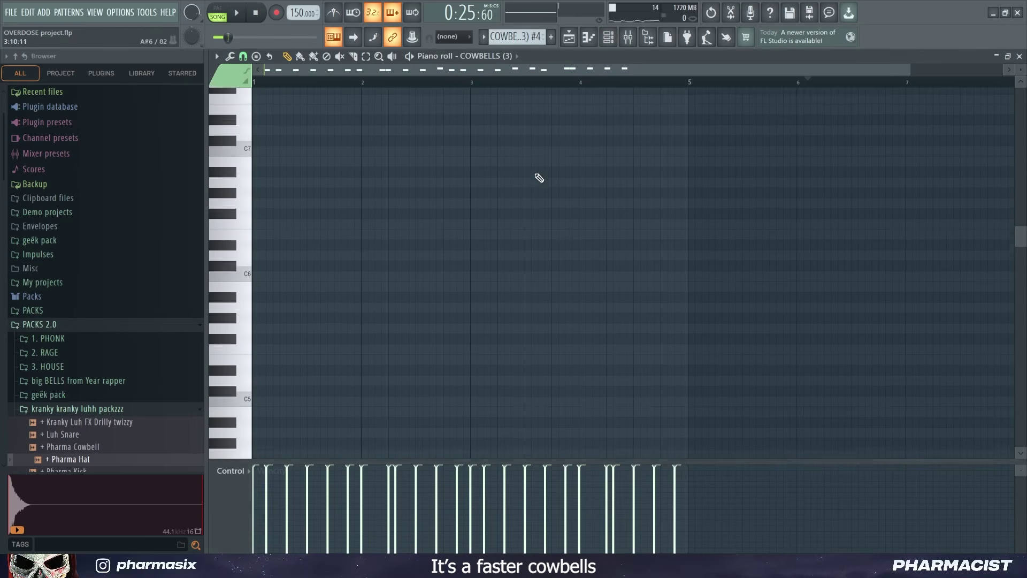
scroll(498, 187, "down", 10)
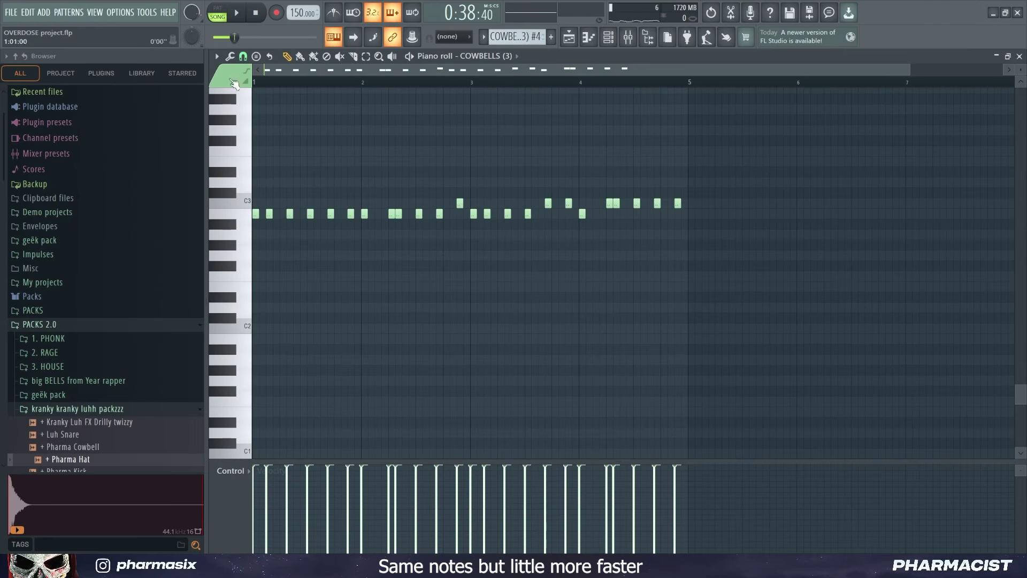
scroll(417, 66, "up", 2)
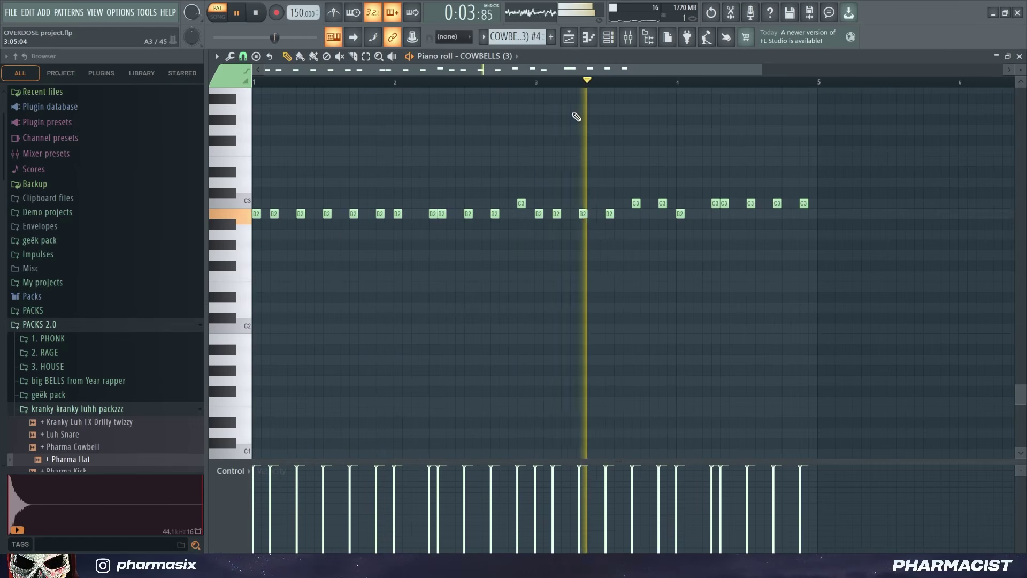
key("space")
left_click(569, 40)
- Pick the COWBELLS (3) #3 pattern, view it in the channel rack and play it on its own
scroll(521, 175, "up", 5)
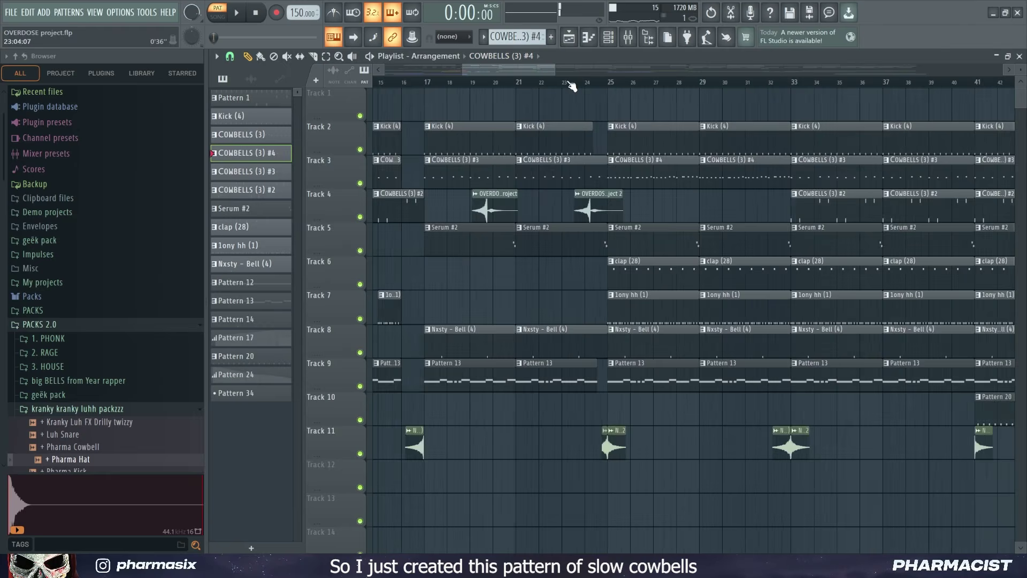
left_click(608, 37)
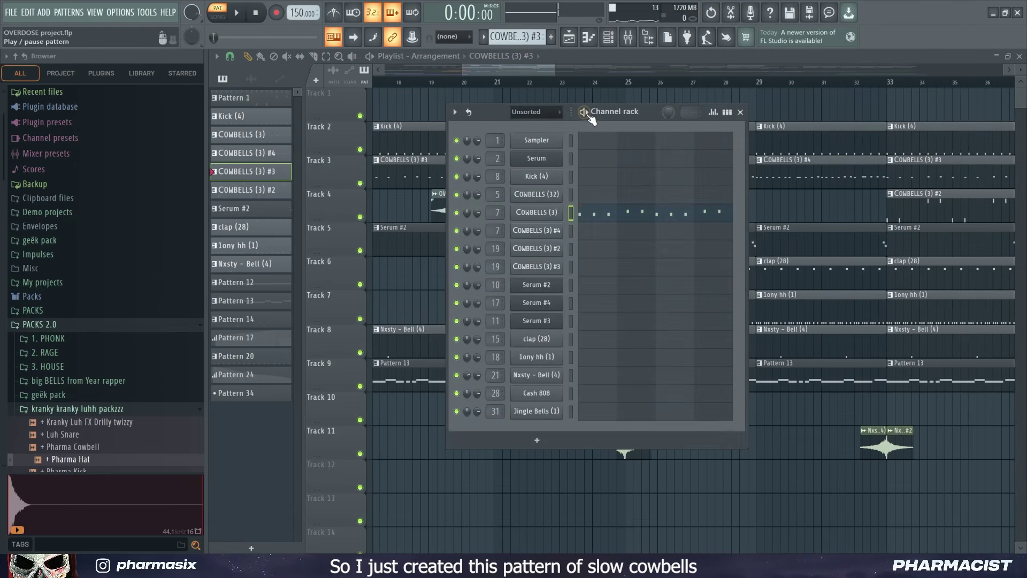
left_click_drag(507, 70, 513, 69)
key("space")
scroll(587, 88, "up", 3)
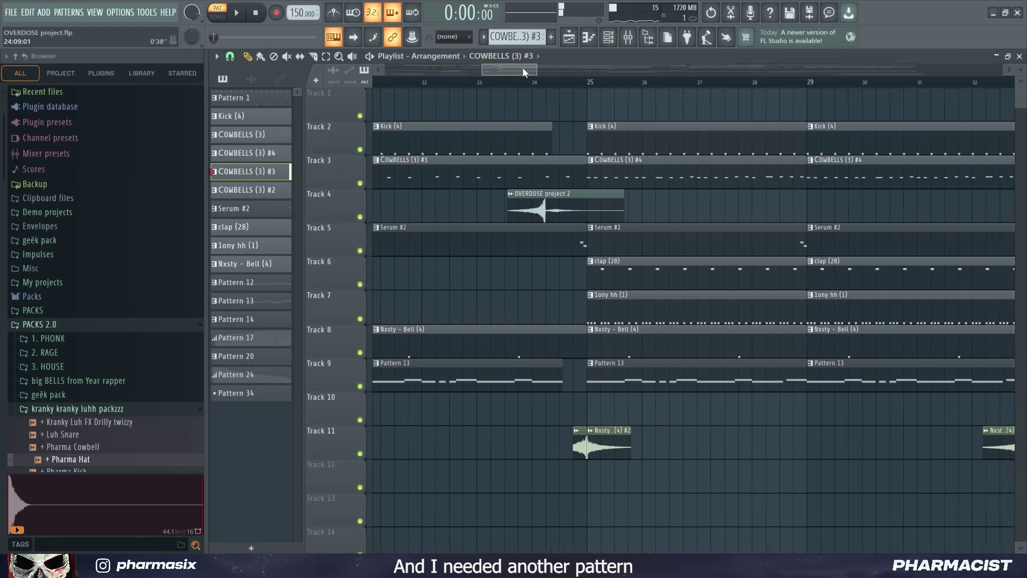
- Try replacing the COWBELLS (3) #4 clip at bar 25 on Track 3 with COWBELLS (3) #3
scroll(522, 70, "down", 3)
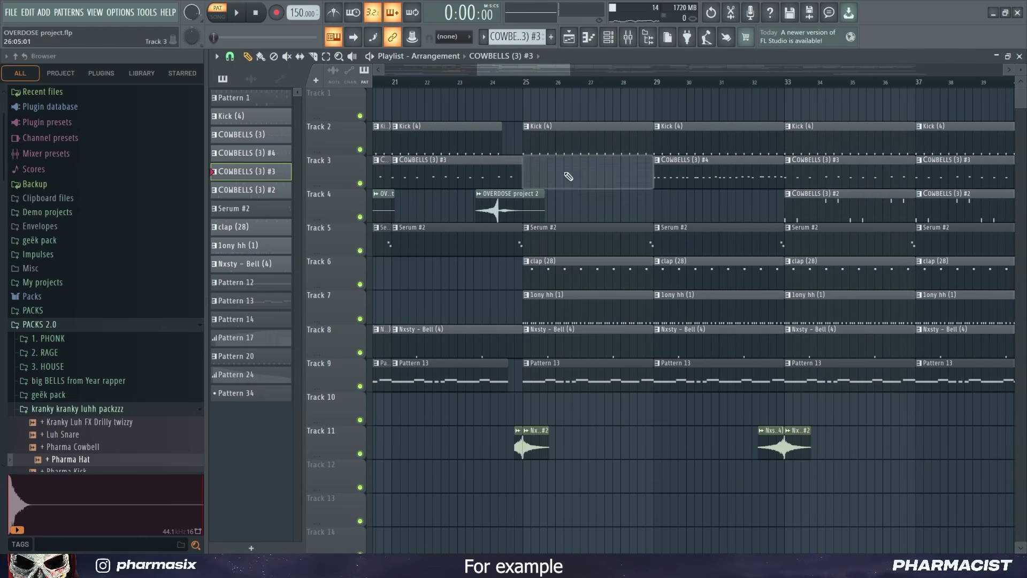
left_click(554, 160)
scroll(552, 151, "down", 1)
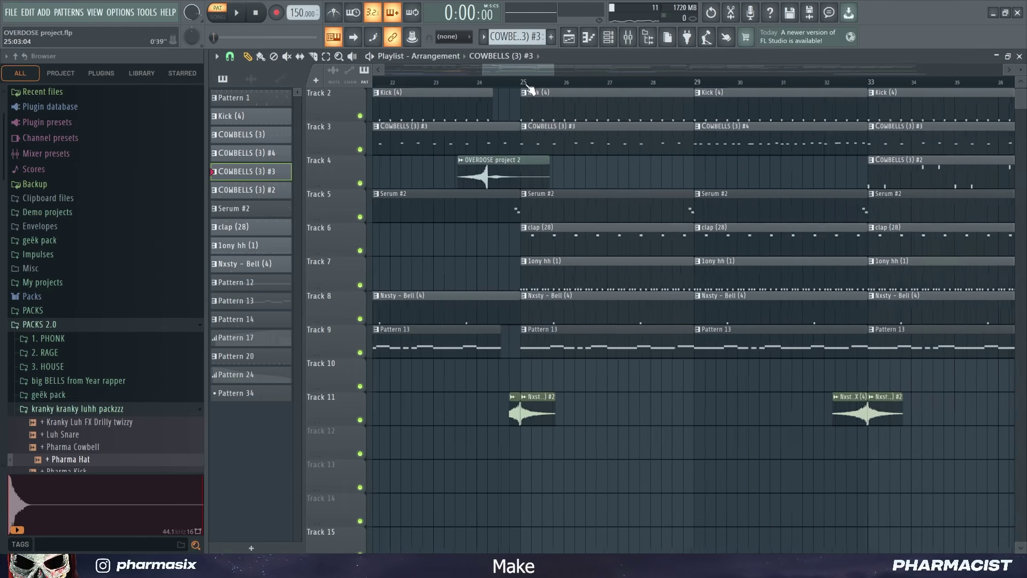
scroll(561, 138, "up", 1)
scroll(499, 69, "up", 3)
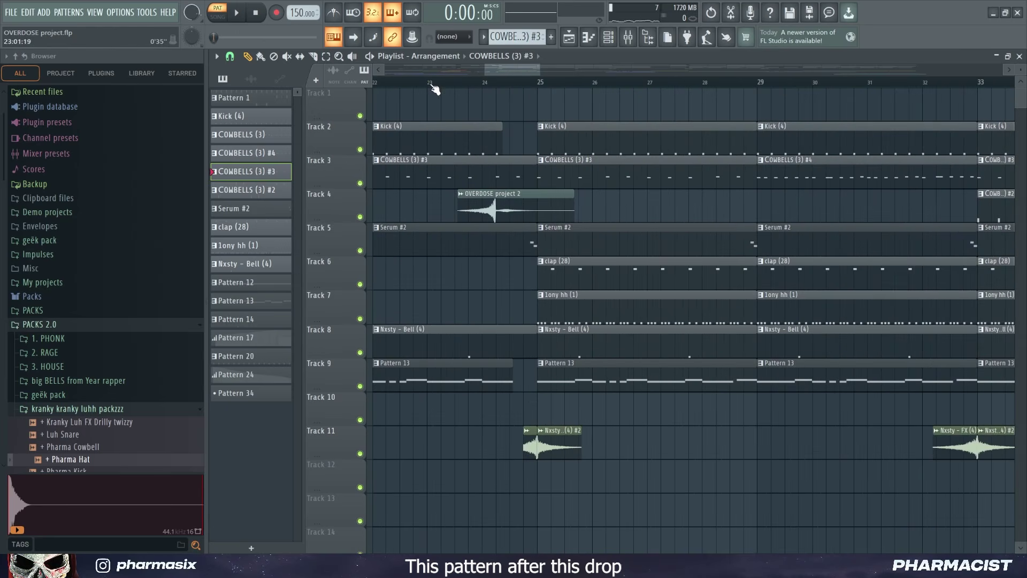
- Play the song through the transition into bar 25 with the COWBELLS (3) #3 clip in place
scroll(508, 71, "up", 2)
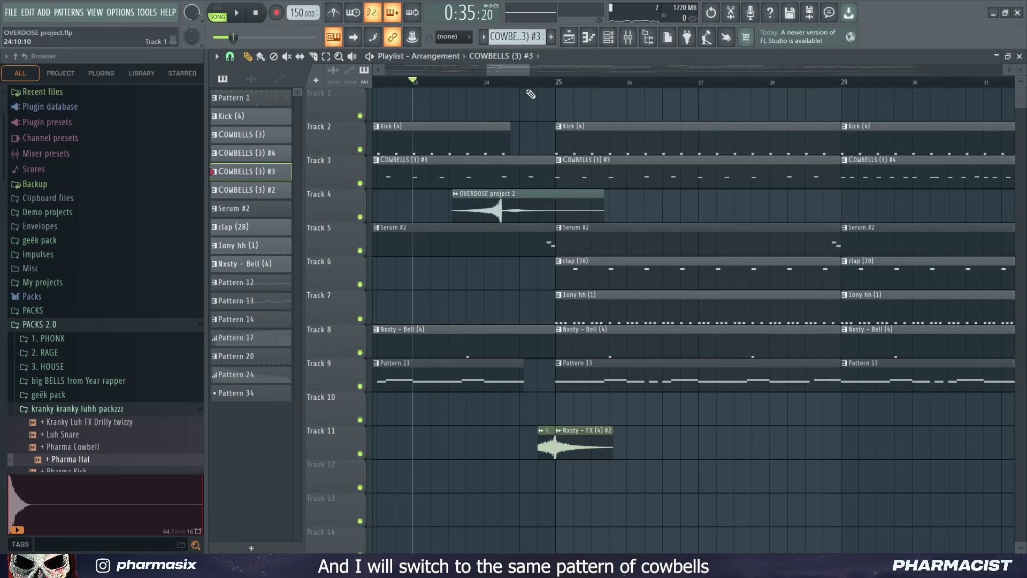
left_click_drag(559, 81, 966, 83)
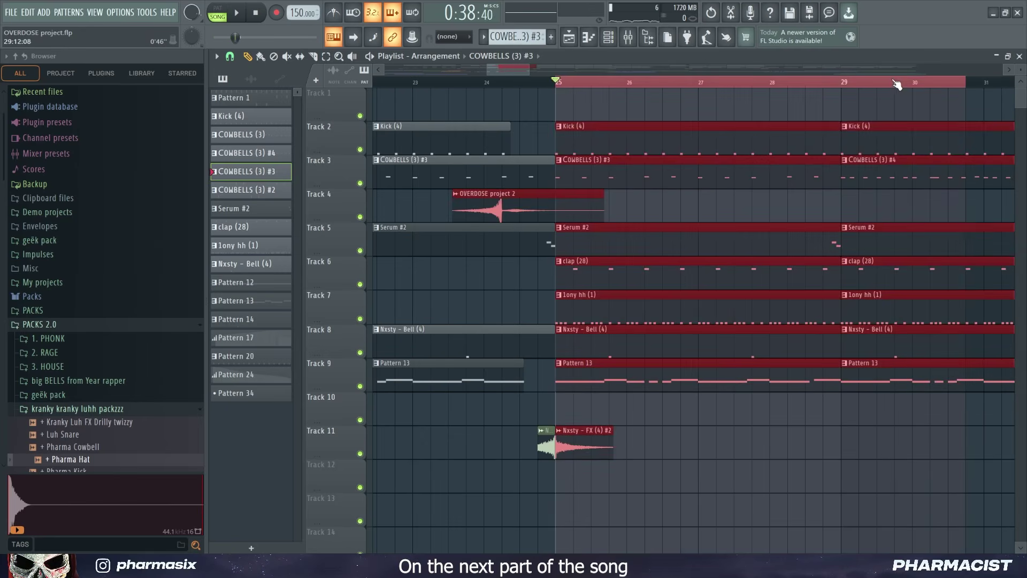
right_click(894, 82)
scroll(536, 75, "down", 2)
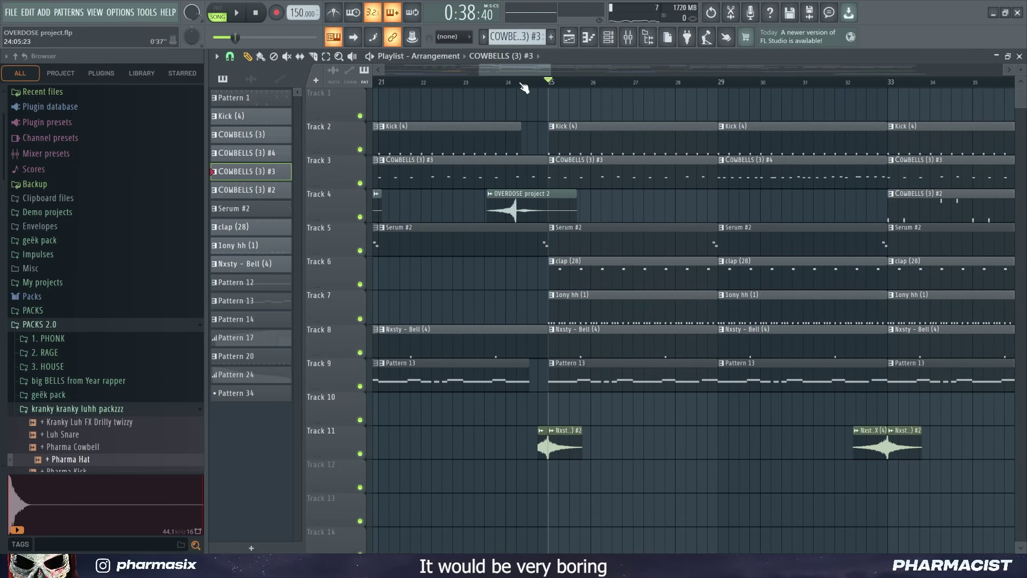
key("space")
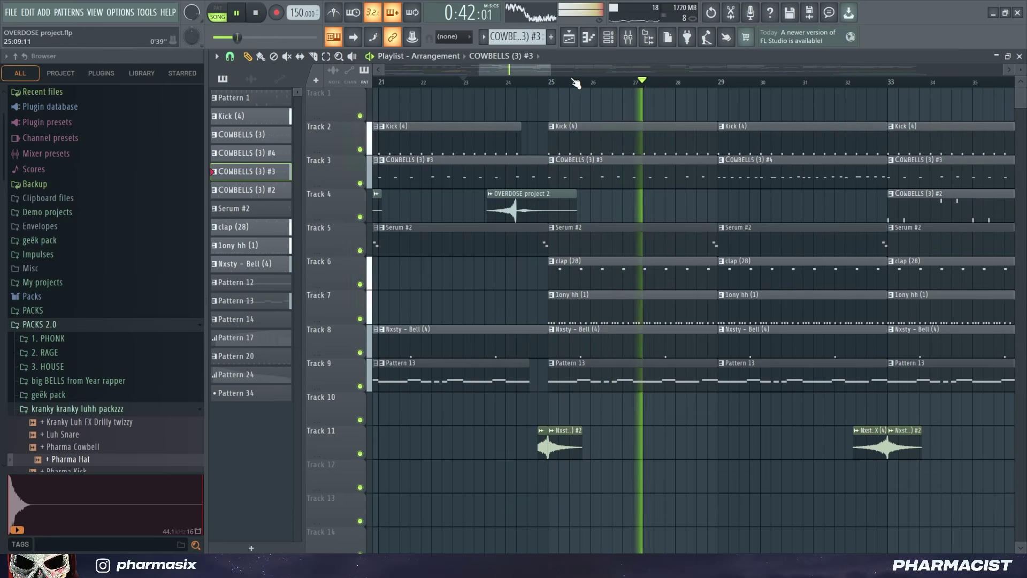
scroll(583, 252, "down", 6)
scroll(415, 319, "up", 6)
left_click(508, 83)
scroll(506, 89, "down", 3)
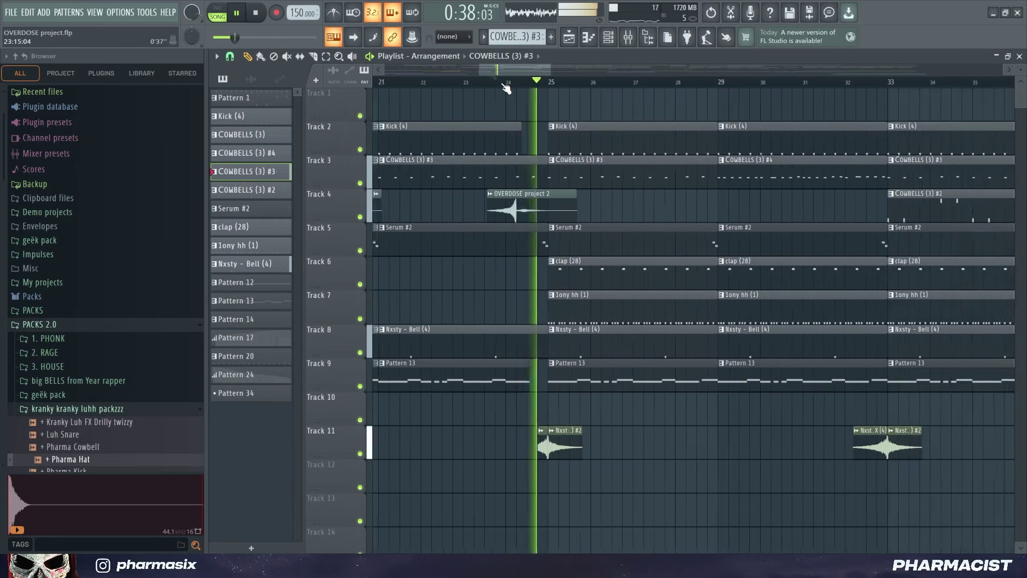
key("space")
- Replace the COWBELLS (3) #3 clip at bar 25 on Track 3 with the COWBELLS (3) #4 pattern again
right_click(631, 171)
left_click(725, 168)
scroll(564, 203, "down", 5)
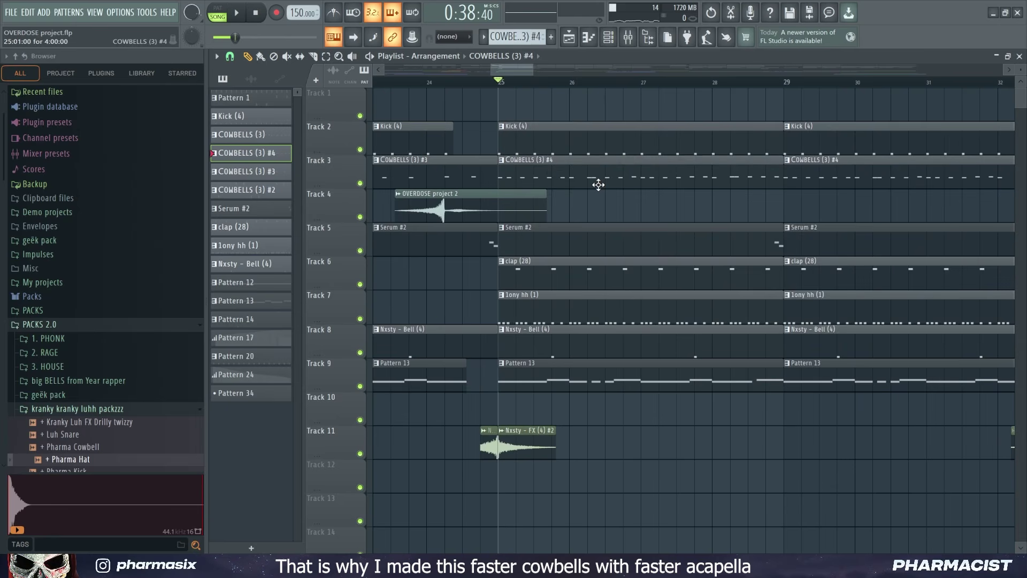
- Play from bar 25 with COWBELLS (3) #4 and examine the arrangement of the second part of the drop
scroll(596, 214, "down", 5)
scroll(591, 289, "up", 5)
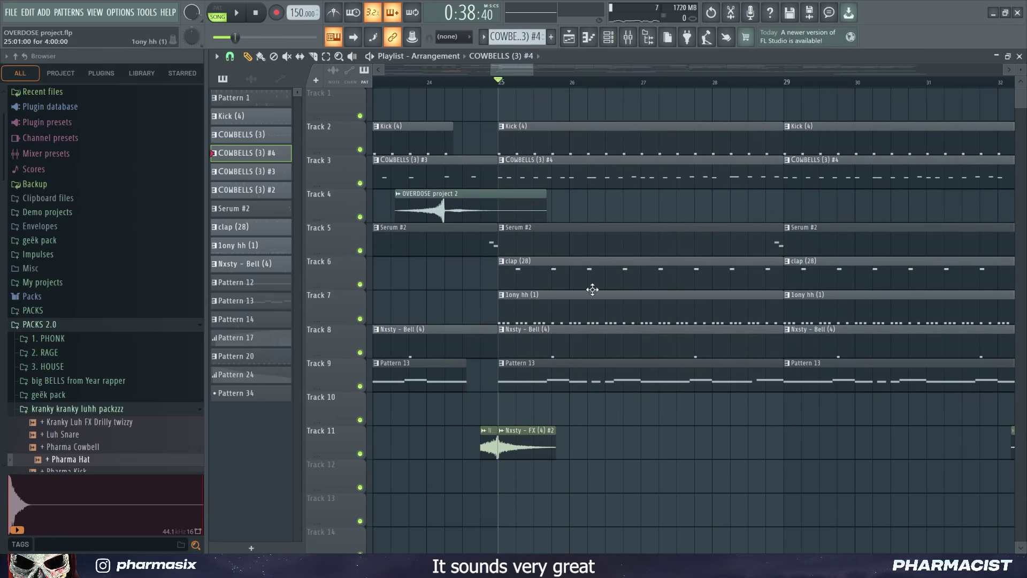
scroll(560, 94, "down", 1)
key("space")
scroll(577, 90, "down", 4)
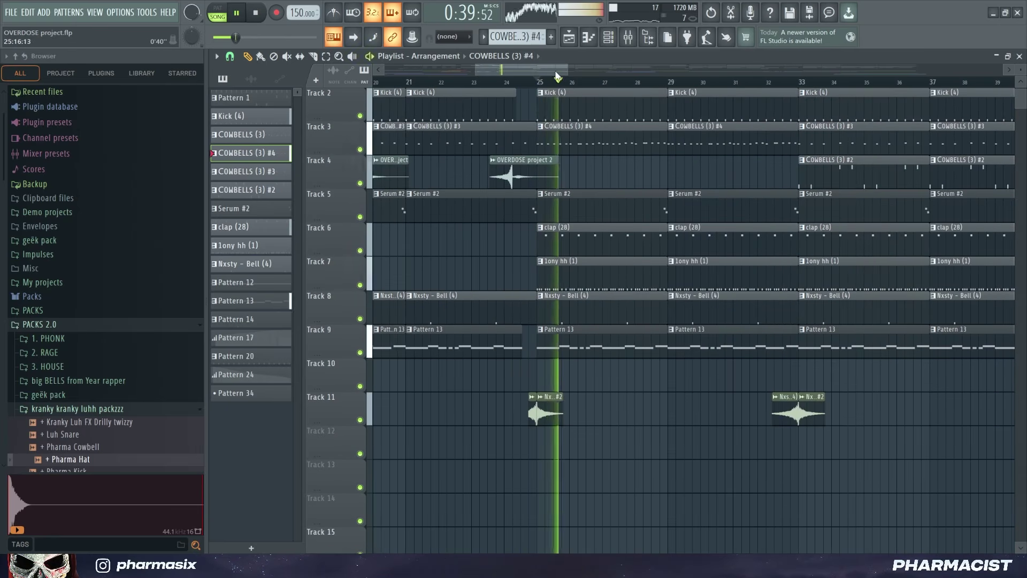
scroll(581, 94, "right", 1)
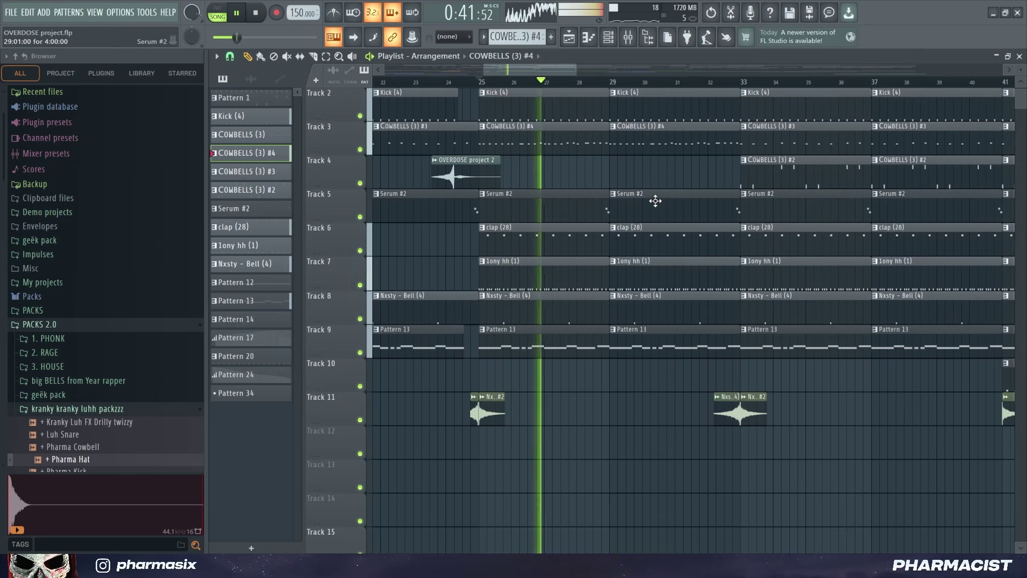
- Play the second part of the drop up to bar 33, look over the clips ahead, and stop playback
scroll(653, 189, "up", 1)
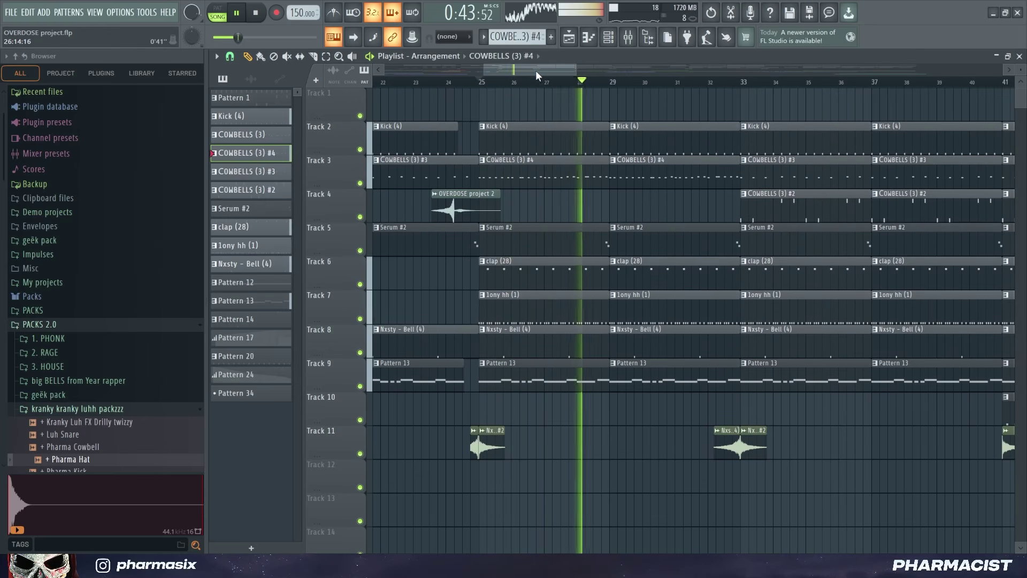
left_click_drag(536, 71, 557, 70)
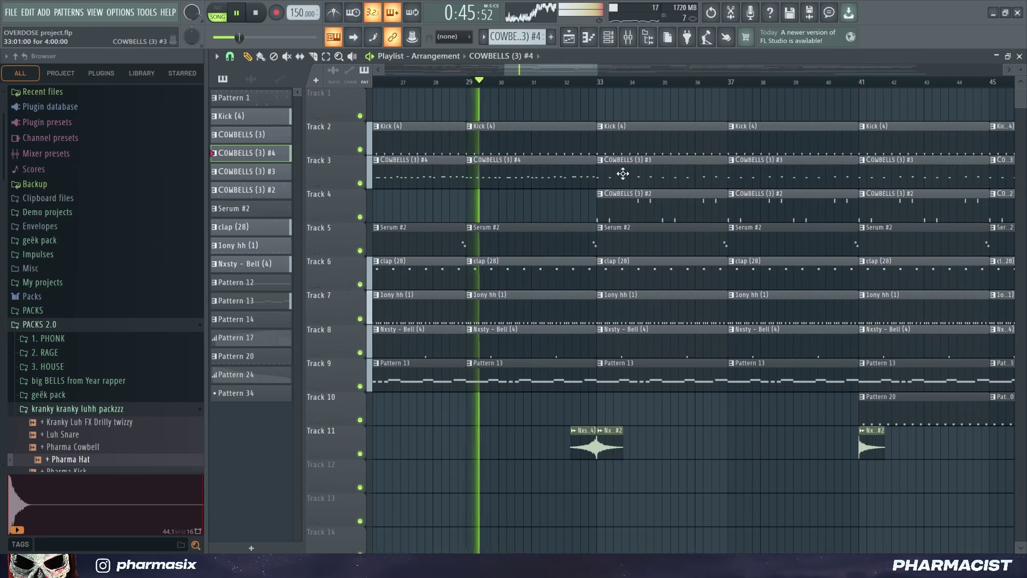
scroll(622, 174, "down", 4)
scroll(623, 174, "down", 2)
scroll(623, 174, "up", 6)
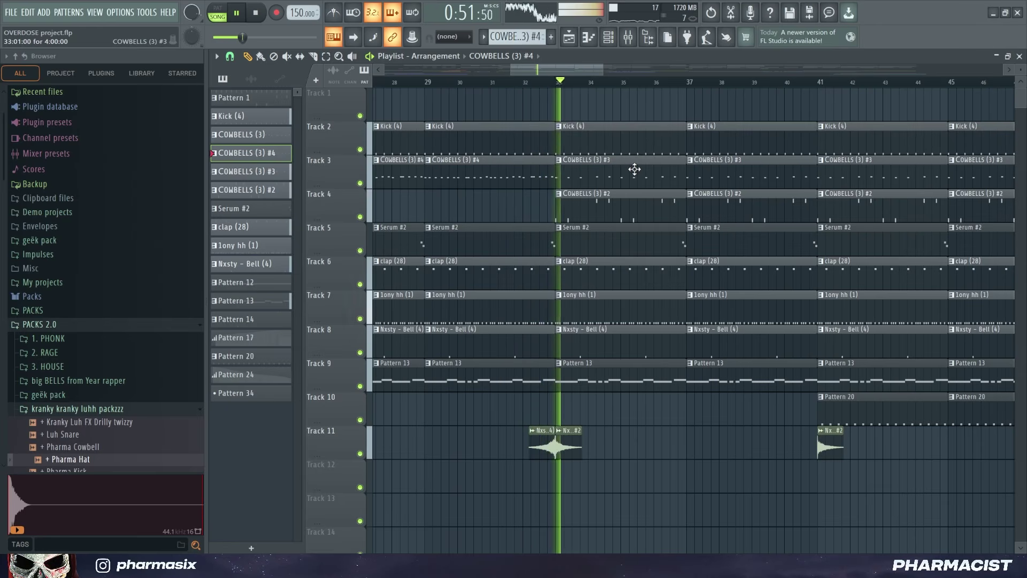
key("space")
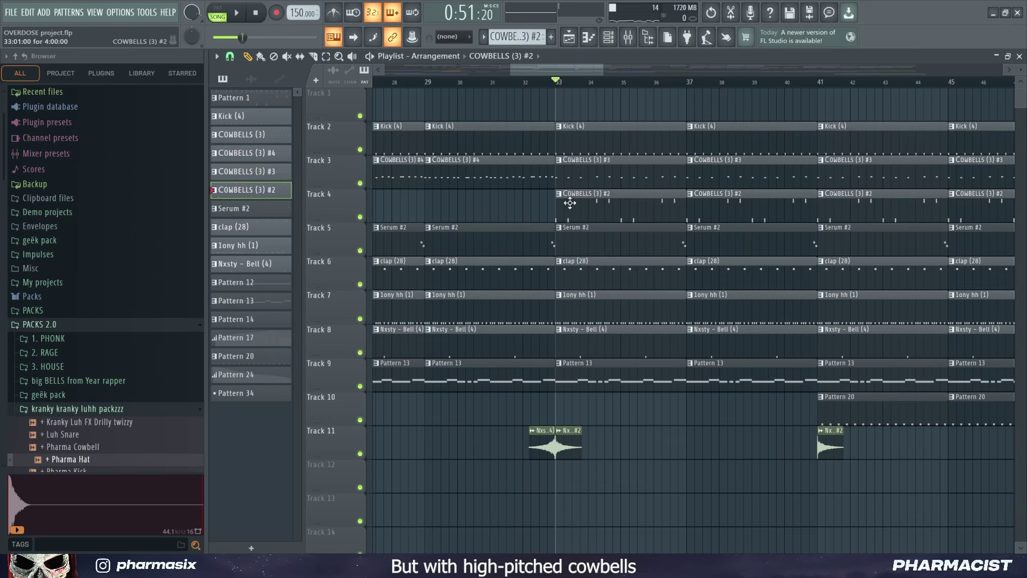
- Open the COWBELLS (3) #2 notes in the piano roll and play the high-pitched cowbell pattern on its own
key("F6")
key("F7")
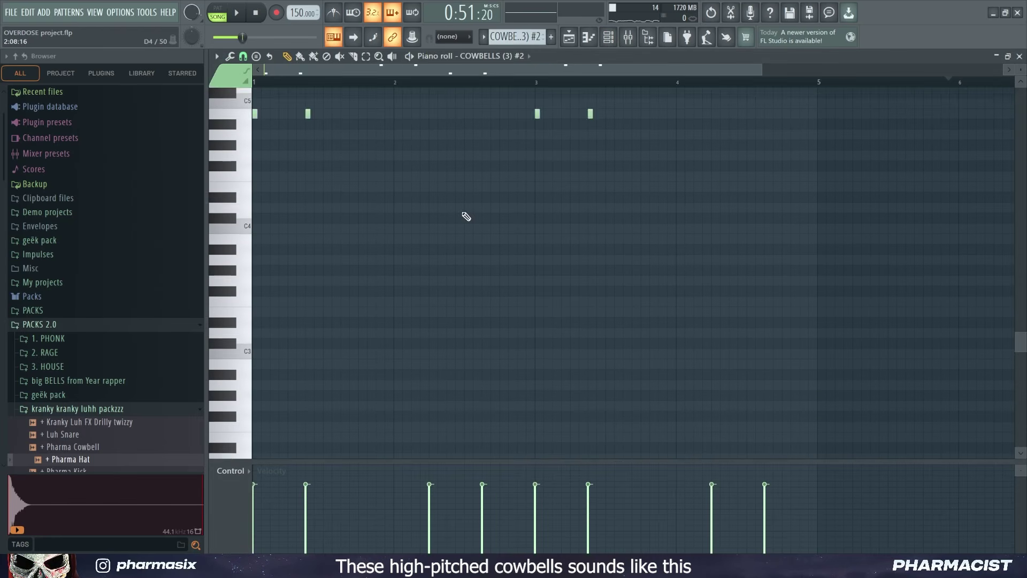
key("space")
- Inspect both Fruity parametric EQ 2 instances and the Fruity Chorus on mixer Insert 19 while the cowbells play
key("F9")
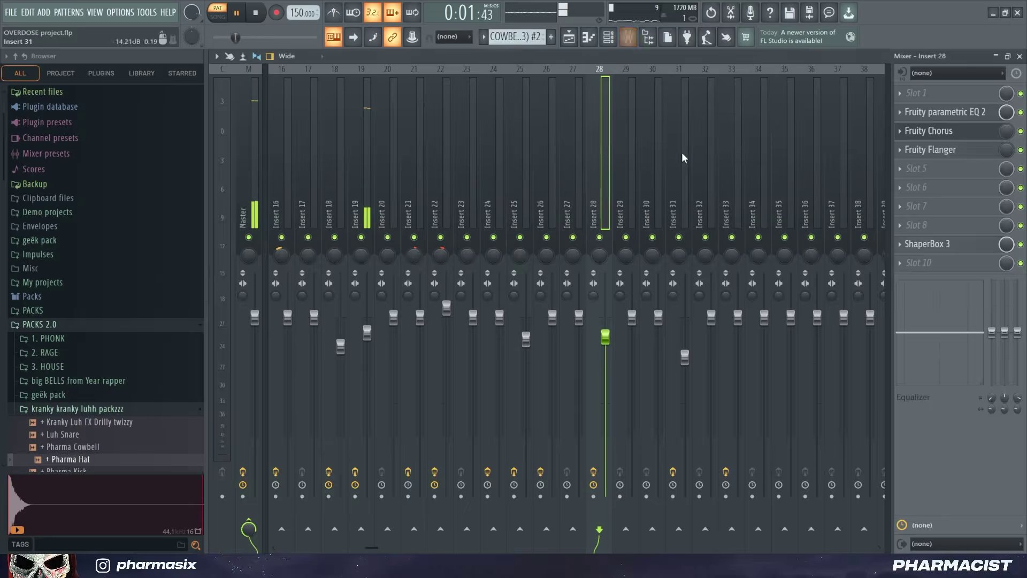
left_click(361, 160)
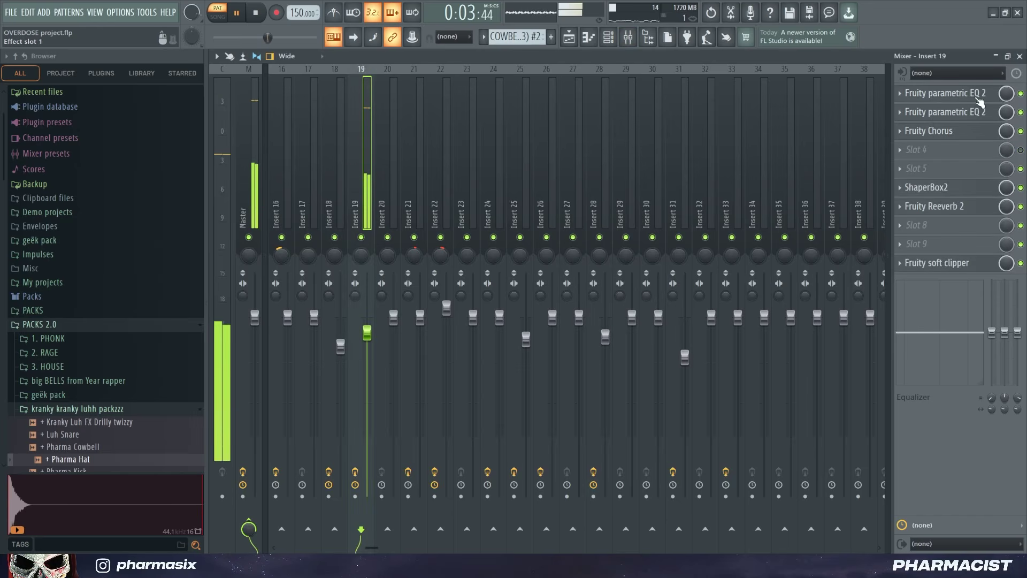
left_click(980, 101)
left_click(980, 102)
left_click(970, 114)
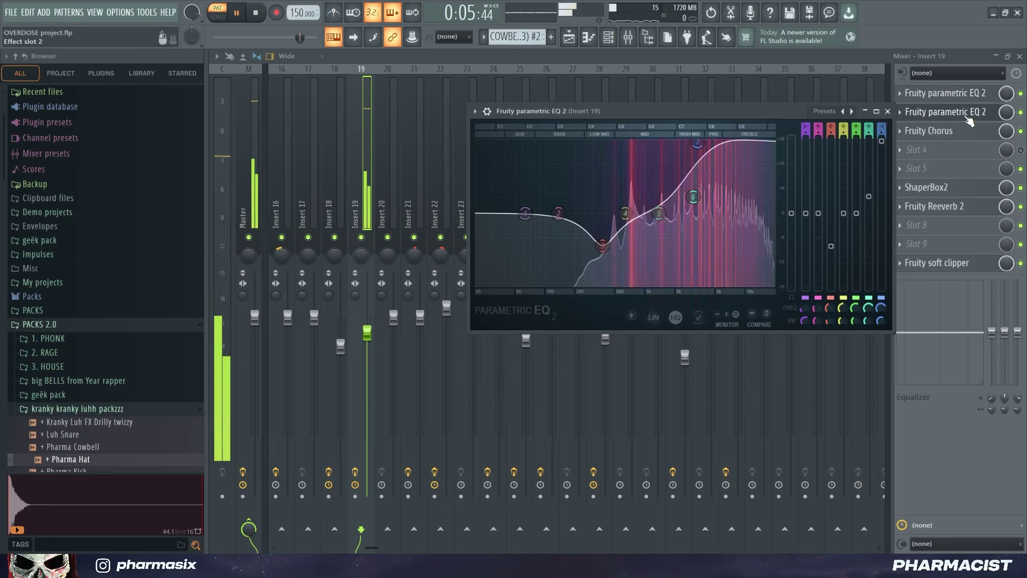
left_click(971, 114)
left_click(963, 131)
left_click(963, 131)
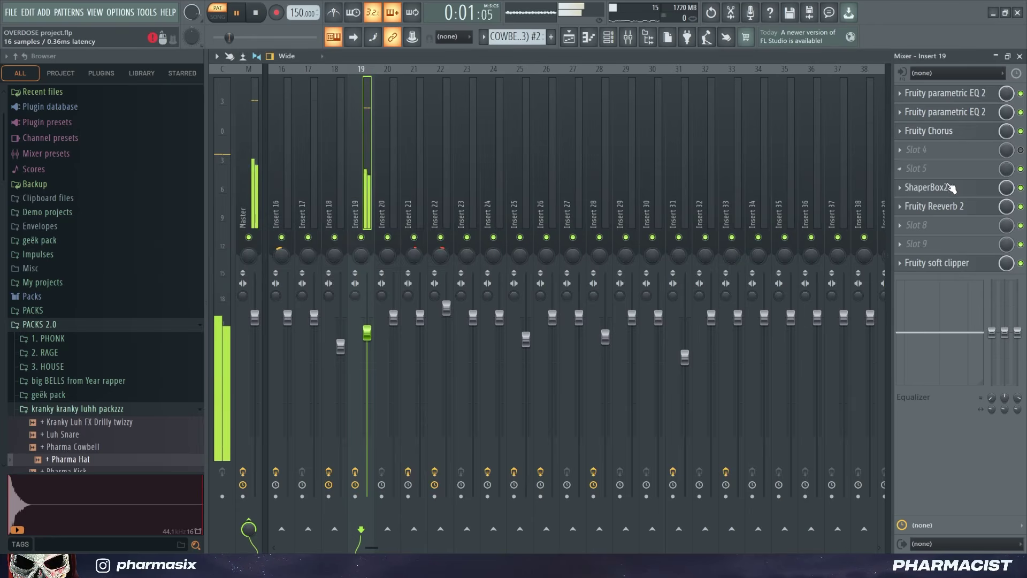
- Inspect ShaperBox2 and Fruity Reeverb 2 on Insert 19 during playback, and stop the pattern
left_click(951, 188)
left_click(966, 191)
left_click(963, 208)
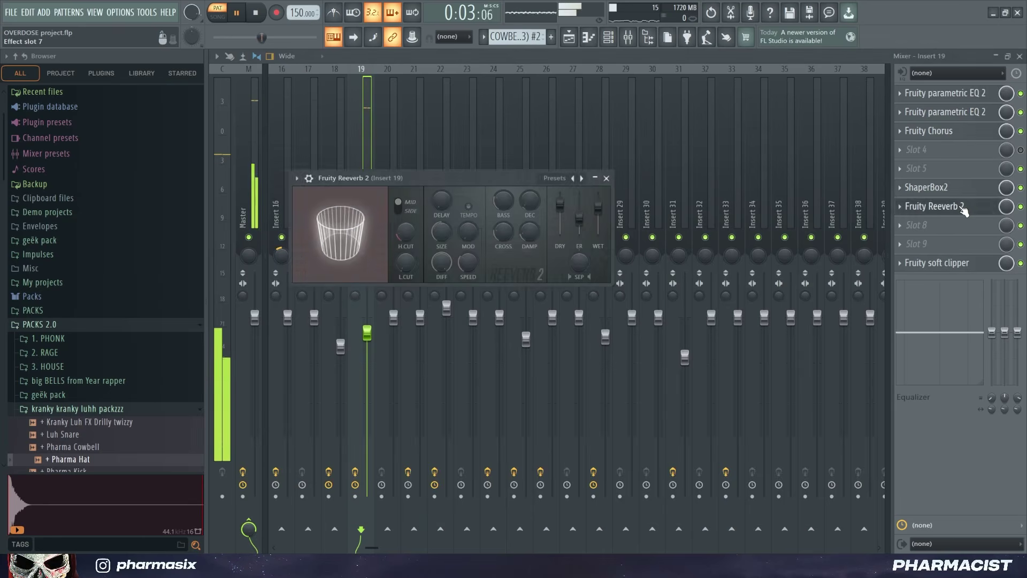
left_click(963, 207)
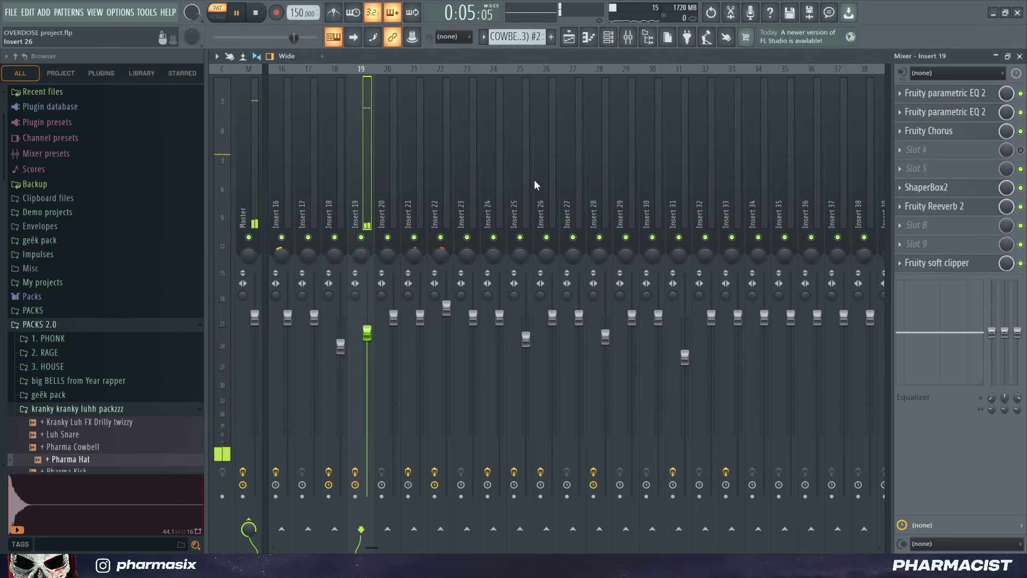
left_click(567, 39)
left_click(631, 38)
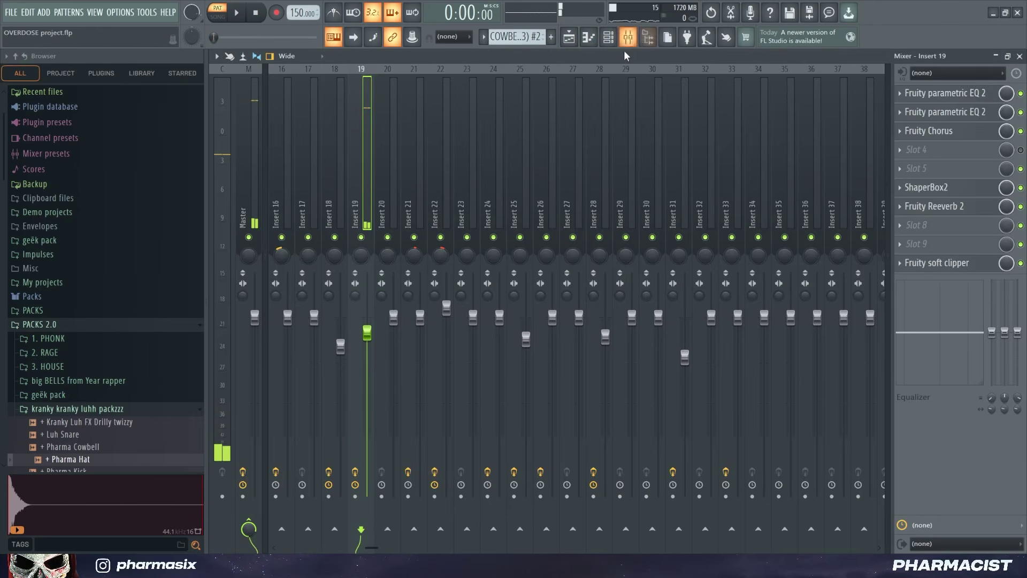
- Examine the ShaperBox2 volume sidechain curve on Insert 19 and play the cowbells briefly with it
left_click(977, 192)
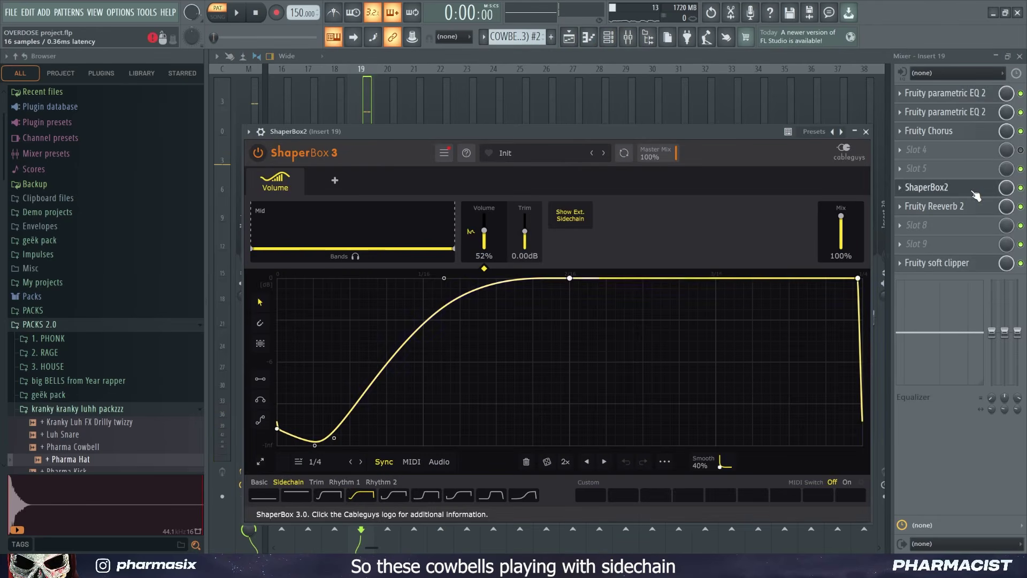
left_click(976, 193)
key("space")
key("space")
left_click(972, 191)
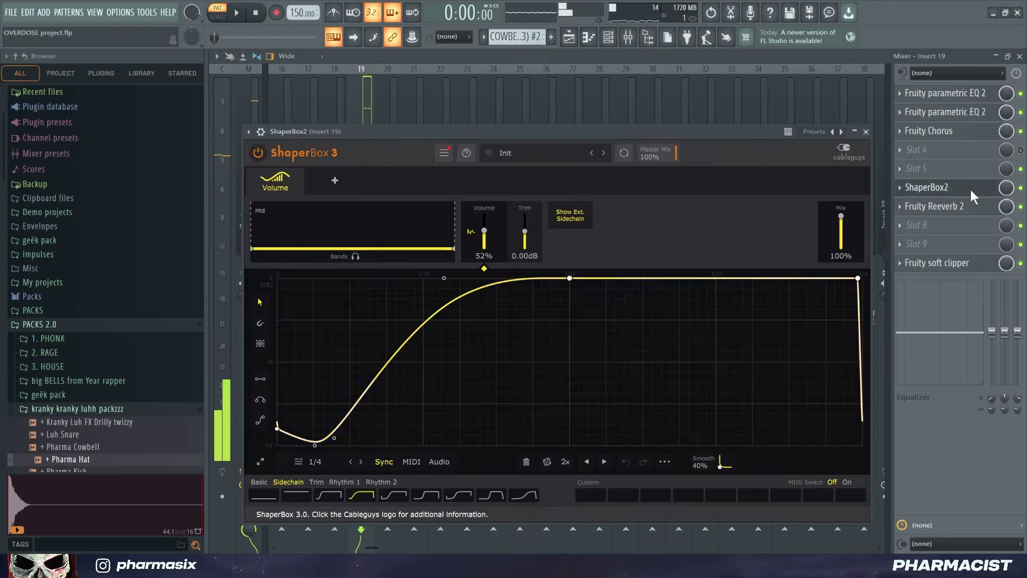
- Try Fruity Reeverb 2 ahead of ShaperBox2 on Insert 19, play the cowbells for comparison, and restore the original effect order
left_click(969, 208)
left_click(968, 209)
left_click(968, 208)
left_click(968, 209)
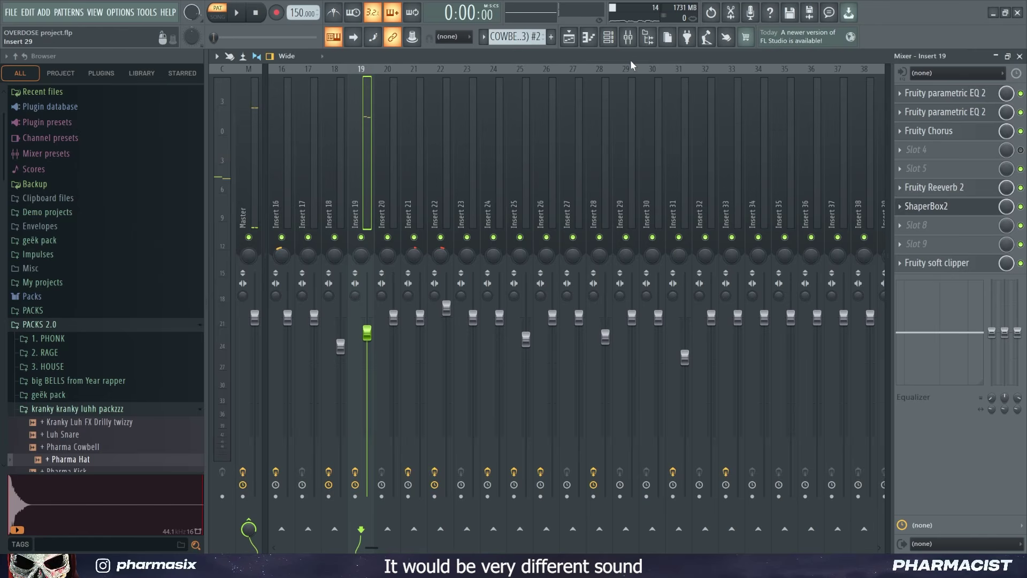
key("space")
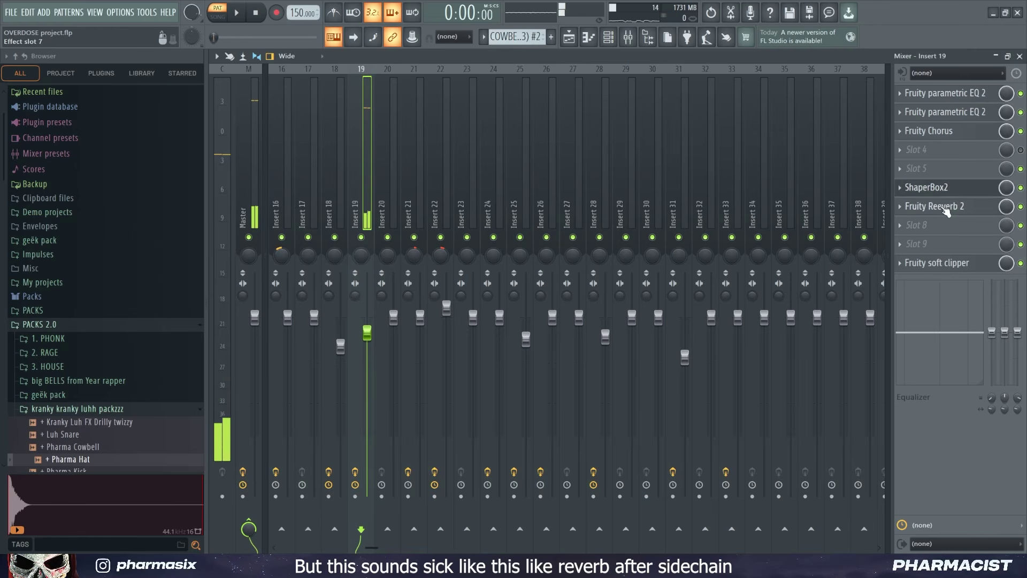
- Open the COWBELLS (3) #2 channel's notes from the channel rack and play them with reverb after the sidechain
left_click(609, 37)
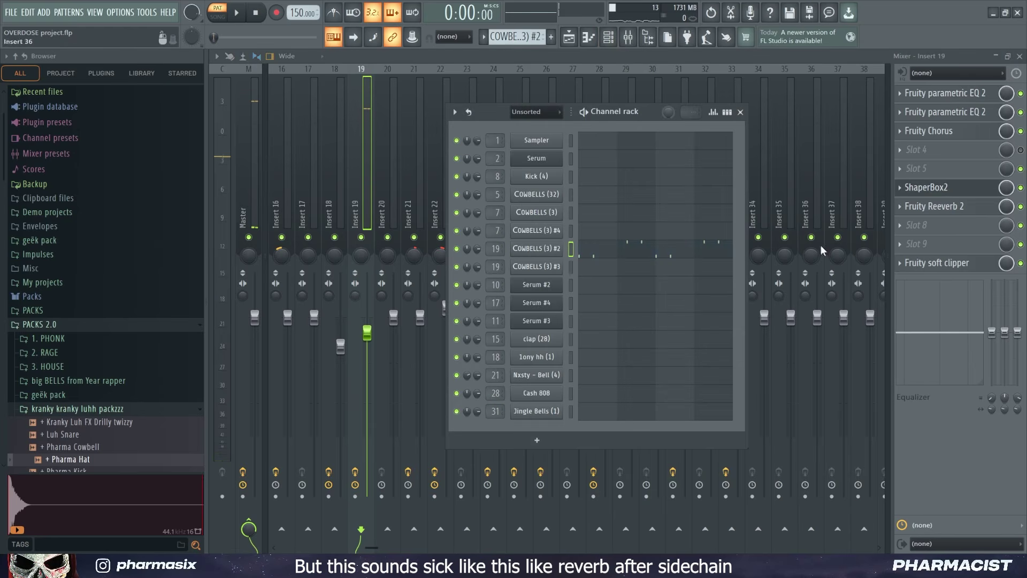
left_click(732, 249)
key("space")
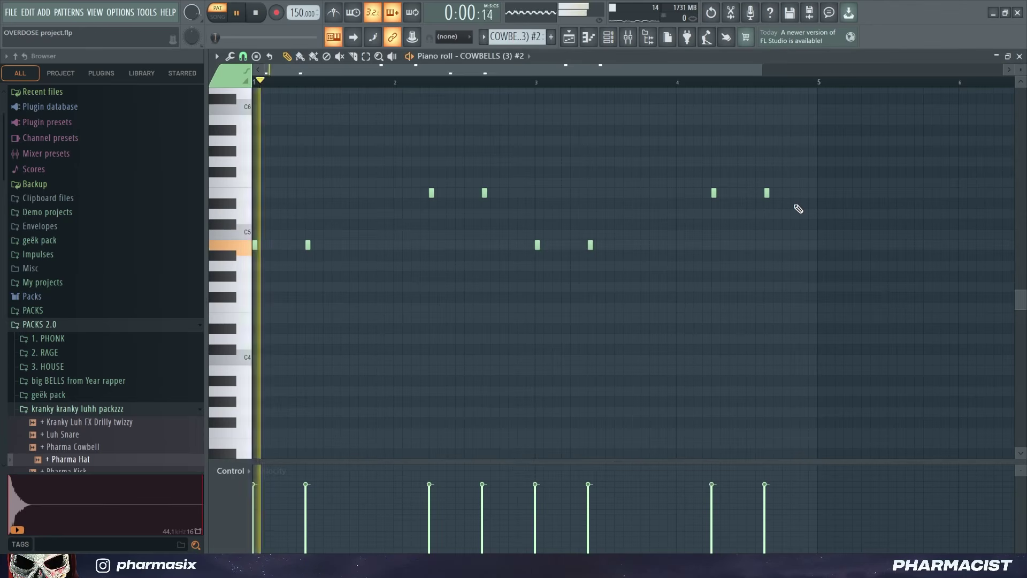
key("space")
- Compare the cowbells with ShaperBox2 on Insert 19 switched off and on again, viewing its volume curve during playback
key("F9")
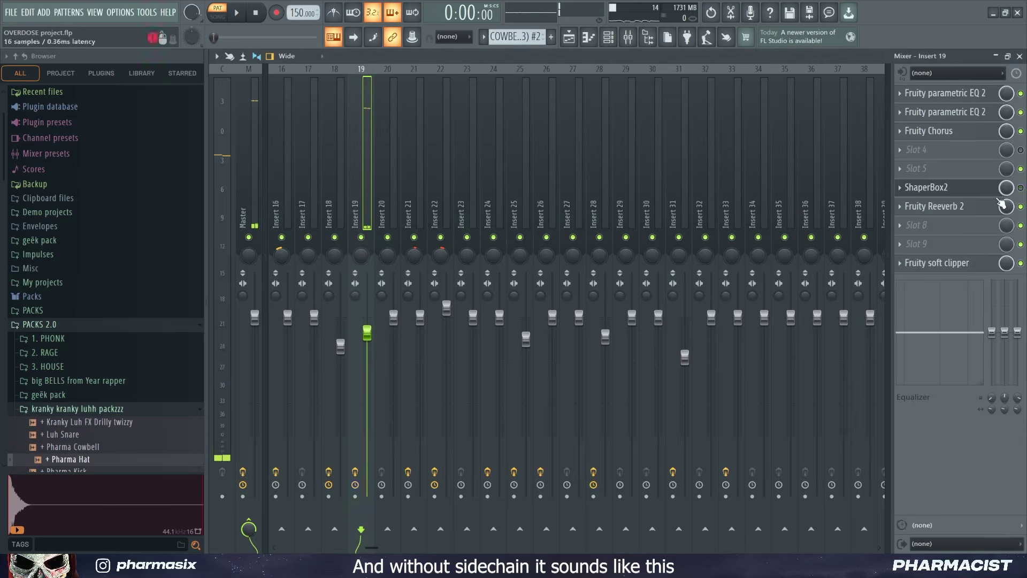
key("space")
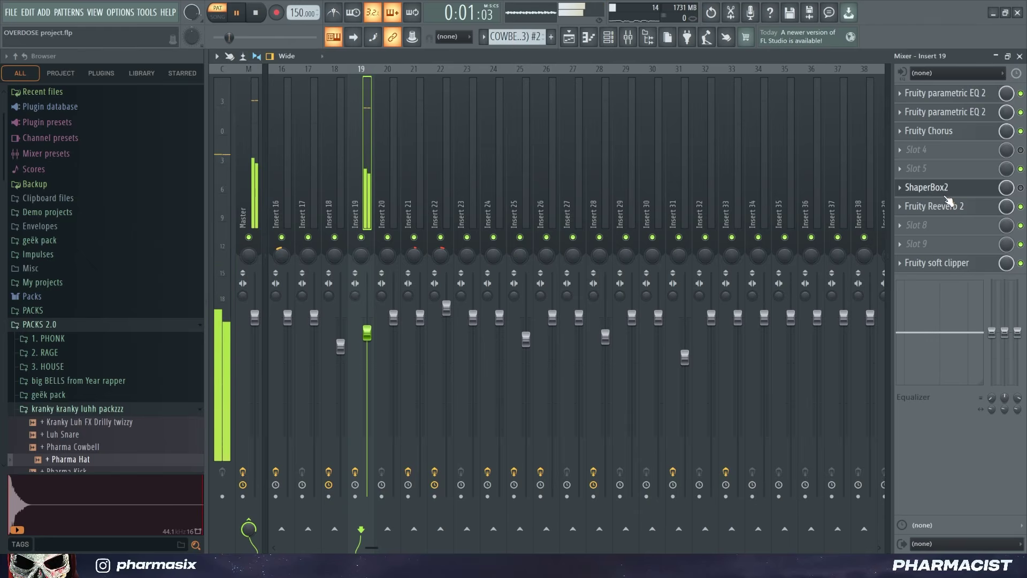
left_click(948, 189)
left_click_drag(751, 131, 746, 303)
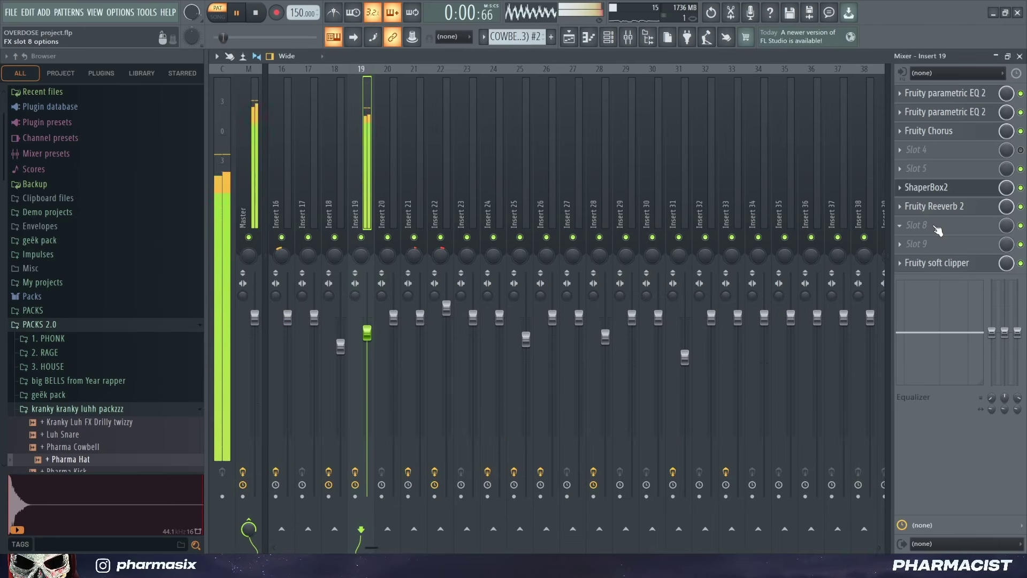
left_click(930, 189)
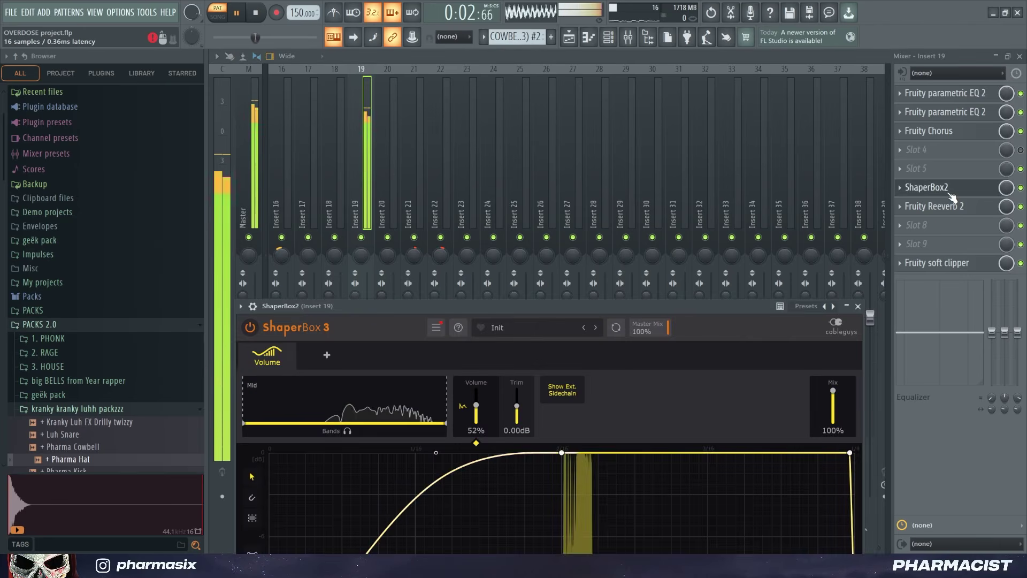
left_click(931, 188)
- Play the song from bar 33 in the playlist and examine the main part's instrument, vocal and automation tracks
key("F5")
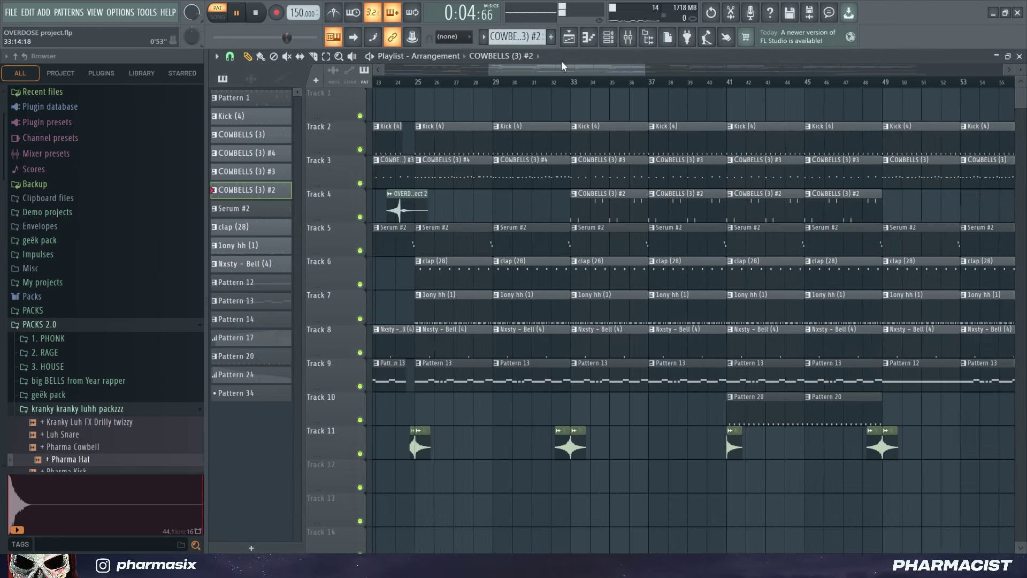
left_click(561, 88)
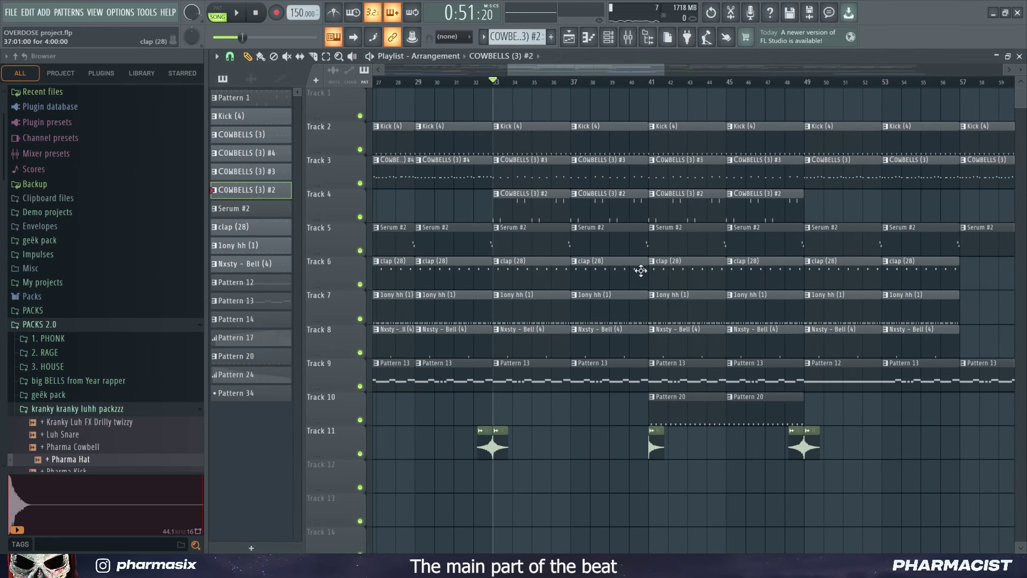
key("space")
left_click_drag(556, 69, 569, 66)
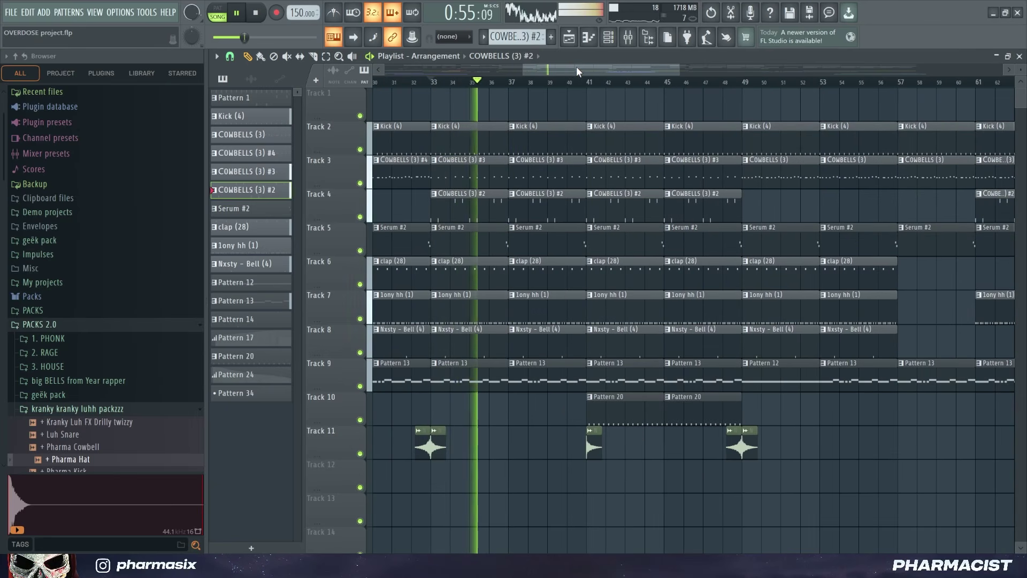
scroll(612, 188, "down", 6)
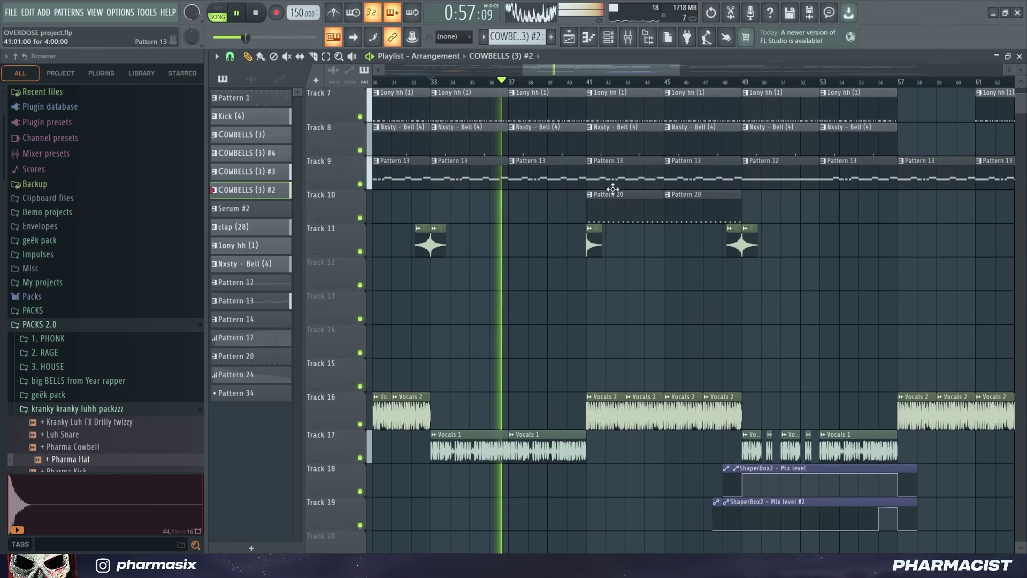
scroll(615, 187, "up", 6)
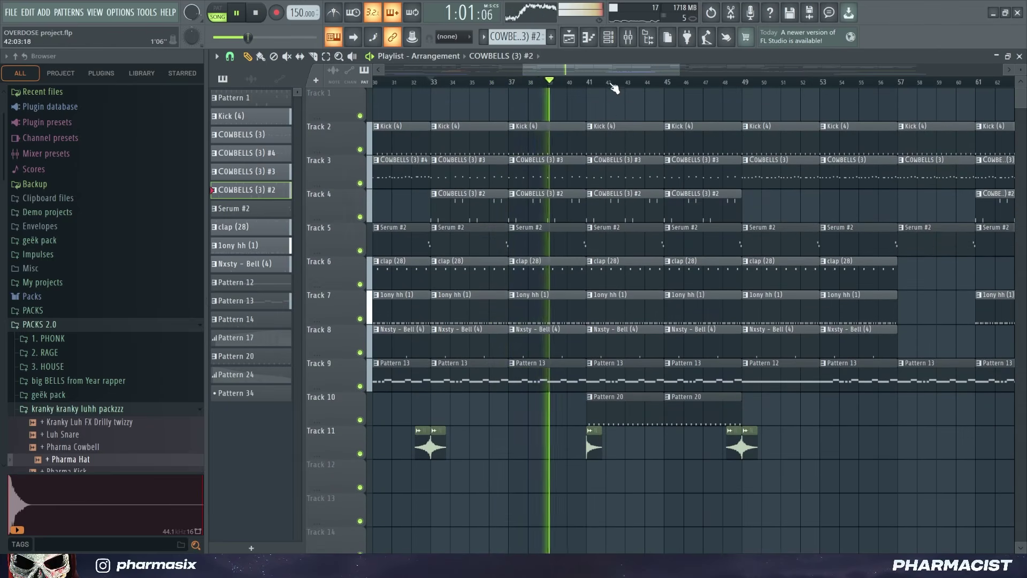
scroll(608, 71, "up", 2)
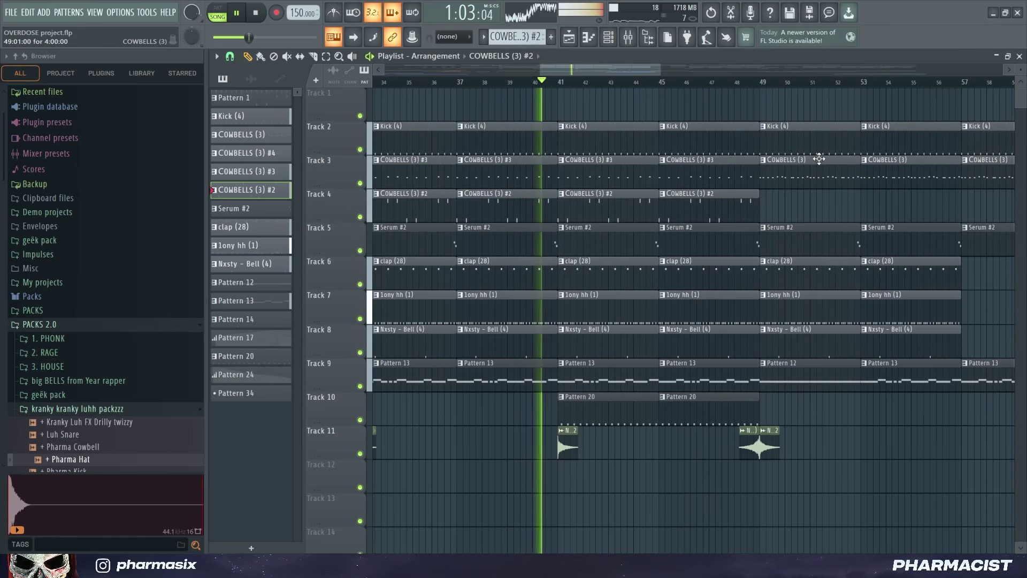
- Play the section from bar 41 with Pattern 20, review its instrument and vocal clips up to bar 49, and stop playback
scroll(816, 166, "down", 5)
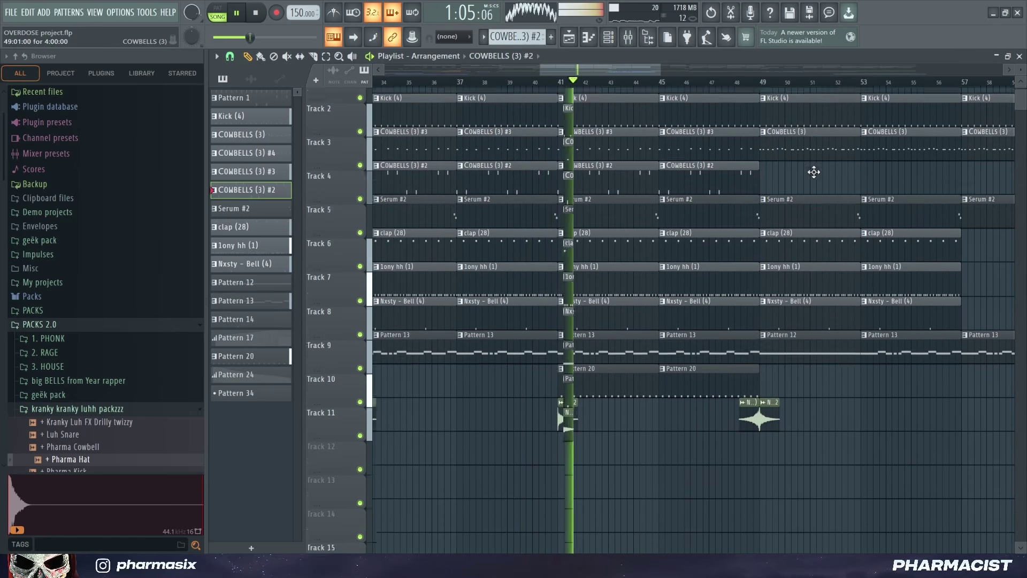
scroll(813, 172, "up", 5)
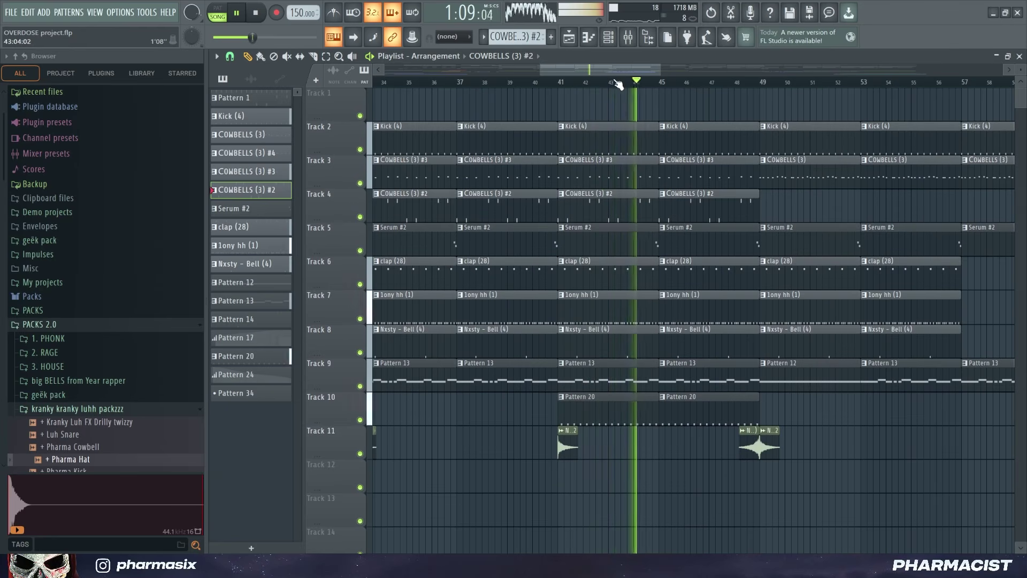
scroll(736, 133, "down", 2)
scroll(823, 207, "down", 2)
scroll(822, 207, "down", 3)
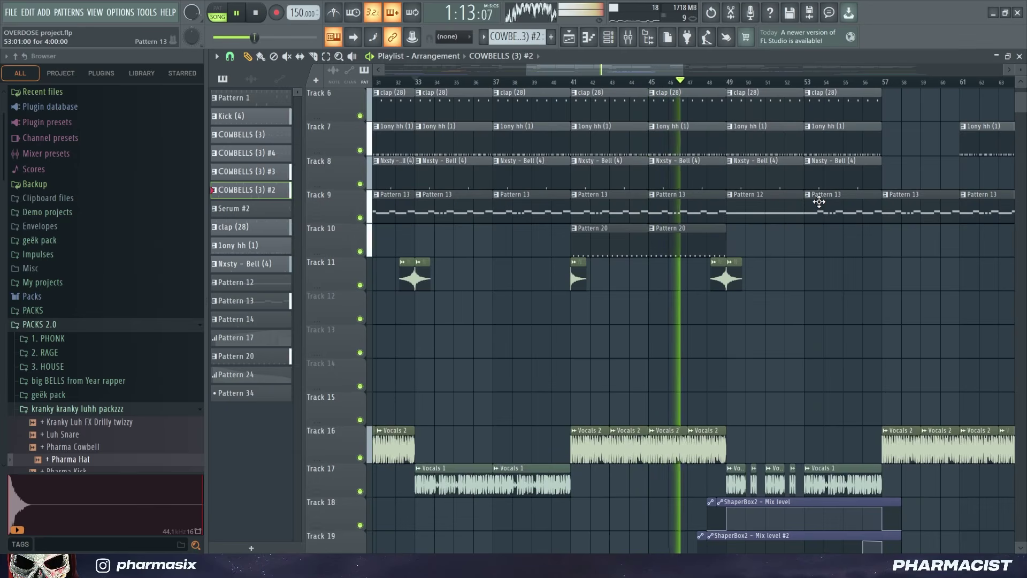
scroll(821, 205, "up", 5)
scroll(819, 202, "down", 5)
scroll(821, 202, "up", 5)
key("space")
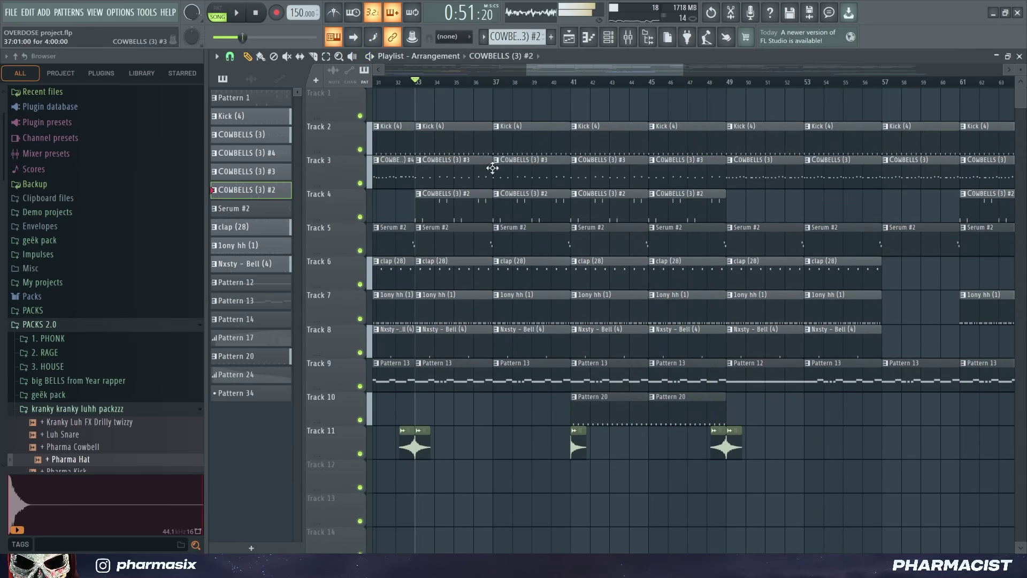
- Play the song from bar 49 with the faster COWBELLS (3) pattern and view the rest of the arrangement
scroll(431, 113, "left", 3)
left_click_drag(752, 110, 498, 312)
left_click_drag(731, 174, 485, 178)
left_click_drag(585, 65, 620, 88)
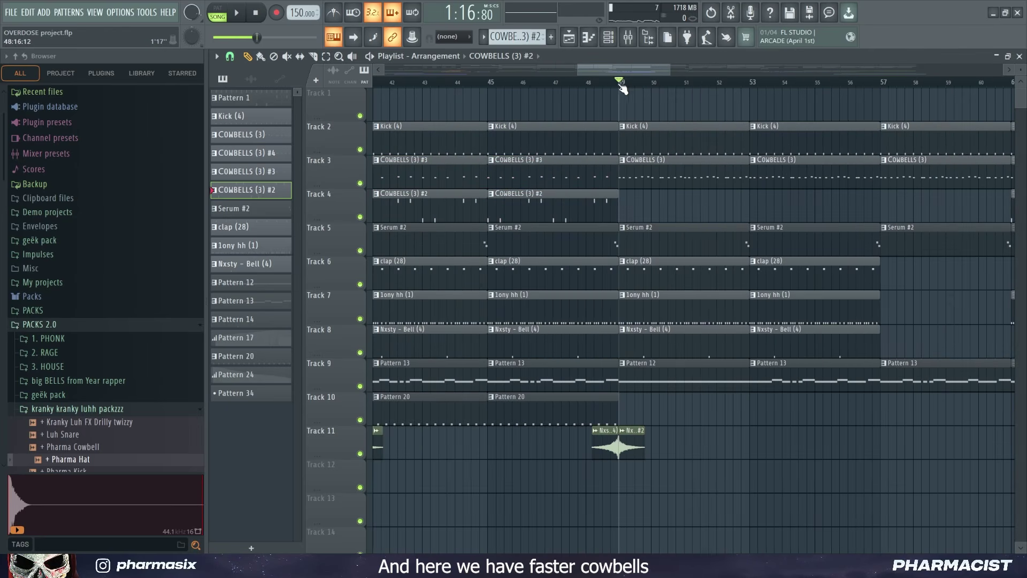
scroll(623, 89, "down", 3)
key("space")
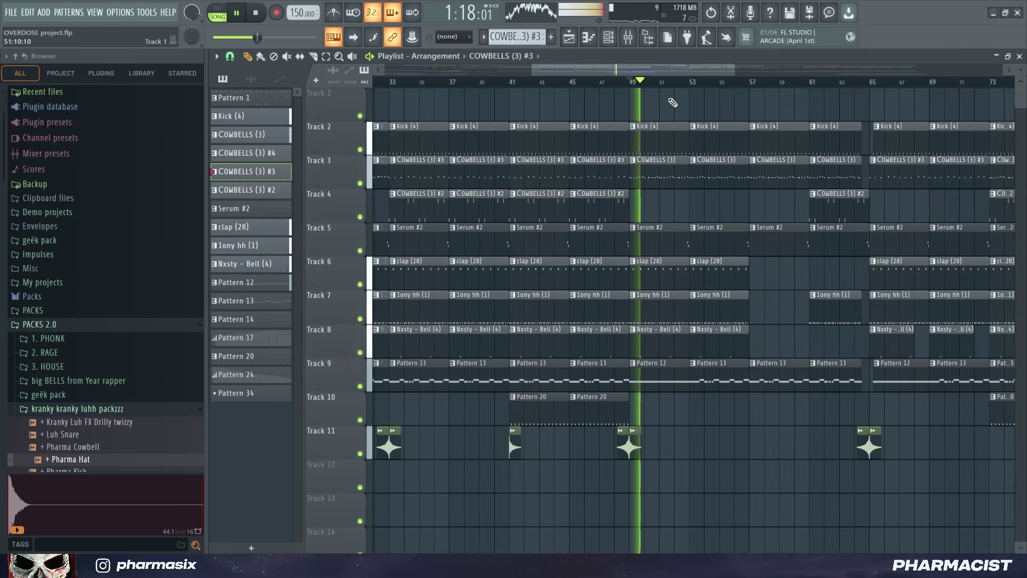
scroll(669, 96, "down", 5)
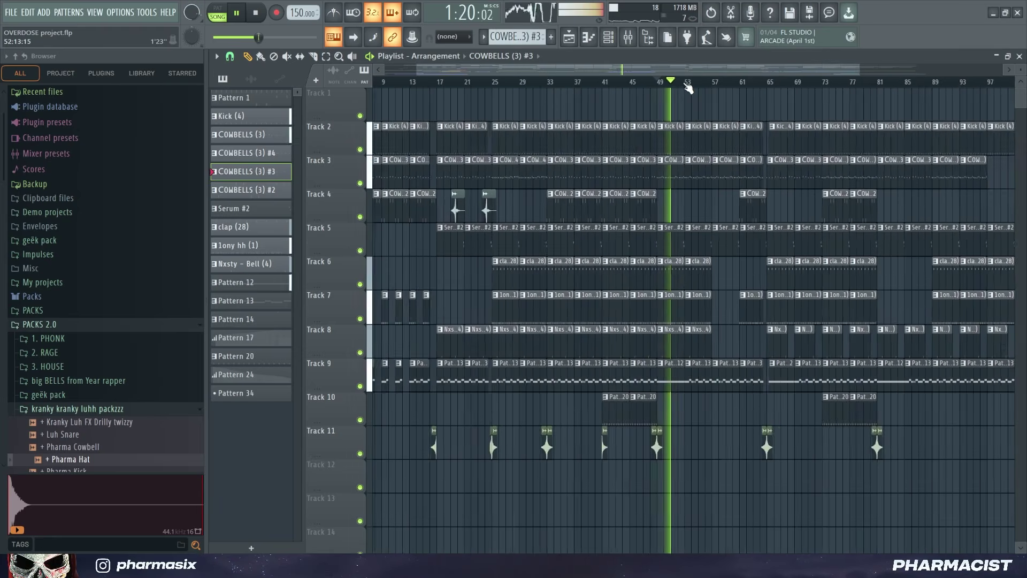
- Follow playback through bars 52 to 63, examining the instrument patterns, vocal clips and ShaperBox2 automation, and stop playback
scroll(651, 103, "down", 3)
scroll(642, 91, "up", 3)
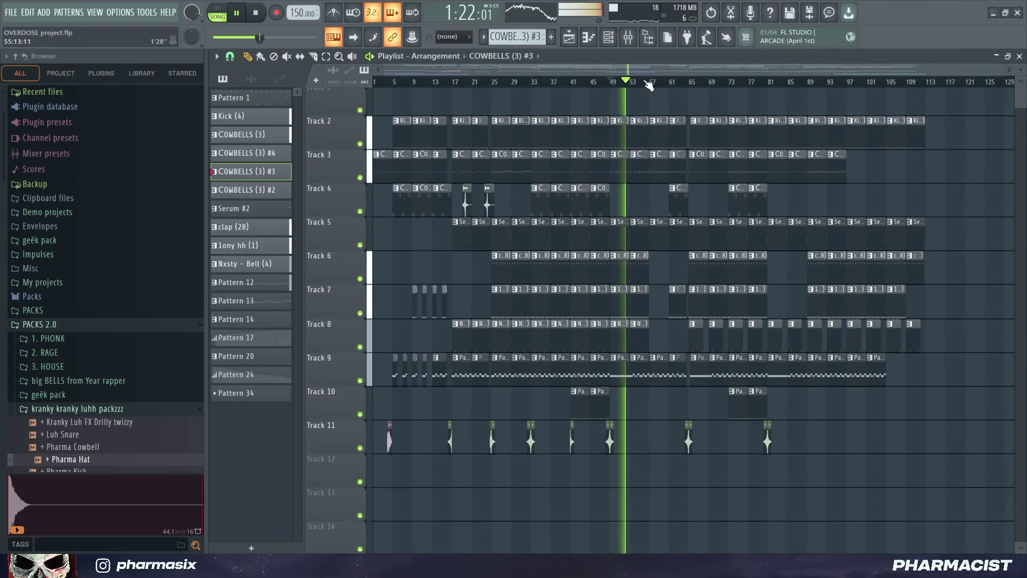
scroll(649, 86, "up", 5)
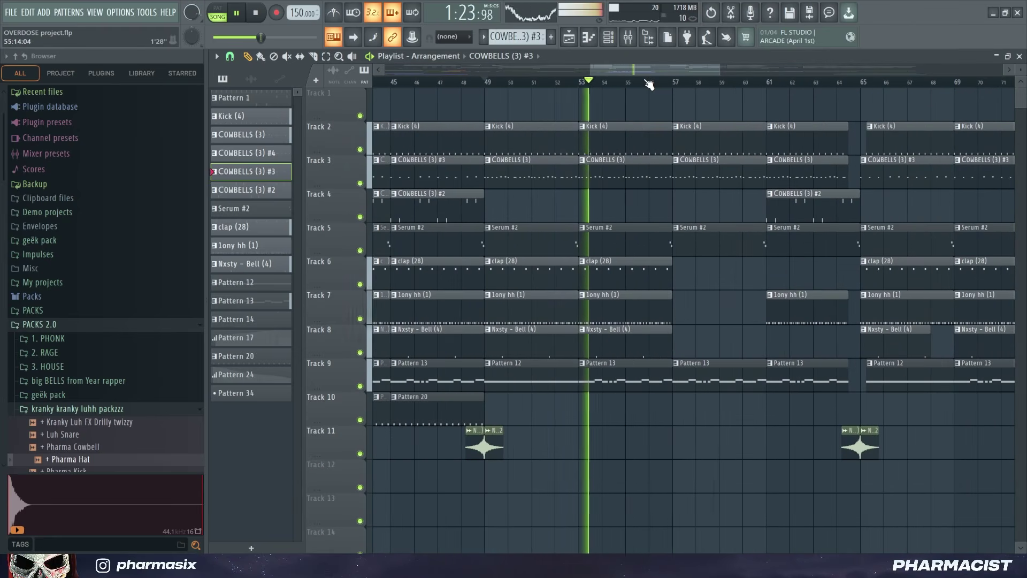
left_click_drag(650, 71, 659, 70)
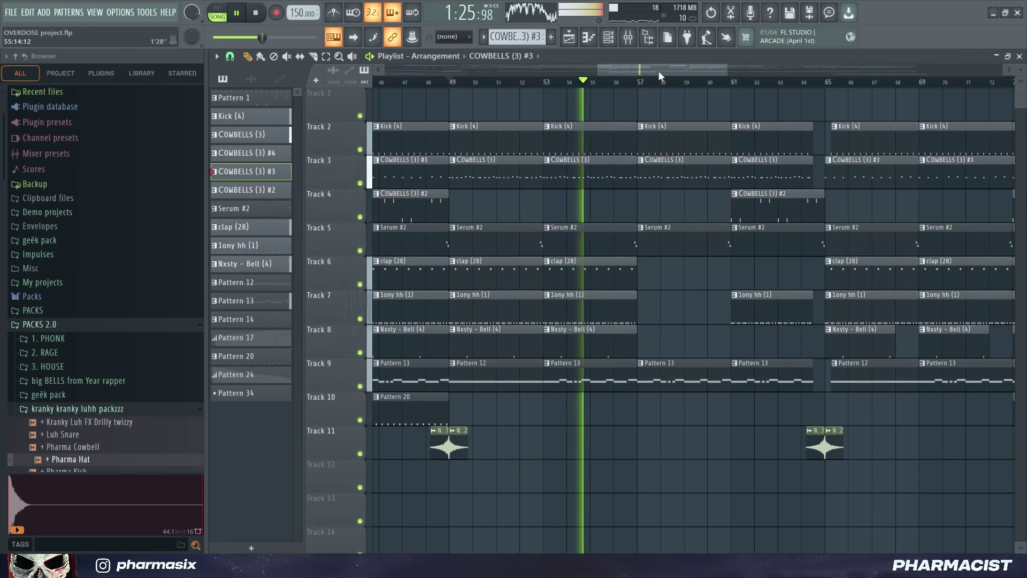
scroll(663, 70, "up", 1)
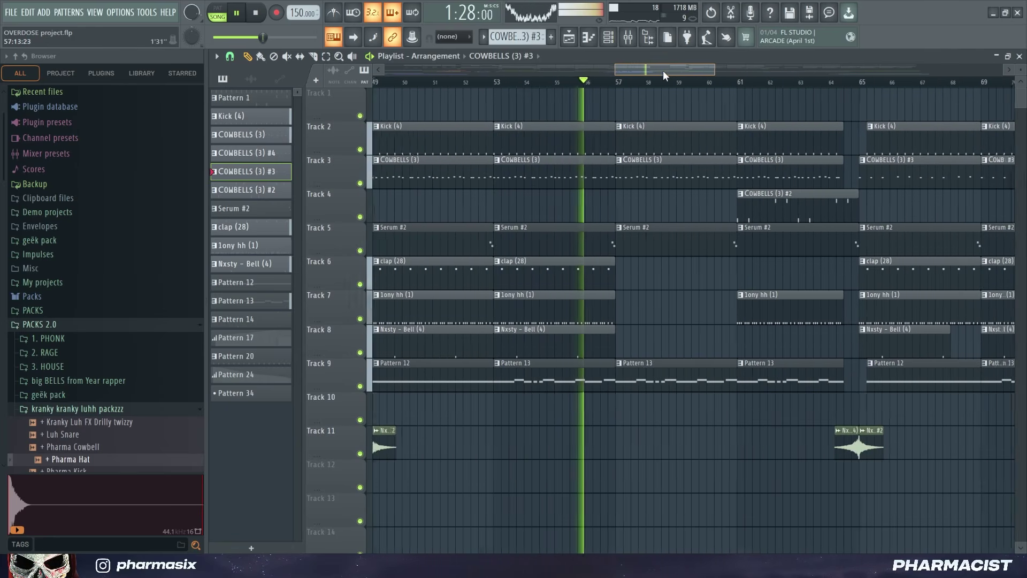
left_click_drag(666, 69, 669, 69)
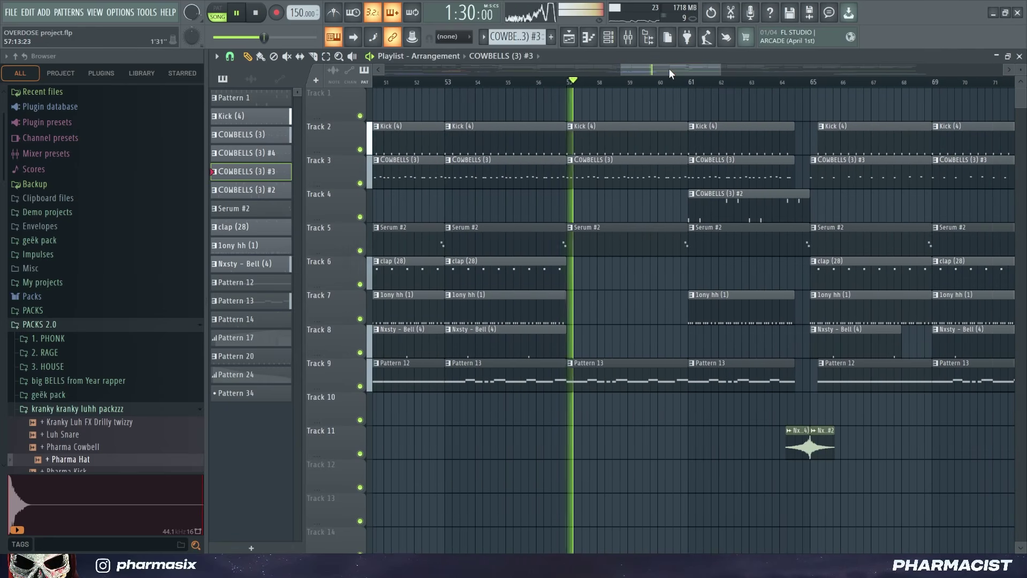
scroll(708, 130, "down", 5)
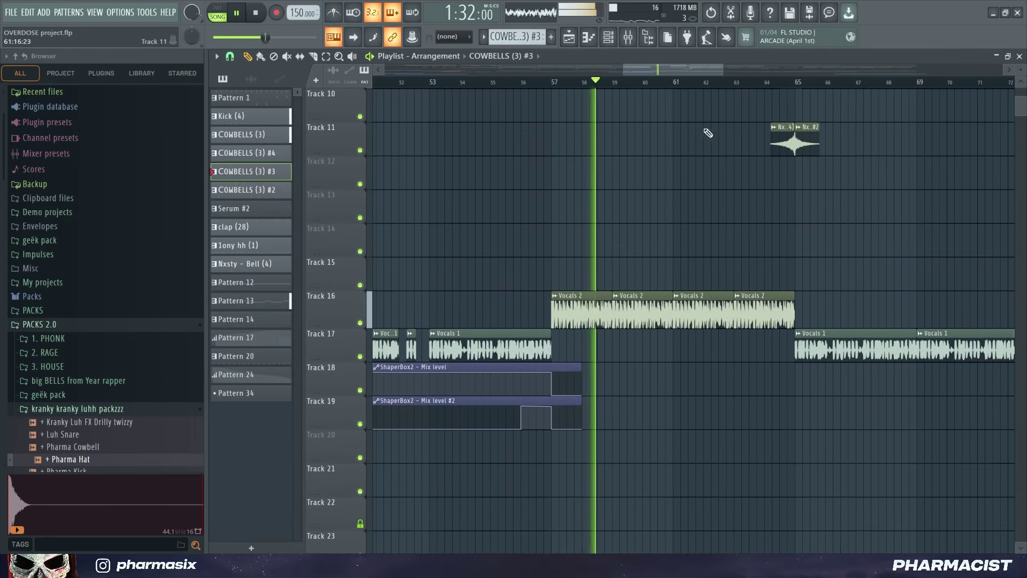
scroll(763, 145, "up", 5)
scroll(756, 137, "down", 1)
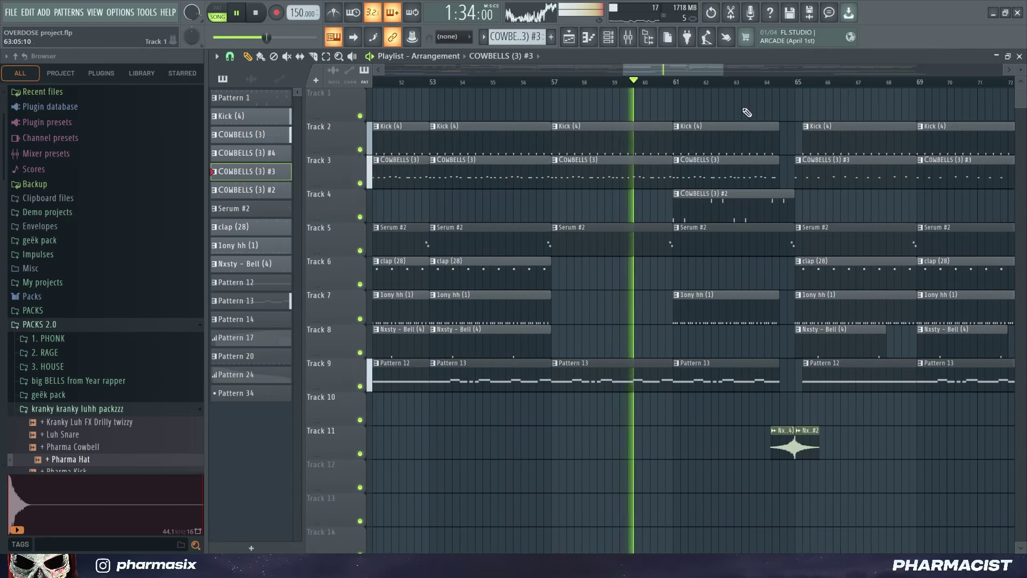
scroll(781, 135, "down", 6)
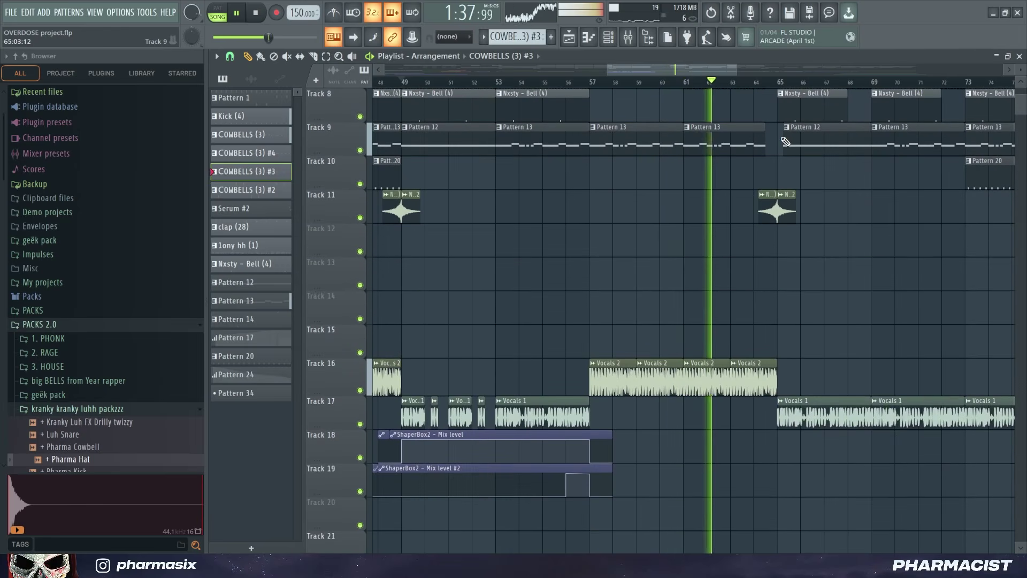
scroll(785, 141, "up", 6)
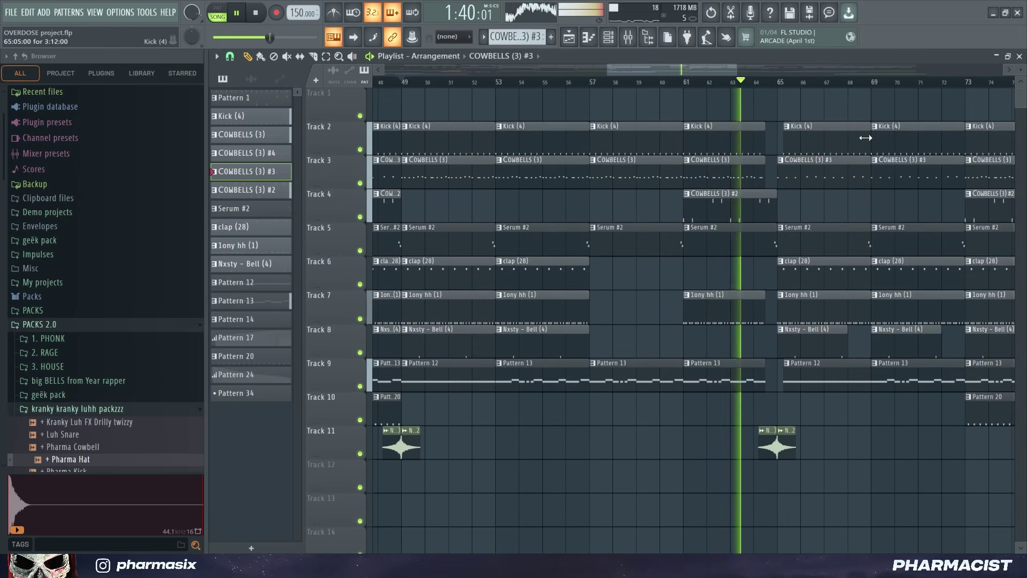
key("space")
- Highlight the second verse from bar 49 to 57 in the playlist, clear it, and highlight the section before bar 49
left_click_drag(689, 66, 662, 67)
left_click(603, 82)
left_click_drag(534, 85, 717, 91)
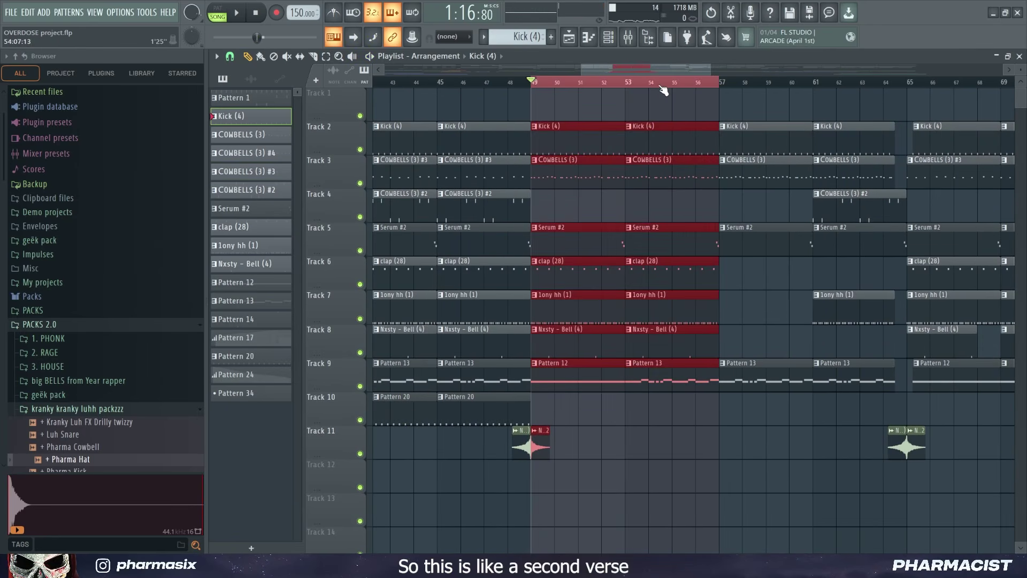
key("ctrl+d")
left_click_drag(532, 84, 383, 96)
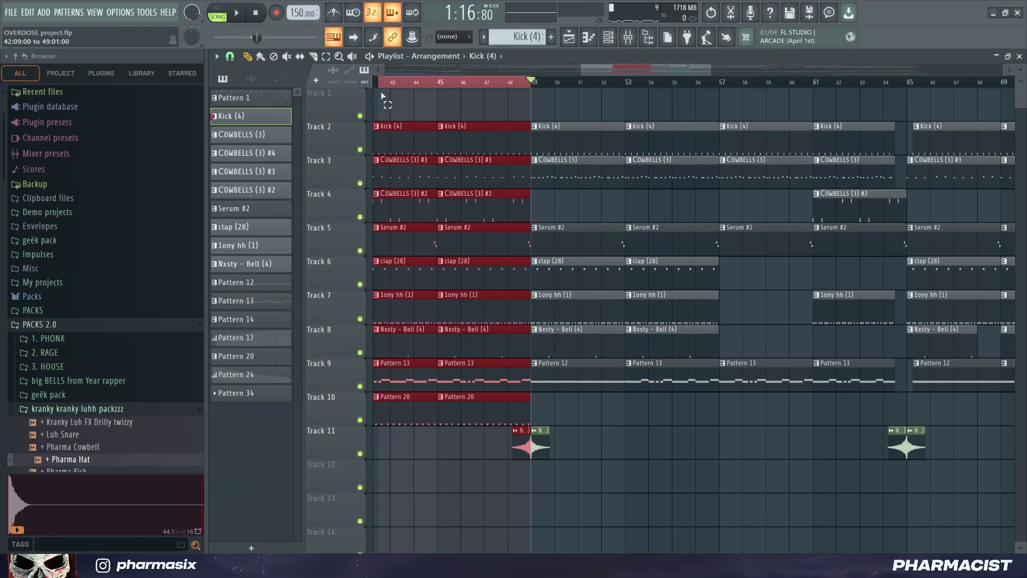
- Highlight the bridge from bar 57 to 65 in the playlist and clear the time selection
left_click_drag(535, 86, 909, 98)
key("ctrl+d")
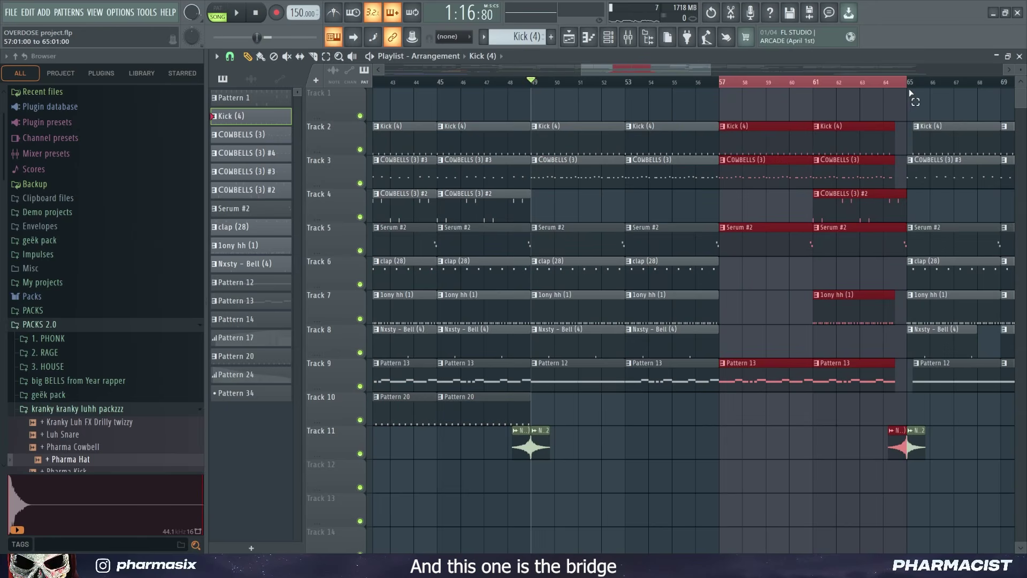
key("ctrl+d")
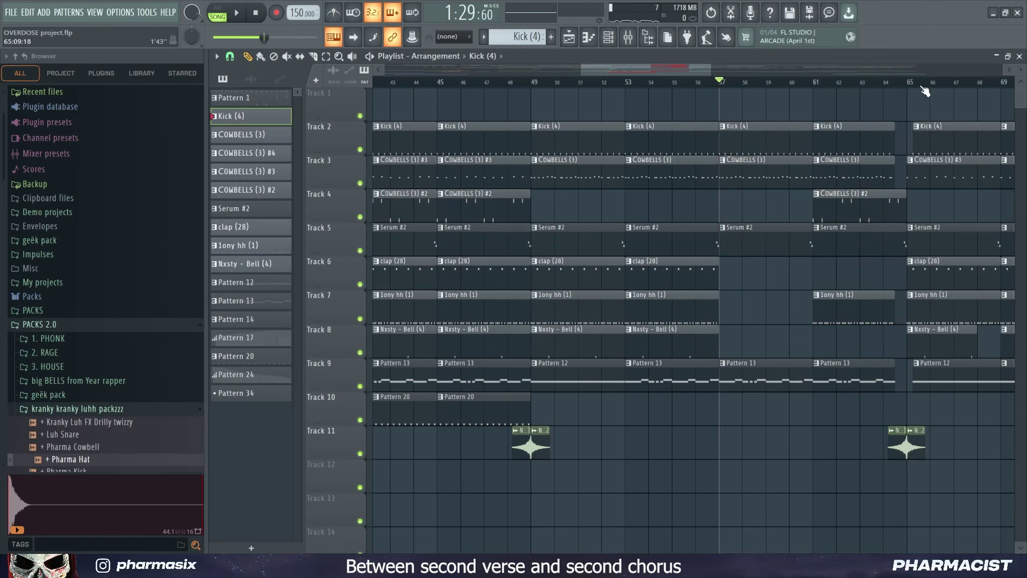
- Open ShaperBox2 on the Master channel and play from bar 56 to view its Time curve
left_click_drag(925, 91, 958, 87)
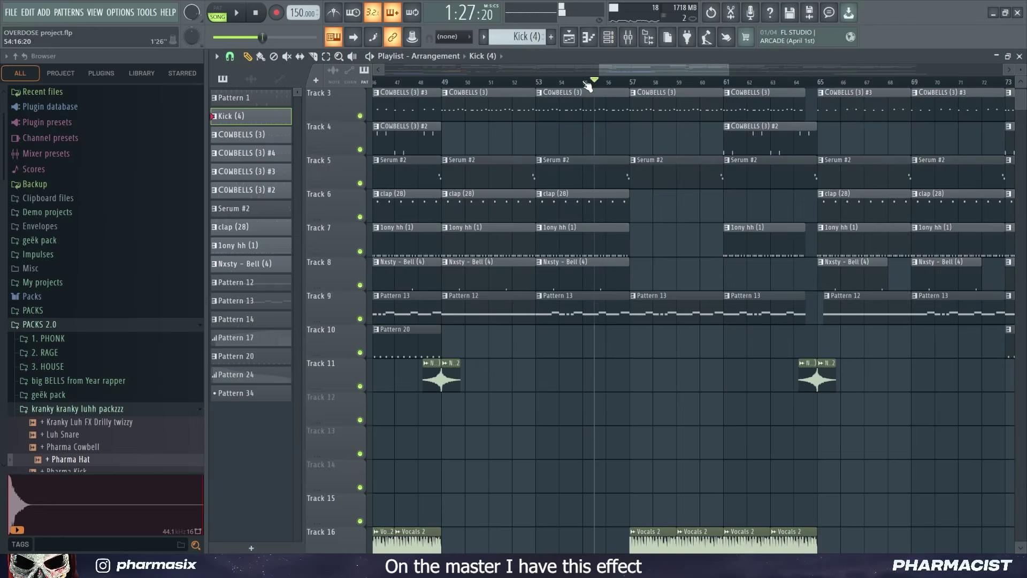
scroll(668, 316, "down", 4)
left_click(628, 37)
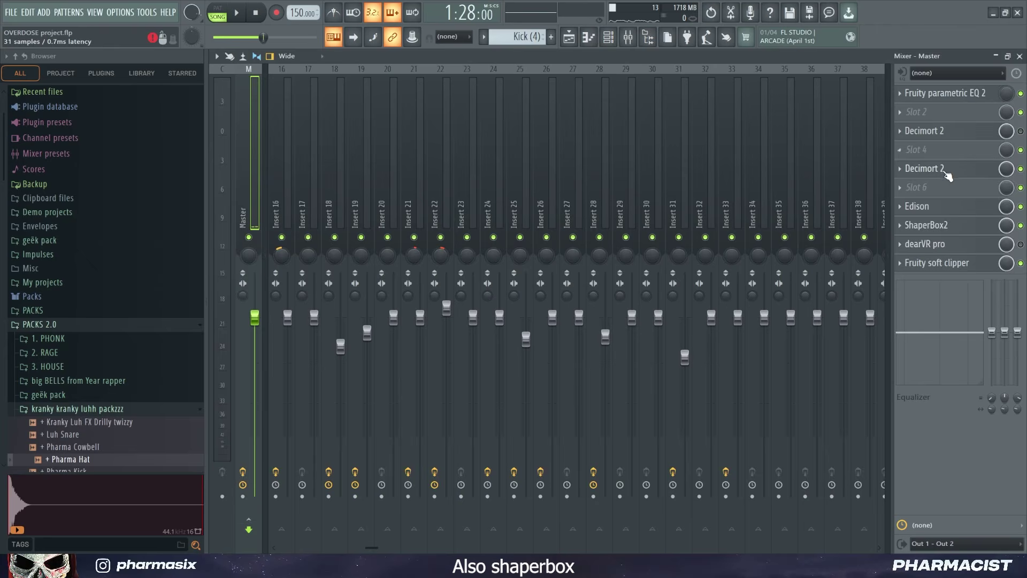
left_click(928, 225)
key("space")
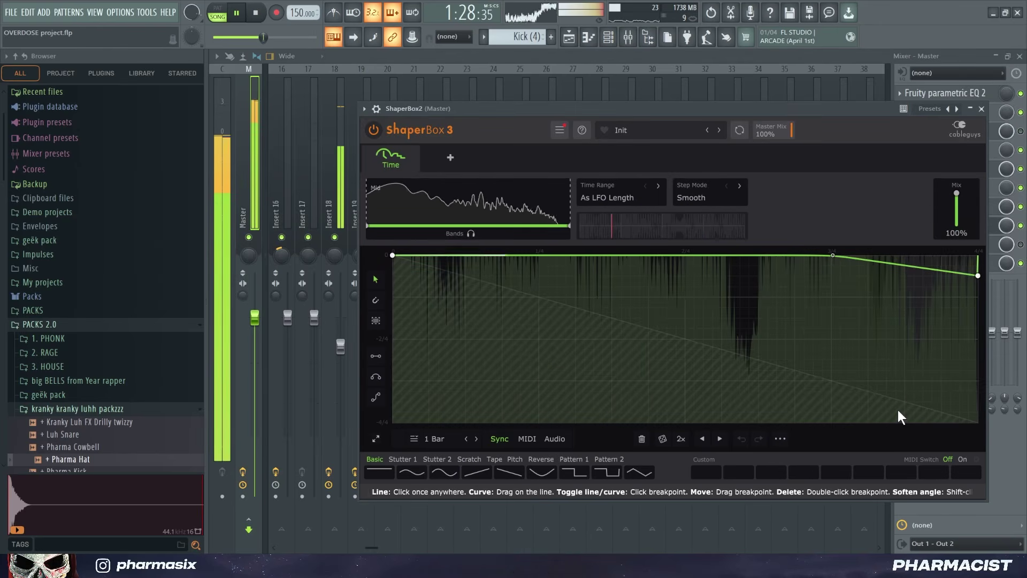
key("space")
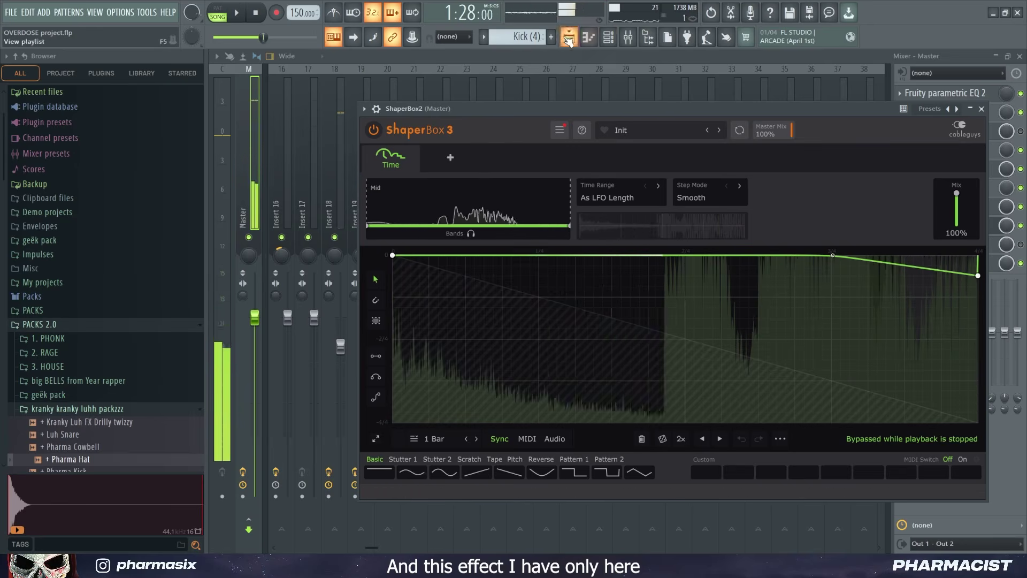
- Return to the playlist and play the transition at bar 56 with the ShaperBox2 - Mix level #2 automation clip in view
key("F5")
key("space")
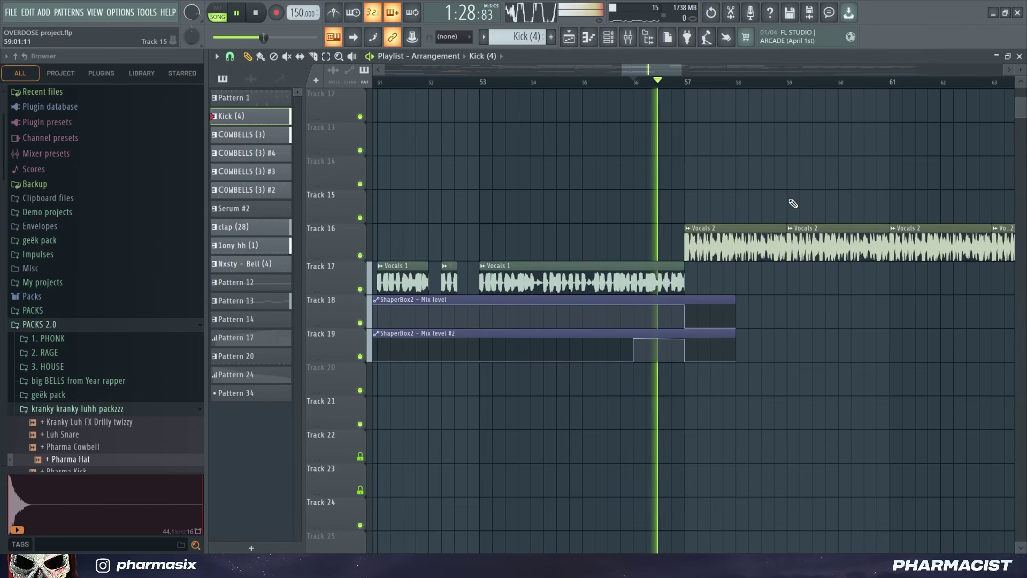
key("space")
scroll(637, 200, "up", 5)
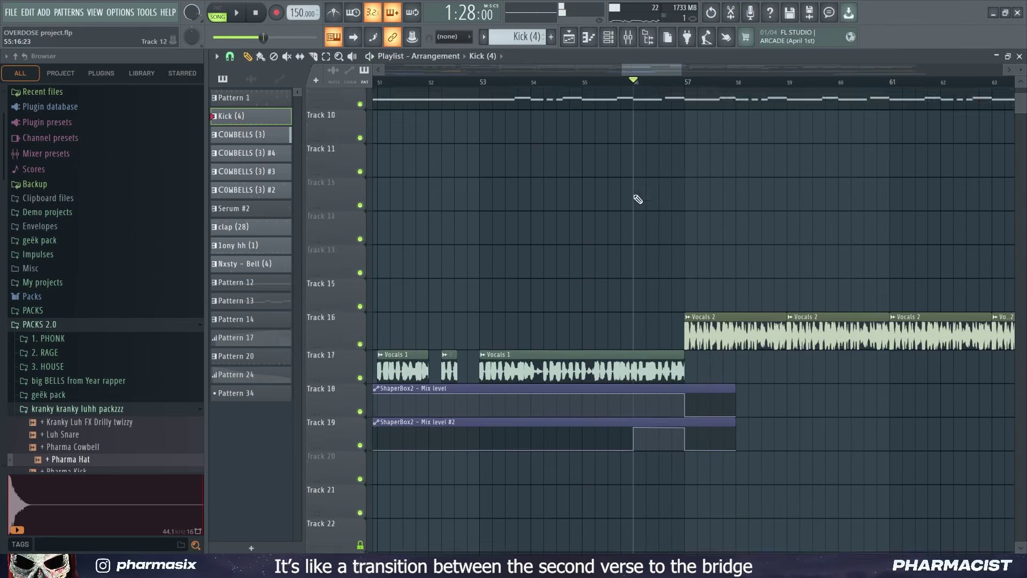
- Highlight the second chorus from bar 65 to 81 and play its opening
left_click_drag(671, 70, 677, 74)
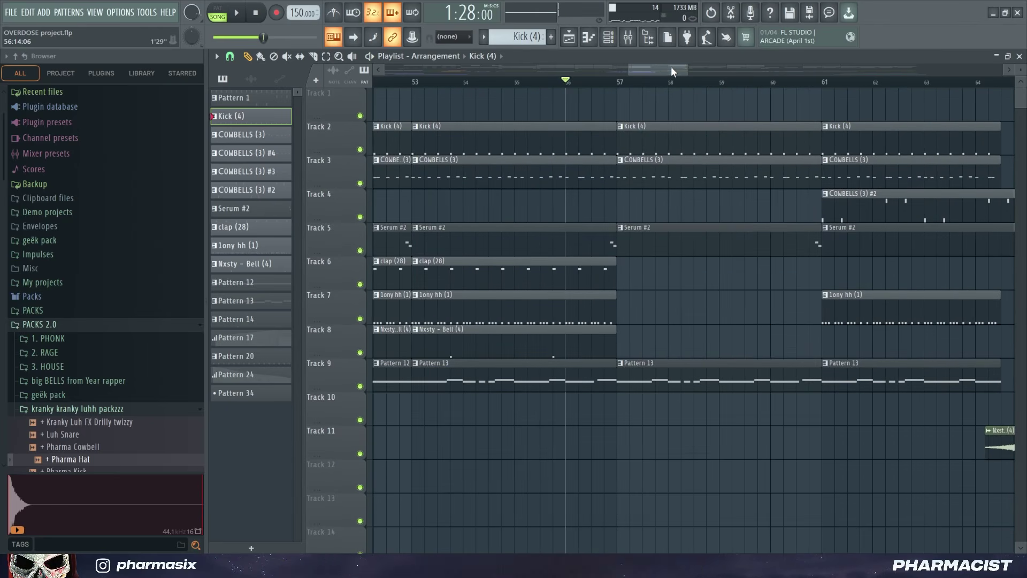
left_click_drag(668, 66, 673, 66)
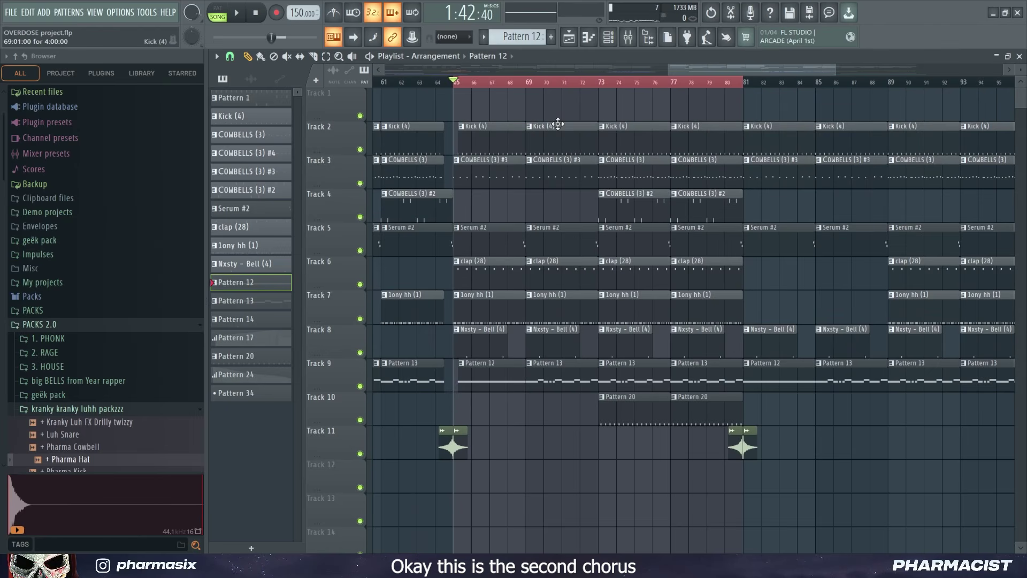
key("space")
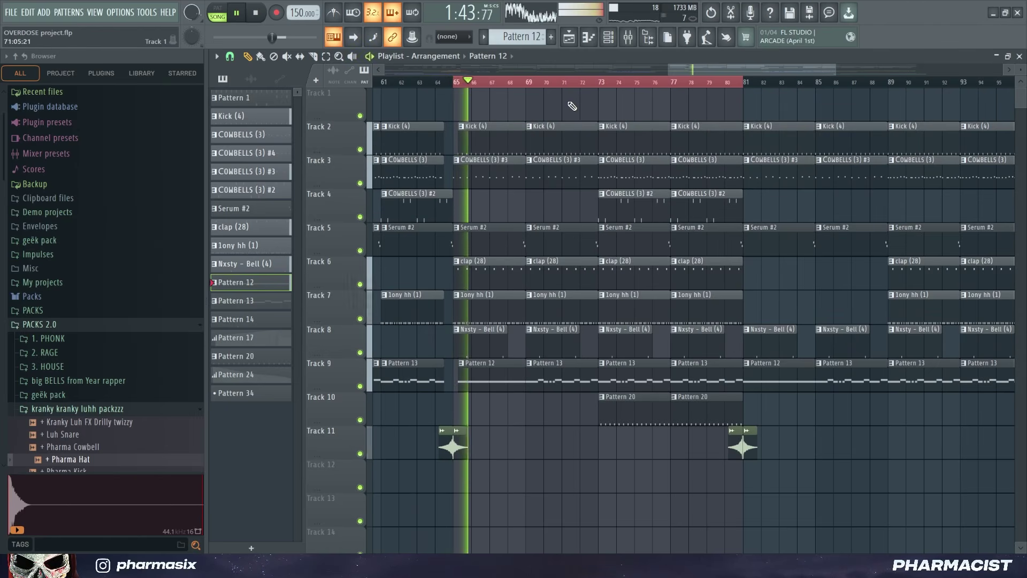
key("space")
- Highlight the first chorus from bar 33, examine its high-pitched and slow cowbell patterns, and clear the time selection
scroll(588, 85, "down", 5)
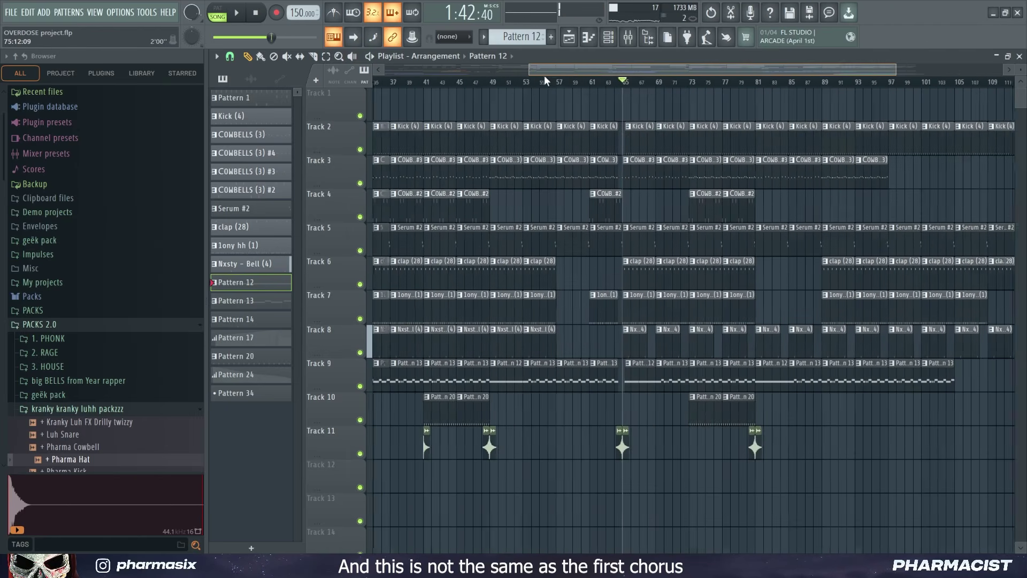
left_click_drag(463, 87, 582, 88)
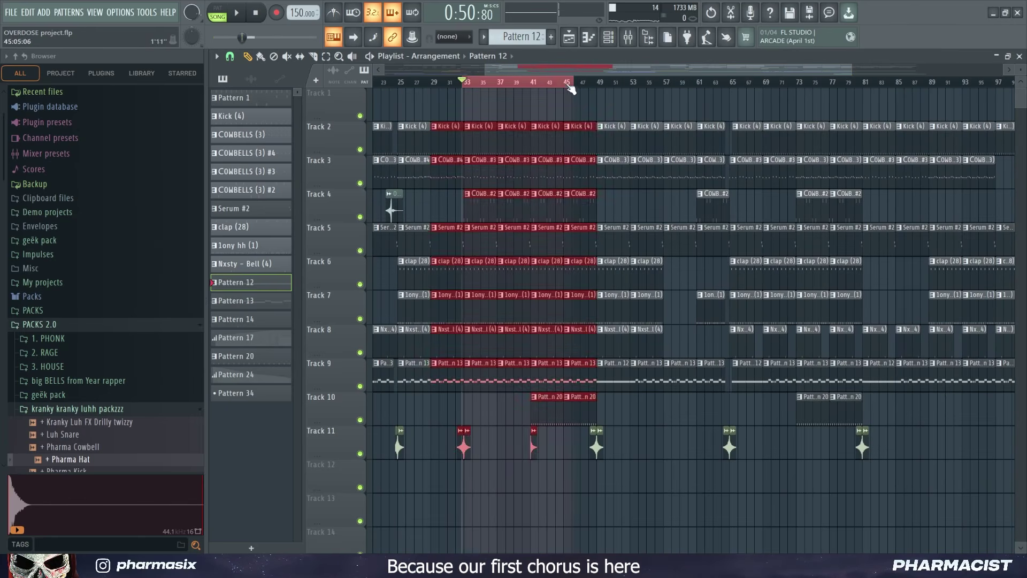
key("ctrl+d")
scroll(477, 87, "up", 5)
left_click_drag(464, 87, 725, 86)
key("ctrl+d")
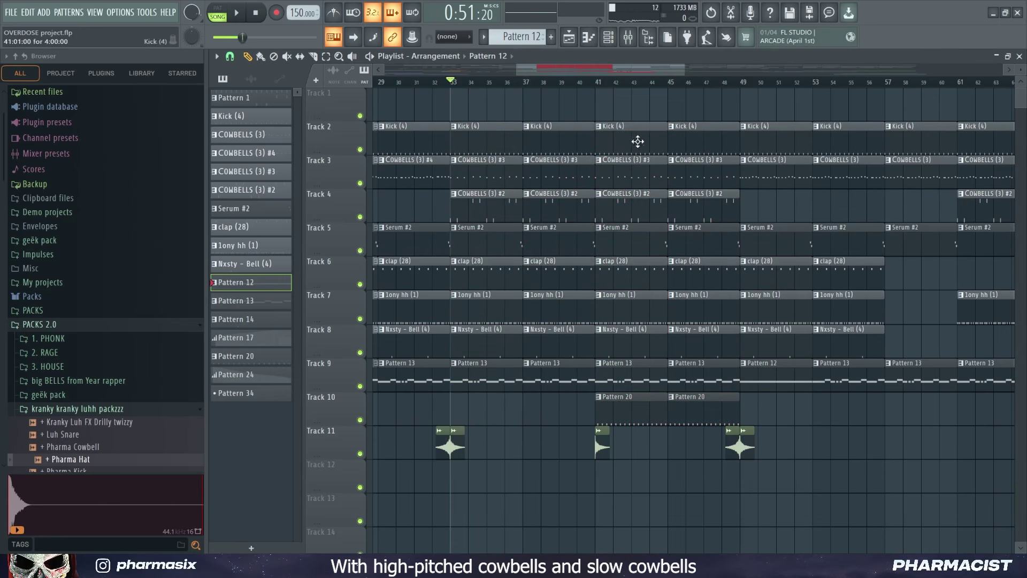
- Compare the first chorus with the second, examining the slow cowbells at bar 65 and the faster COWBELLS (3) patterns at bar 73
scroll(611, 75, "down", 3)
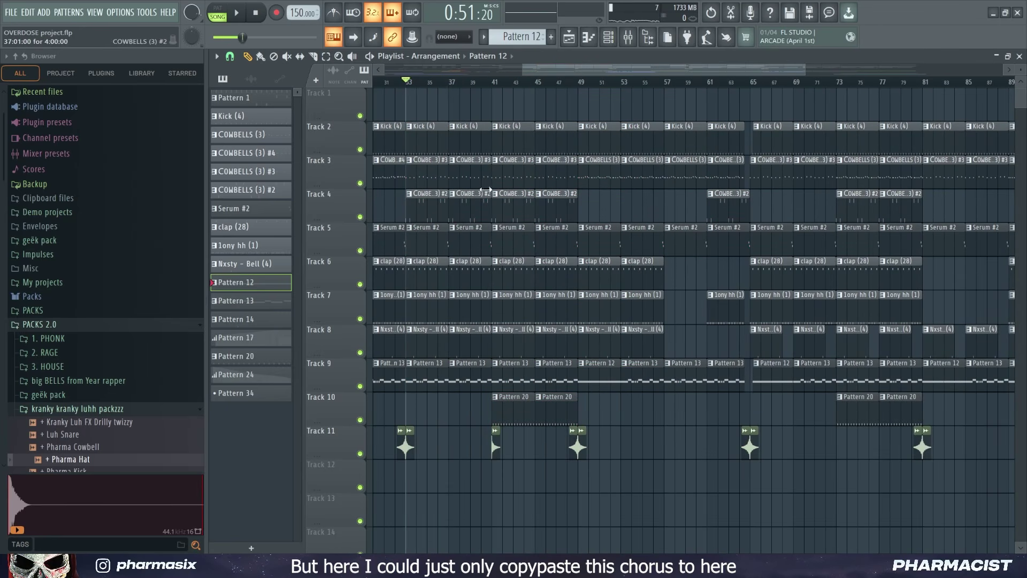
scroll(729, 84, "up", 4)
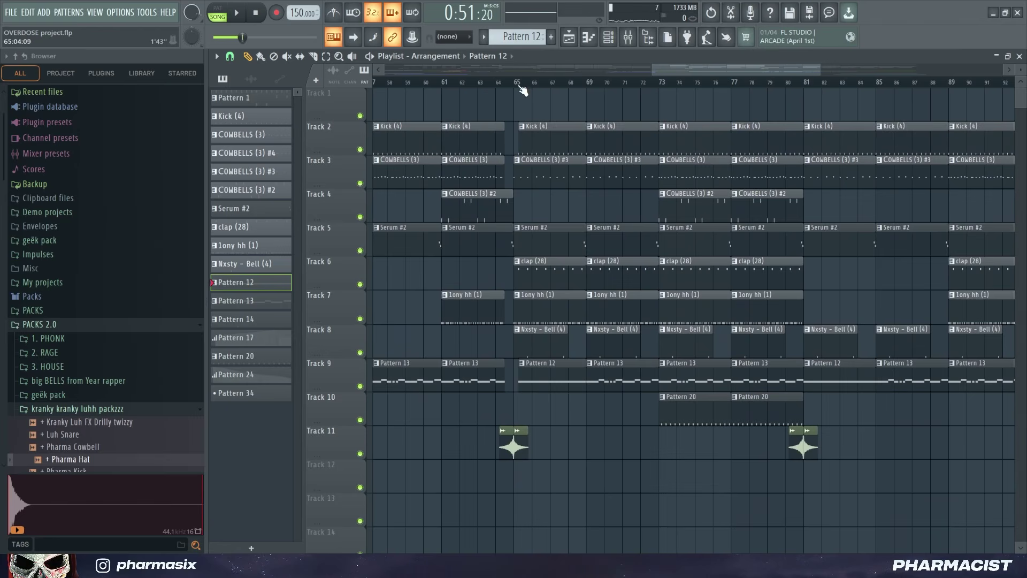
scroll(521, 89, "up", 3)
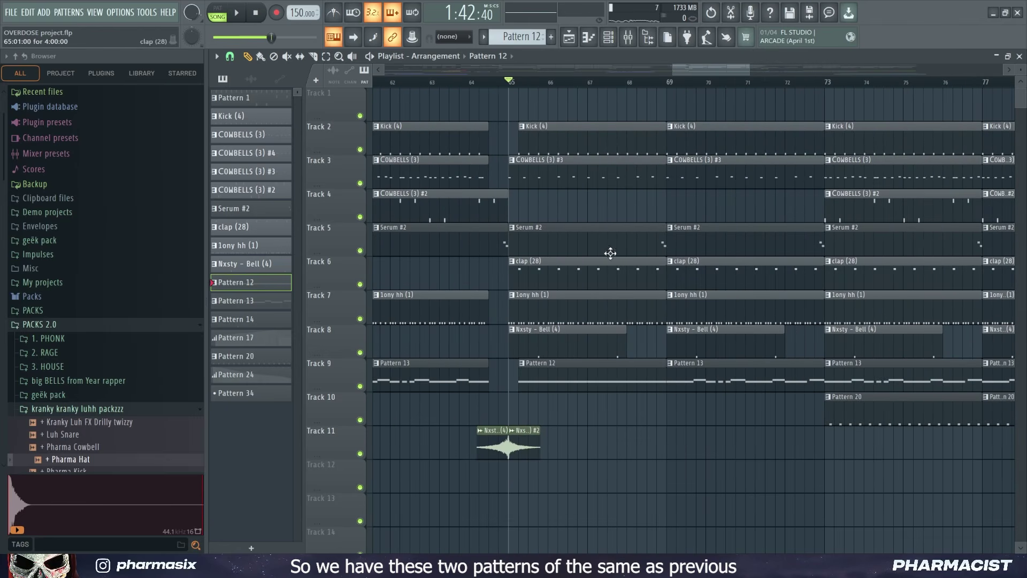
scroll(656, 81, "down", 3)
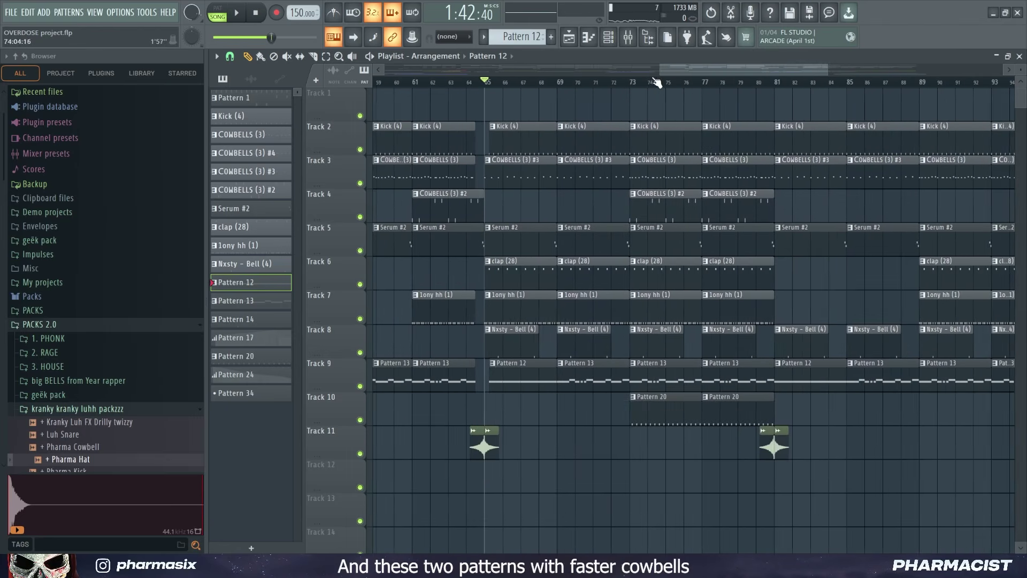
scroll(635, 86, "up", 4)
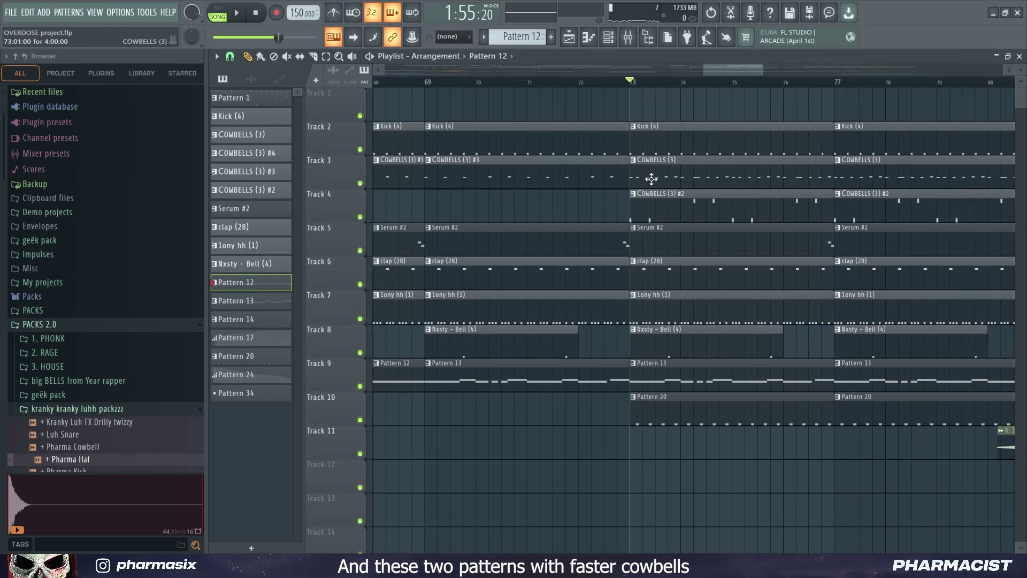
scroll(670, 177, "down", 3)
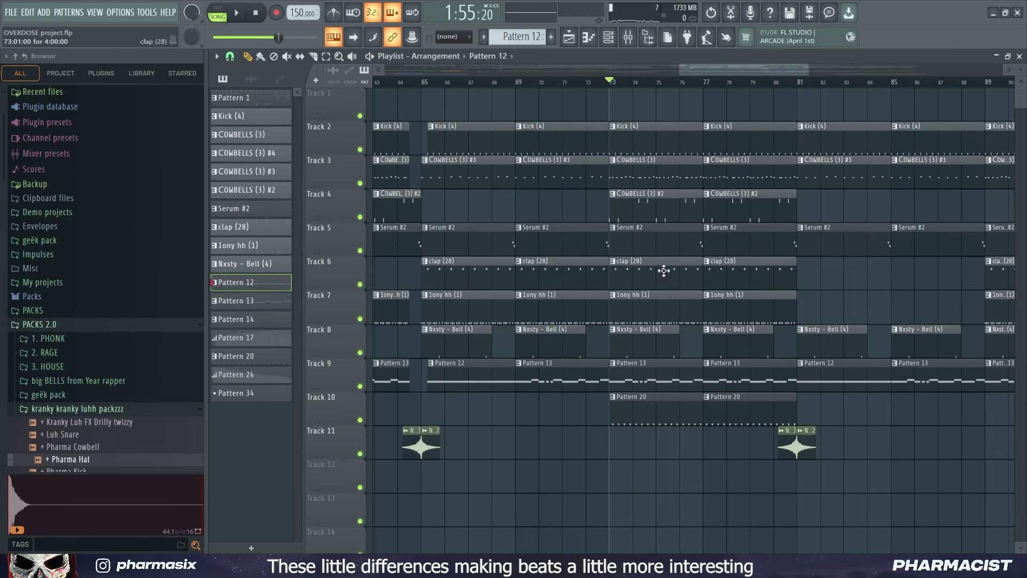
scroll(717, 81, "up", 1)
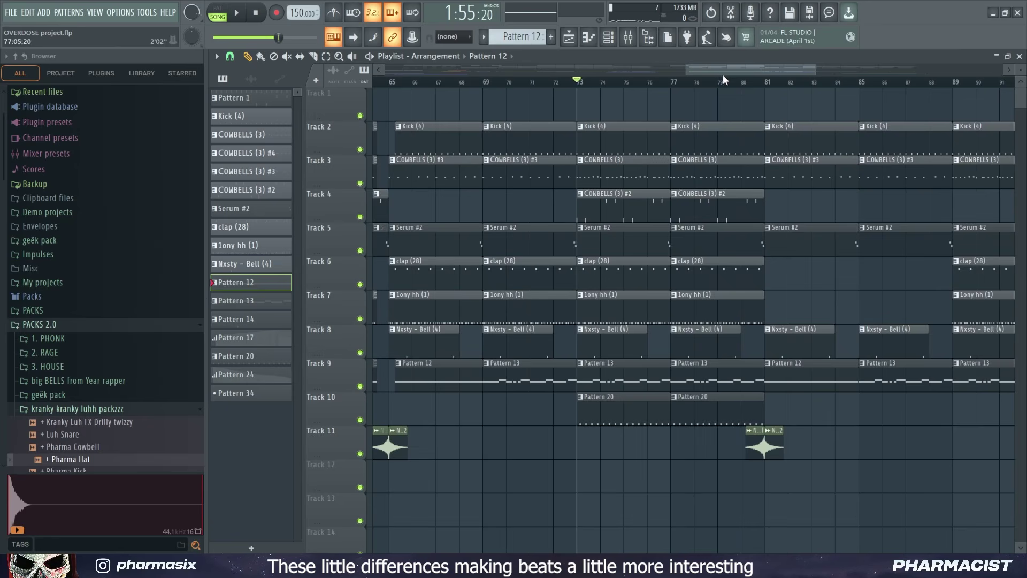
- Play the song from bar 81, review its instrument, vocal and ShaperBox2 automation clips, and stop playback
left_click(745, 86)
key("space")
left_click_drag(748, 68, 789, 66)
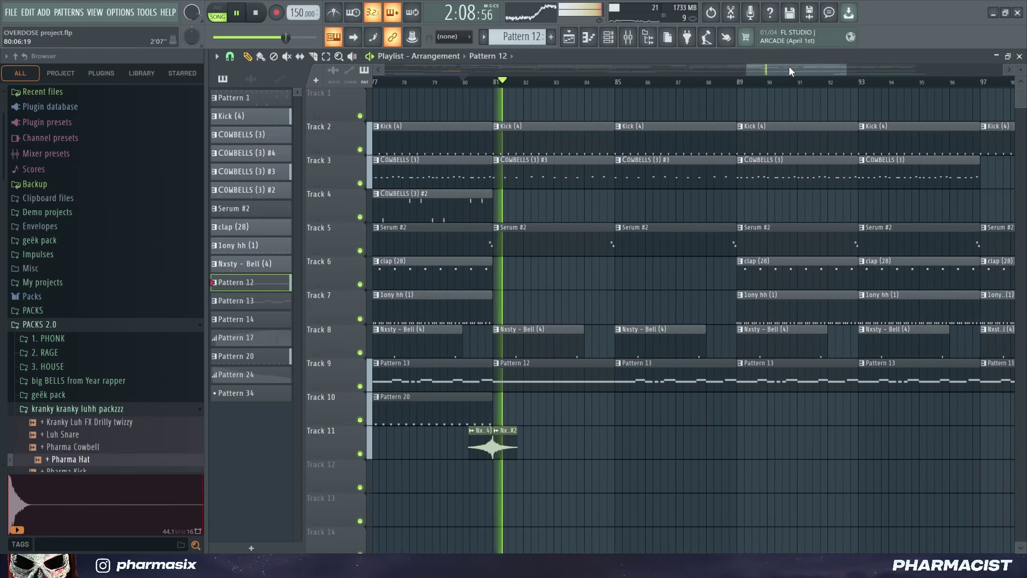
scroll(779, 85, "up", 1)
scroll(779, 85, "down", 2)
scroll(678, 153, "down", 3)
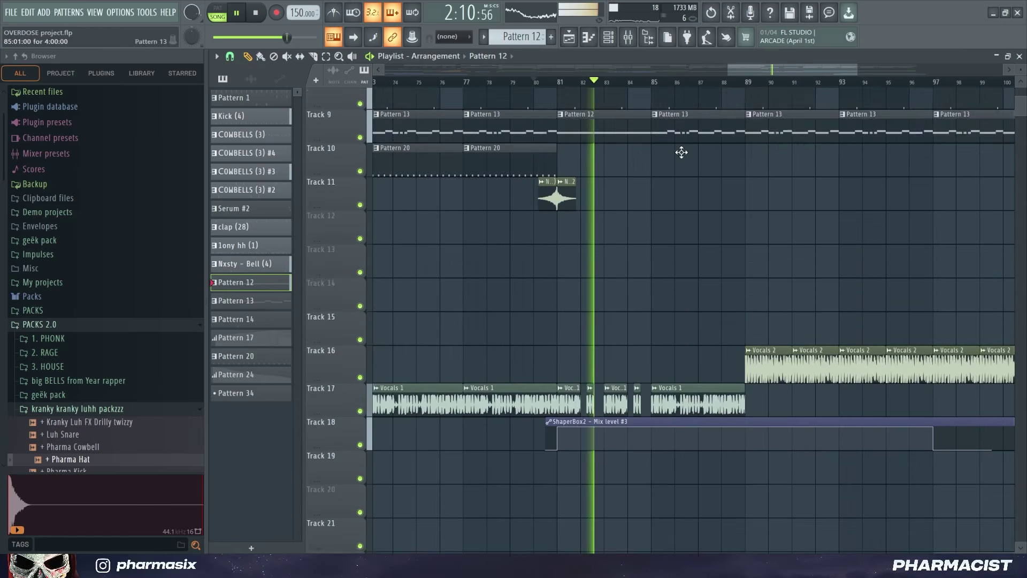
key("space")
- Solo the Vocals 1 clips on Track 17 and enable Track 18 with the ShaperBox2 - Mix level #3 automation
right_click(360, 356)
scroll(560, 88, "up", 4)
left_click(360, 391)
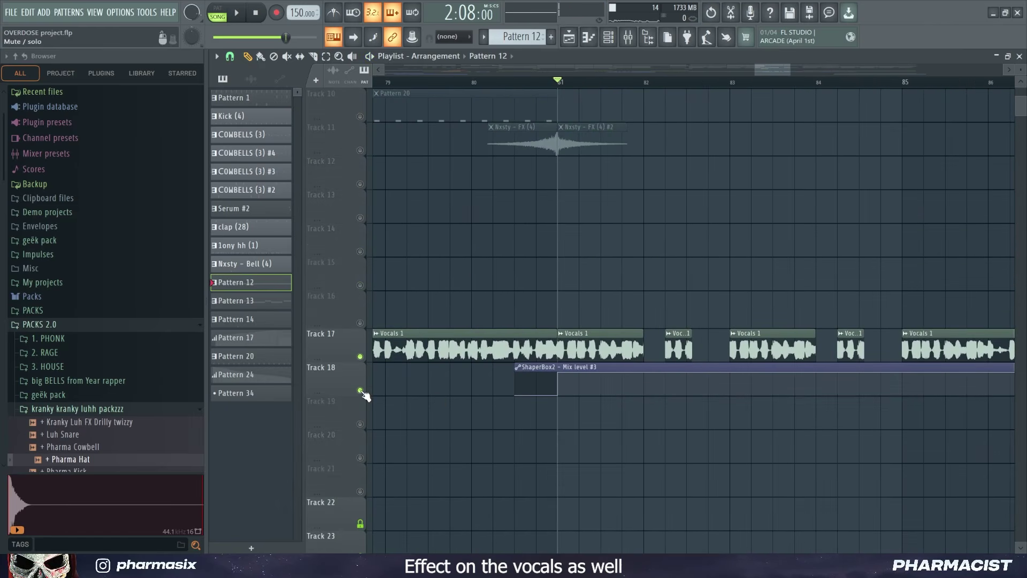
- Play the soloed vocals while inspecting the ShaperBox2 effect on mixer Insert 22, and stop playback
left_click(627, 41)
key("space")
left_click(450, 166)
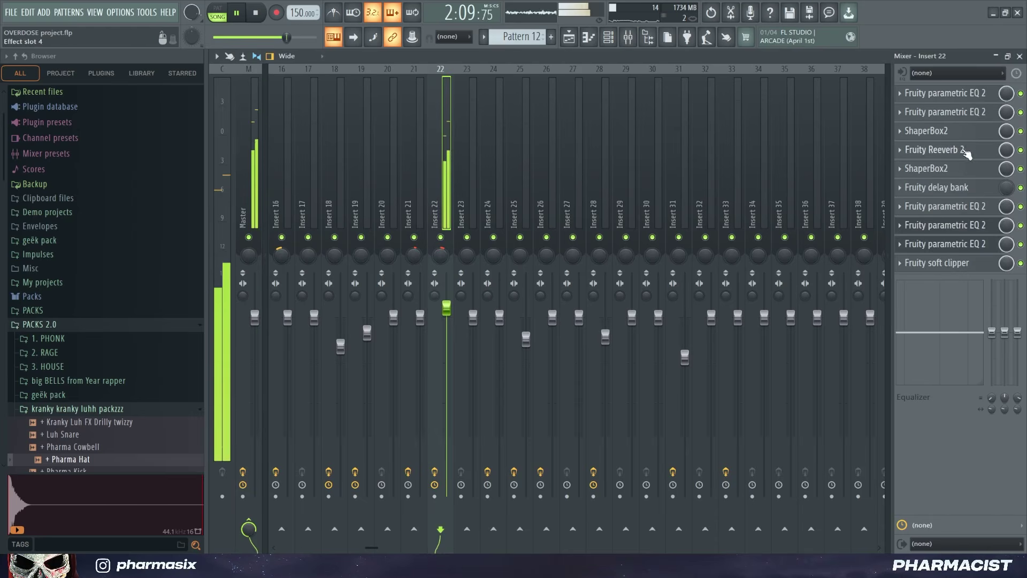
left_click(927, 168)
key("space")
key("space")
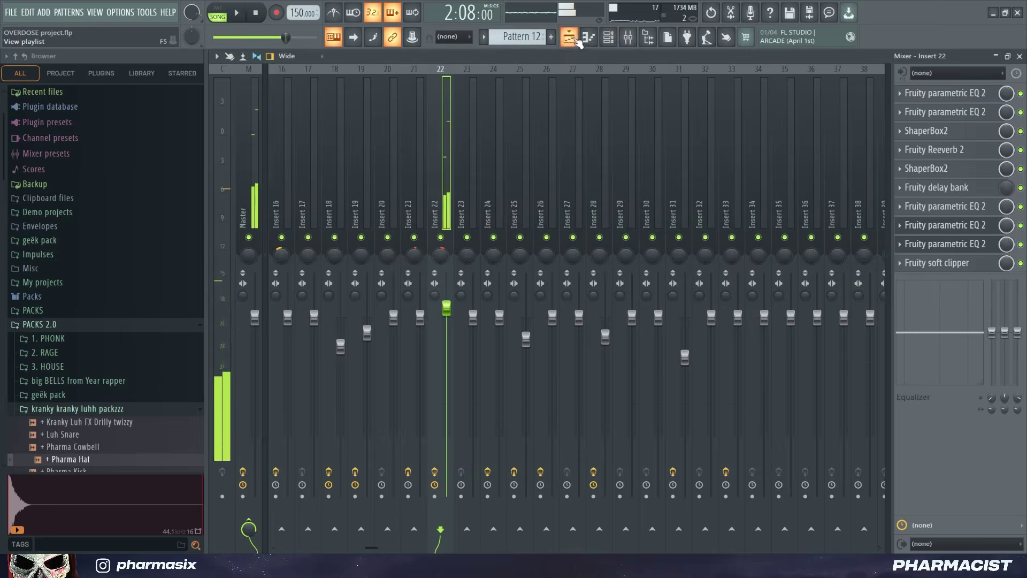
- Play the full arrangement from bar 81, review the instrument, vocal and automation clips up to bar 105, and stop playback
key("F5")
scroll(728, 228, "up", 10)
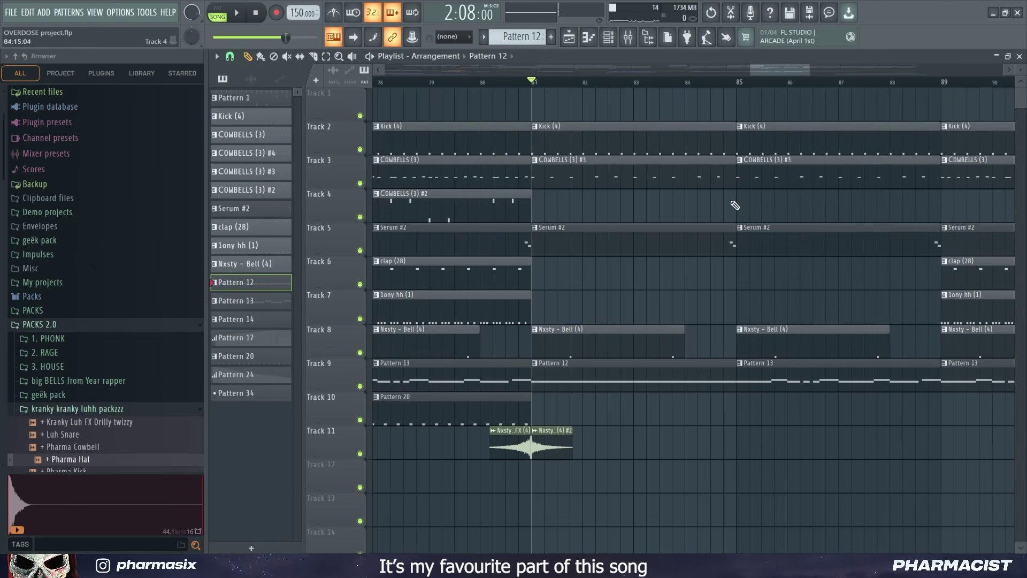
key("space")
left_click(795, 70)
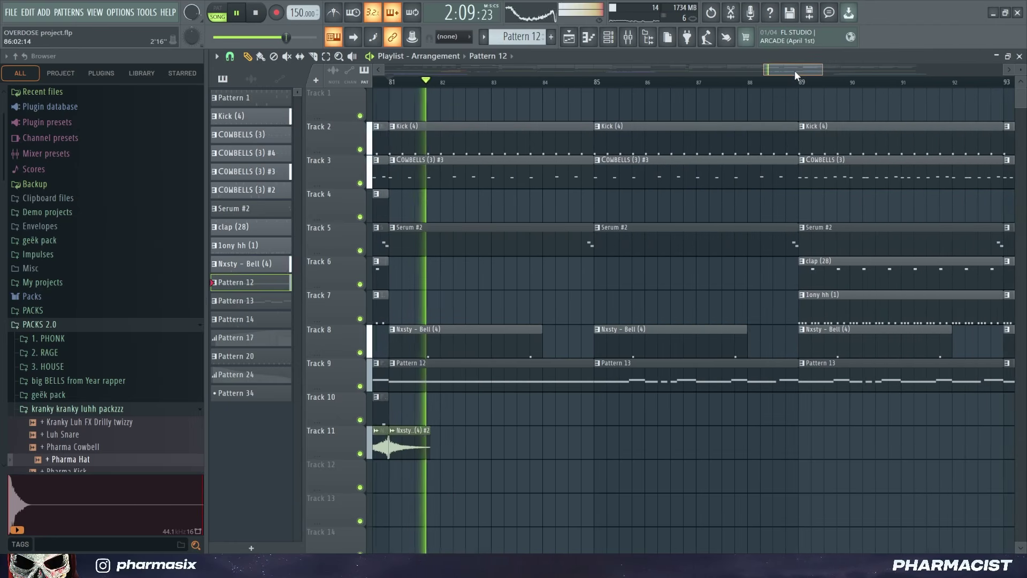
left_click_drag(795, 71, 793, 69)
scroll(839, 171, "down", 8)
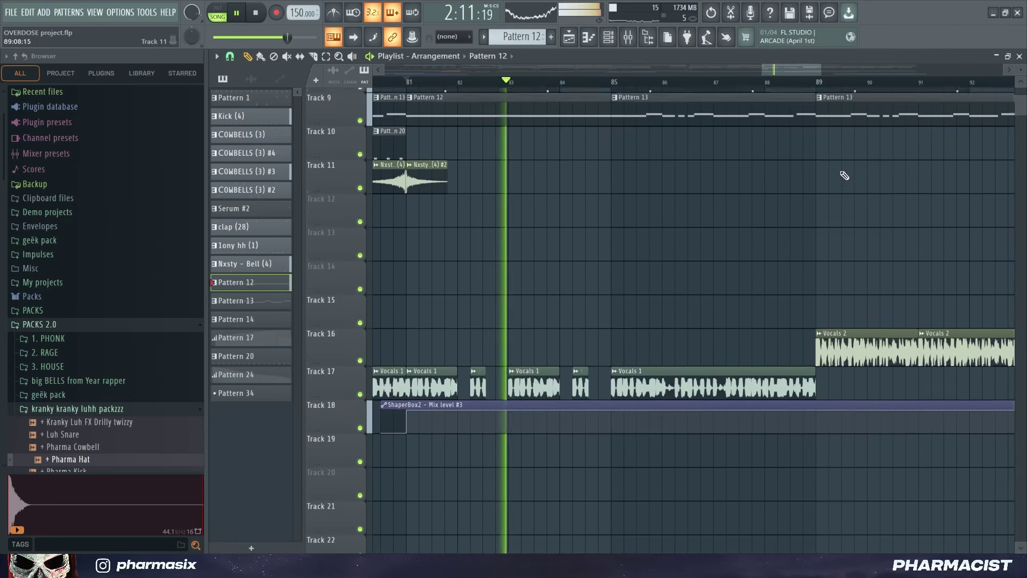
scroll(841, 177, "up", 8)
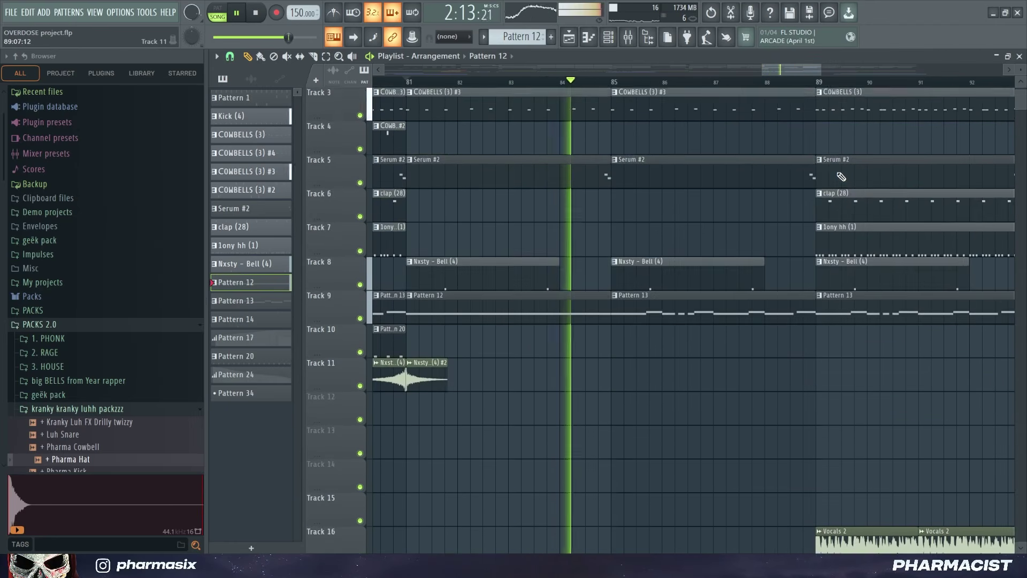
scroll(804, 71, "down", 3)
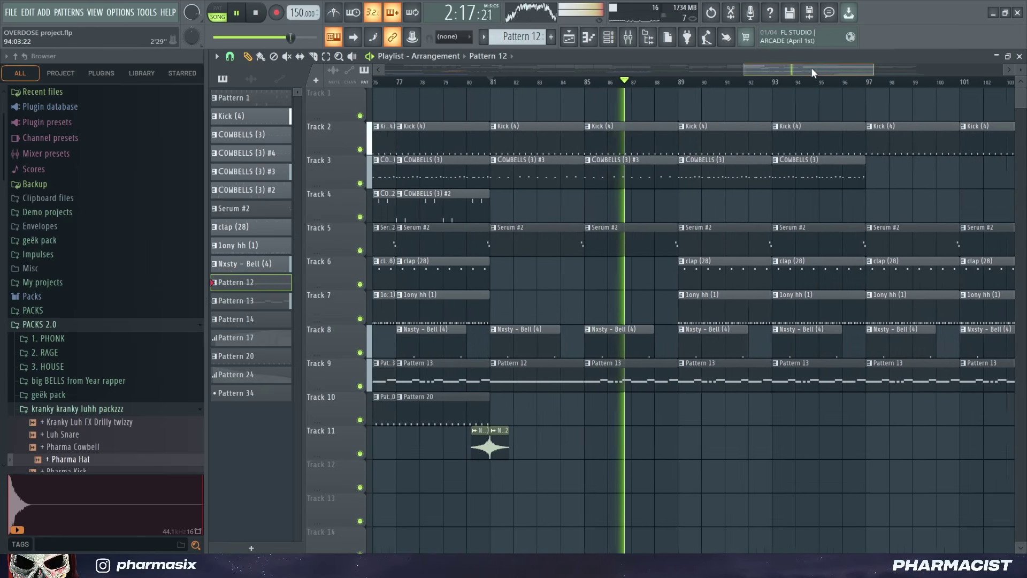
scroll(807, 142, "down", 4)
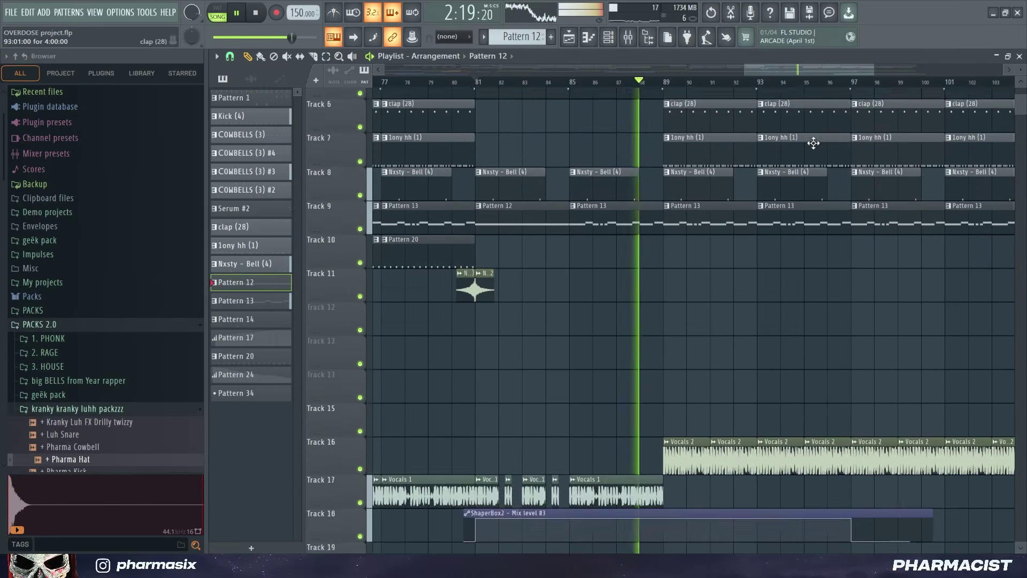
scroll(814, 160, "up", 4)
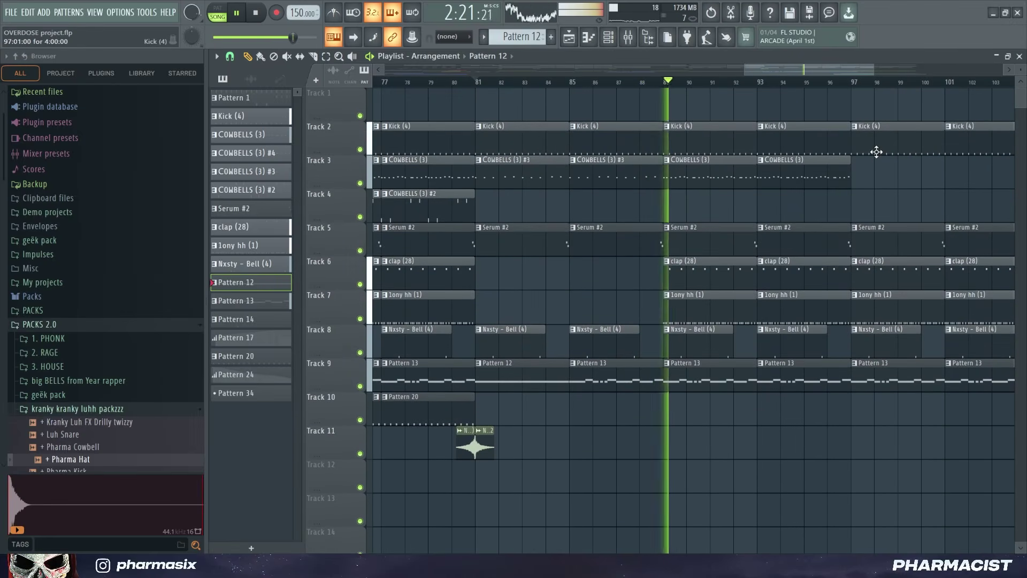
key("space")
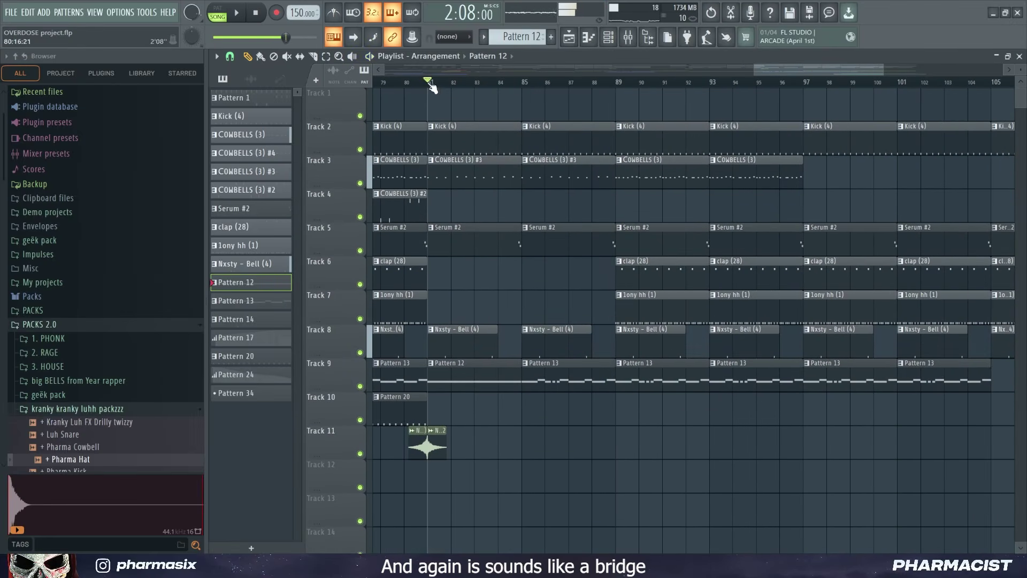
- Highlight the bridge from bar 81 to bar 89 and examine the following section as the outro of the beat
left_click_drag(432, 86, 617, 86)
left_click(608, 92)
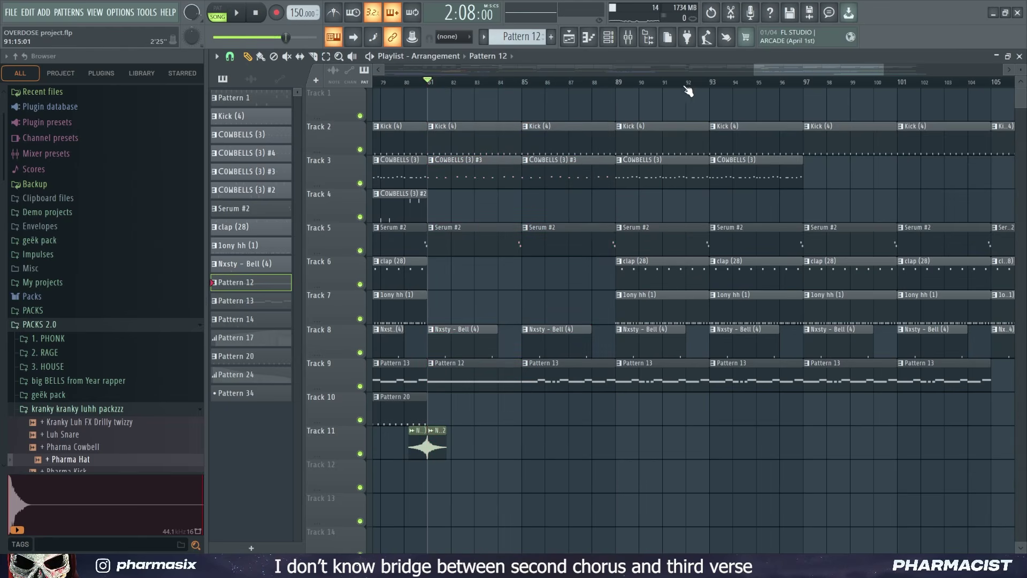
left_click_drag(431, 88, 943, 94)
left_click(944, 97)
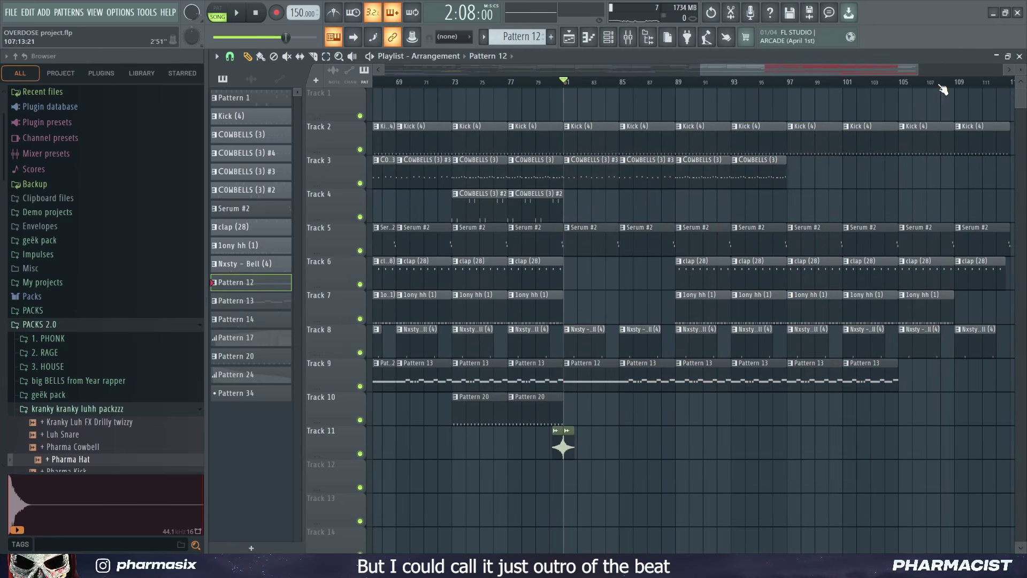
mouse_move(677, 86)
left_mouse_down()
mouse_move(797, 85)
mouse_move(737, 86)
mouse_move(817, 71)
left_mouse_up()
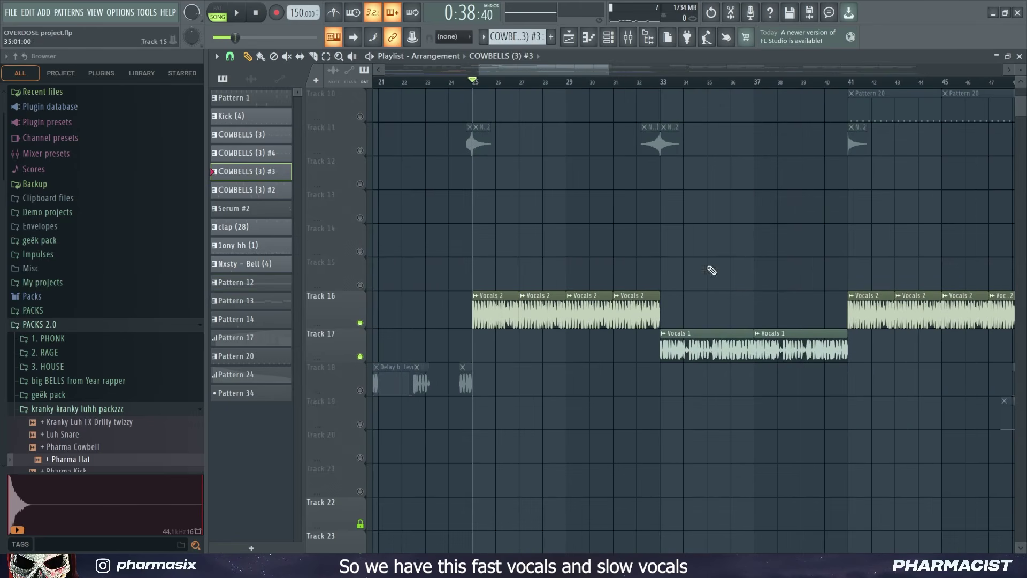
- Play the fast Vocals 2 clips from bar 25 and the slow Vocals 1 clips from bar 33 to compare them
key("space")
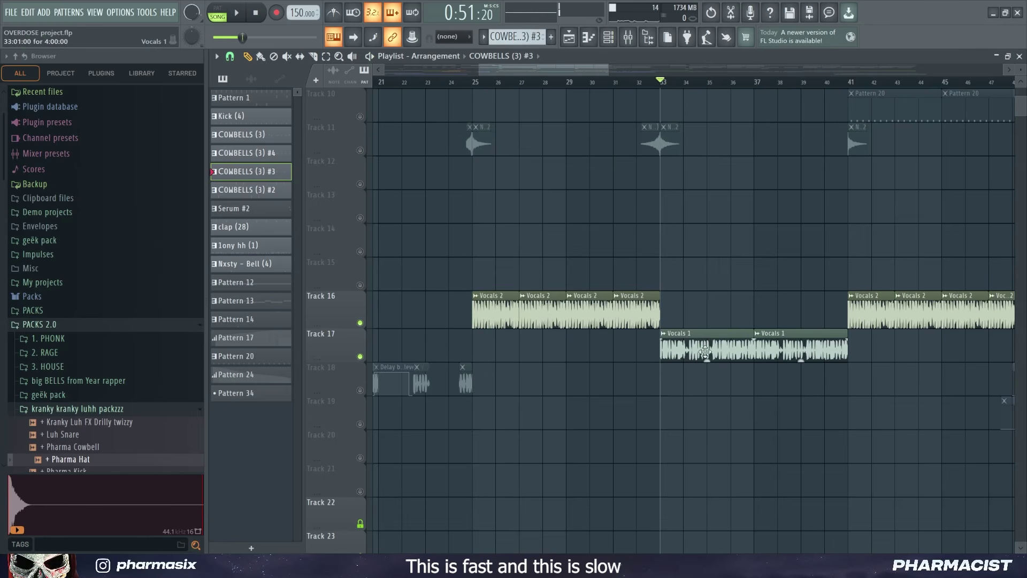
key("space")
scroll(612, 90, "down", 4)
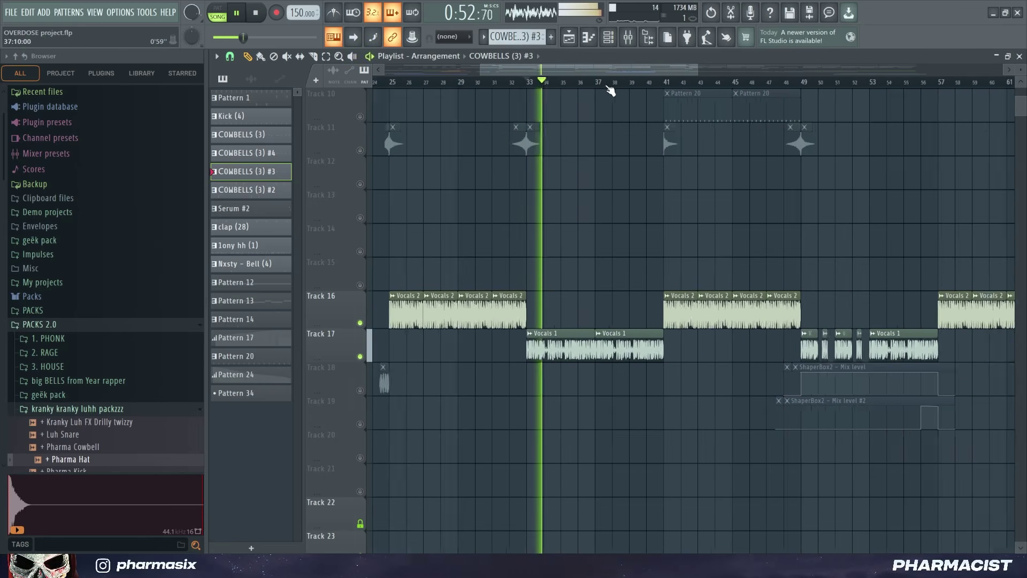
key("space")
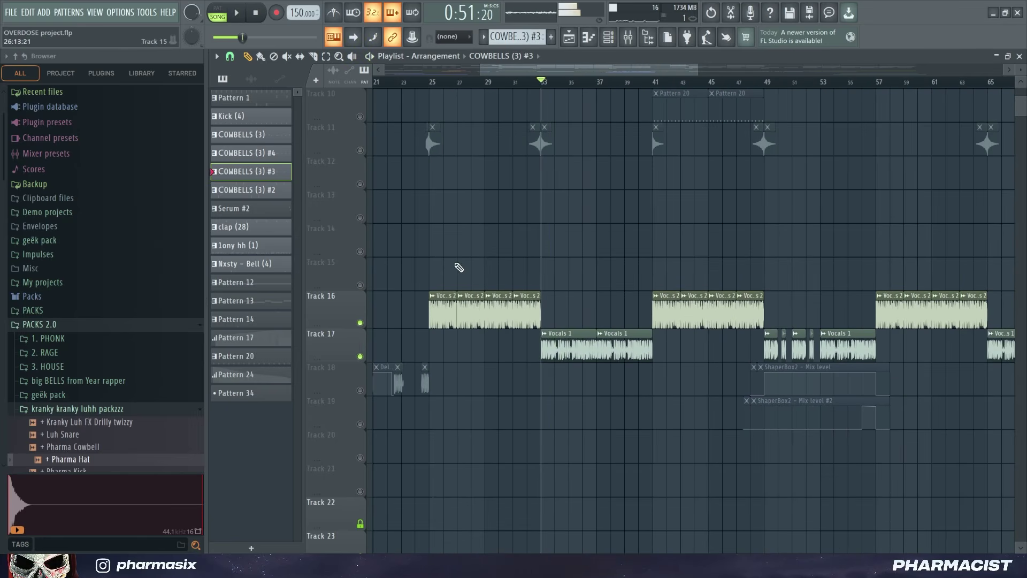
- Enable the cowbell clips on Track 3 and Track 4 and compare them with the vocals on Tracks 16 and 17
scroll(442, 239, "up", 5)
left_click(361, 184)
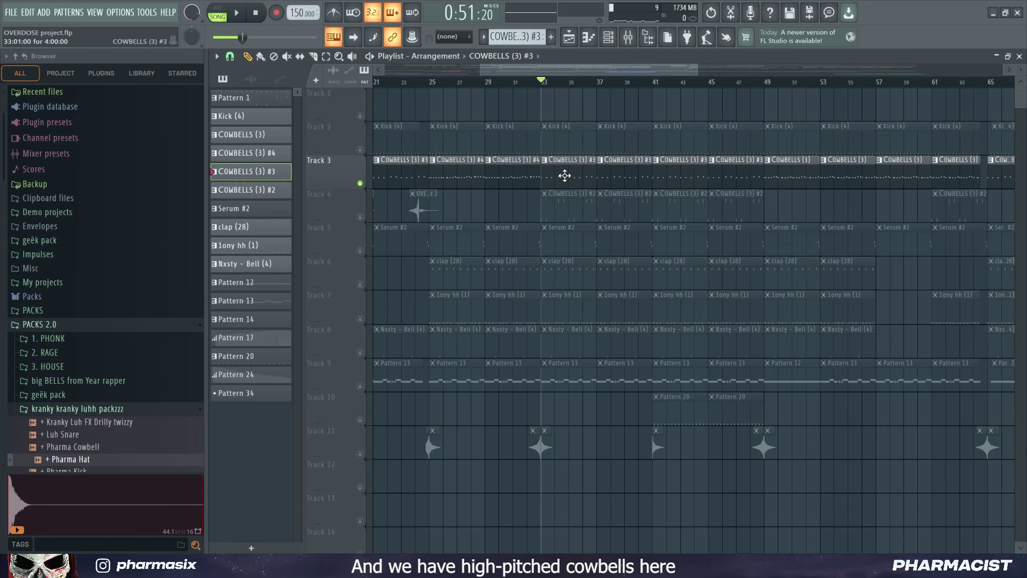
left_click(360, 217)
scroll(557, 83, "down", 4)
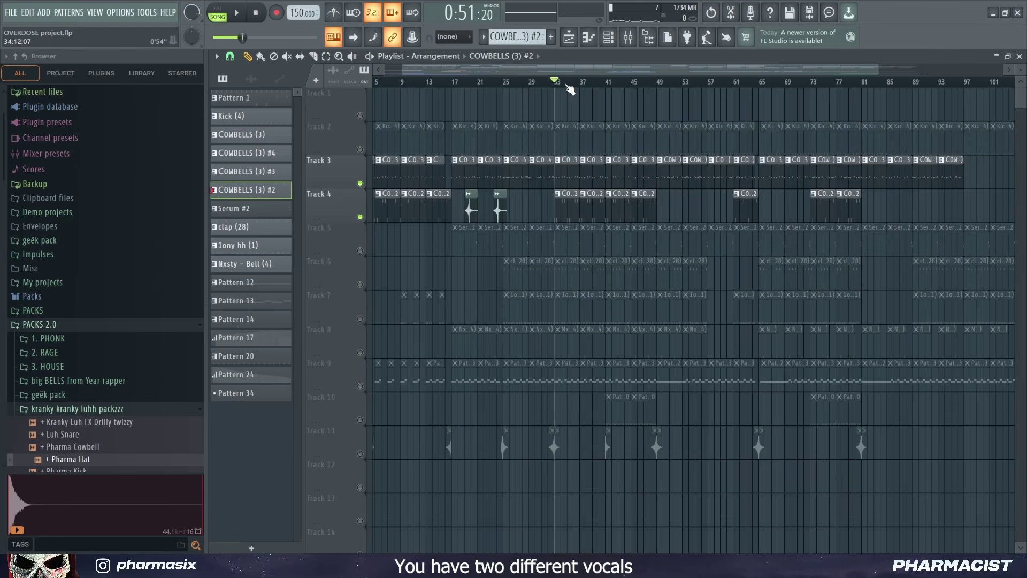
scroll(802, 245, "down", 5)
scroll(642, 348, "up", 4)
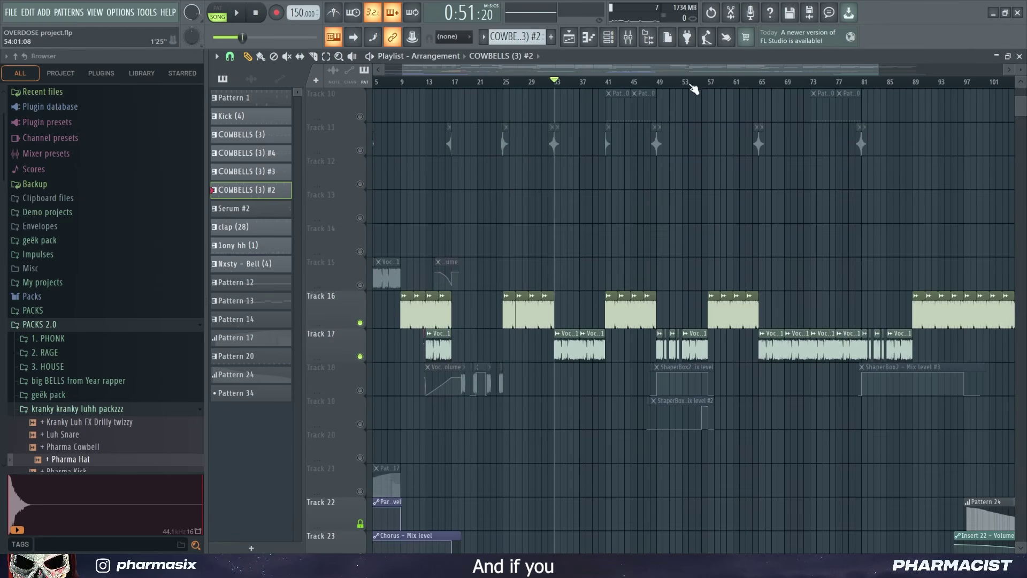
- Enable Track 18 with the ShaperBox2 - Mix level automation and play the chopped vocals from bar 49
scroll(530, 440, "left", 2)
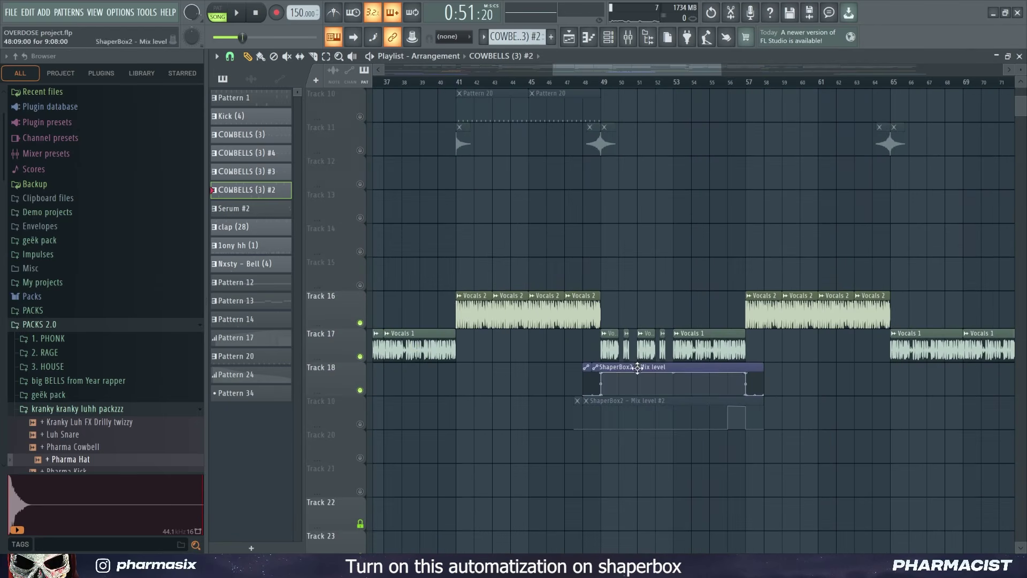
scroll(605, 83, "up", 3)
left_click(604, 83)
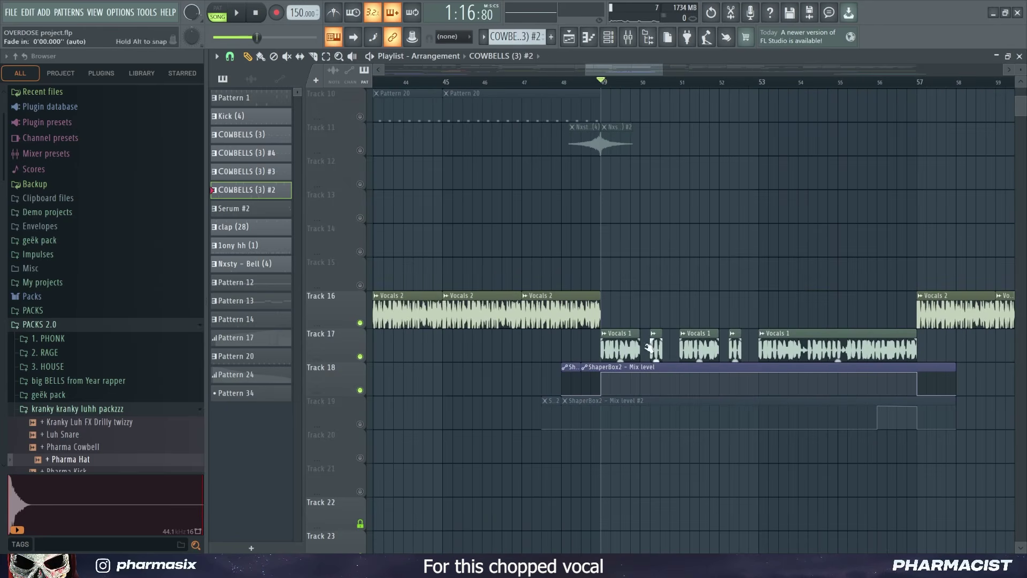
scroll(573, 70, "right", 2)
key("space")
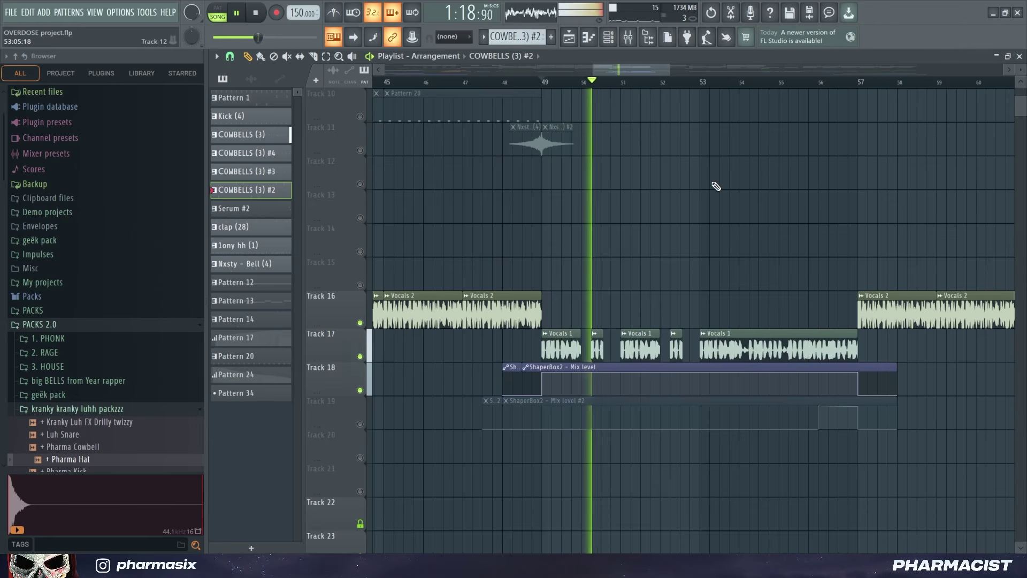
key("space")
- Examine the three cowbell patterns on Tracks 3 and 4 against the vocal types across the arrangement
scroll(639, 188, "up", 3)
scroll(423, 169, "up", 2)
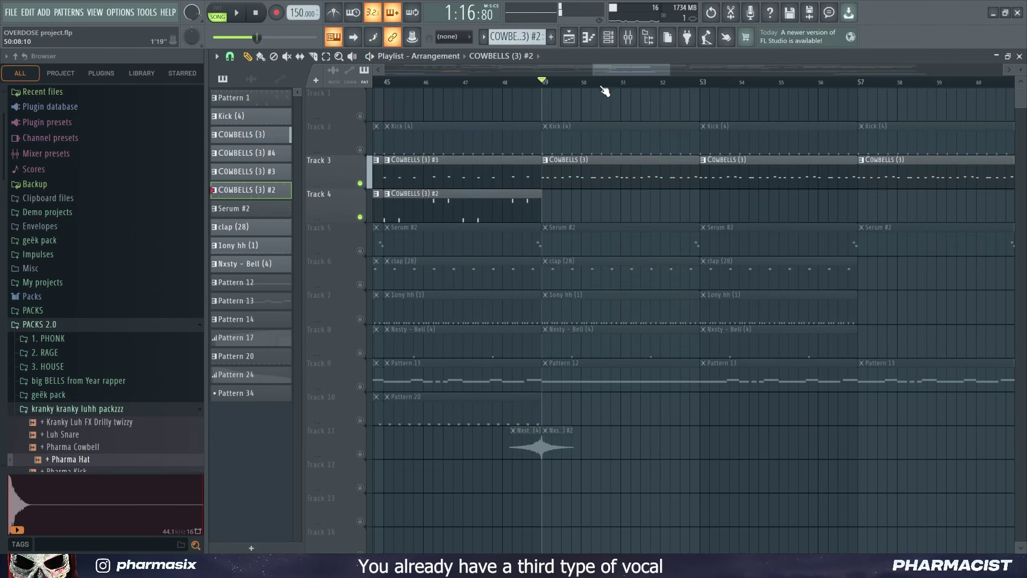
scroll(604, 93, "down", 2)
scroll(610, 91, "down", 4)
scroll(633, 84, "down", 2)
scroll(633, 84, "down", 1)
scroll(711, 187, "up", 6)
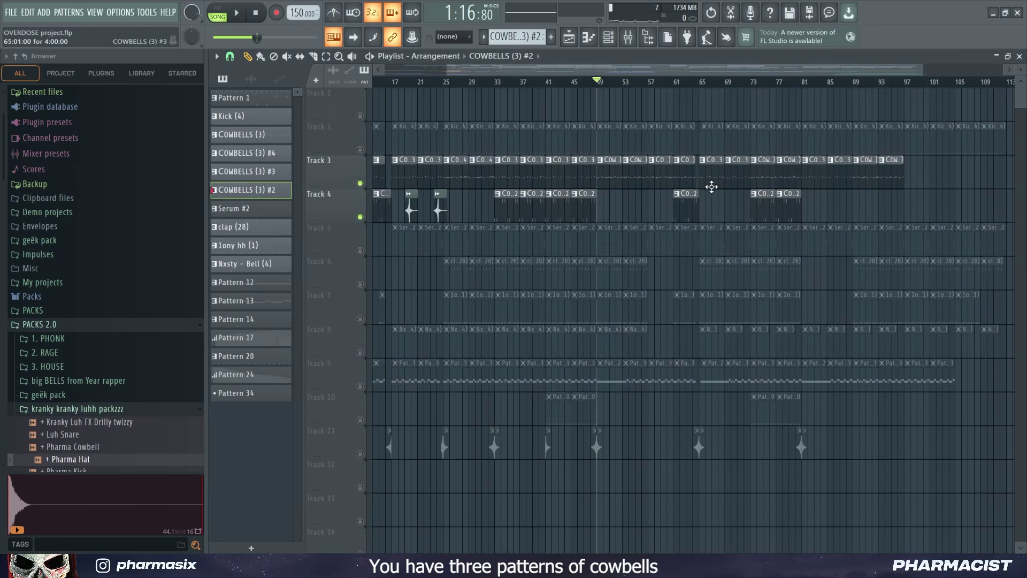
scroll(613, 87, "down", 2)
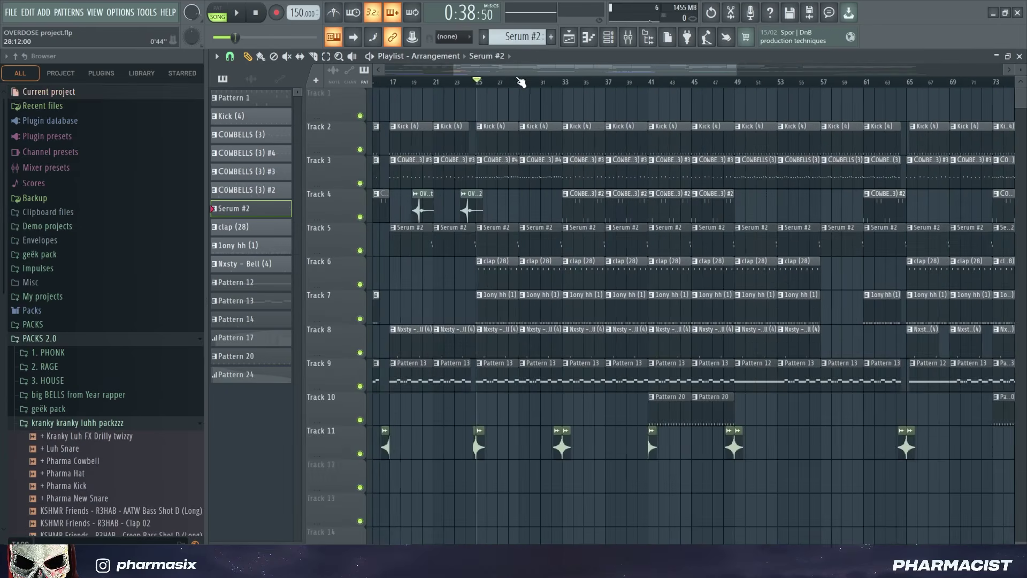
- Highlight the cowbell and matching vocal clips at bar 25, and the cowbell and Vocals 1 clips at bar 33
left_click_drag(478, 175, 550, 191)
scroll(550, 193, "down", 5)
left_click_drag(431, 260, 610, 329)
scroll(610, 312, "up", 5)
left_click_drag(648, 181, 768, 208)
scroll(733, 210, "down", 6)
left_click_drag(640, 223, 771, 321)
scroll(754, 282, "up", 1)
scroll(754, 282, "up", 6)
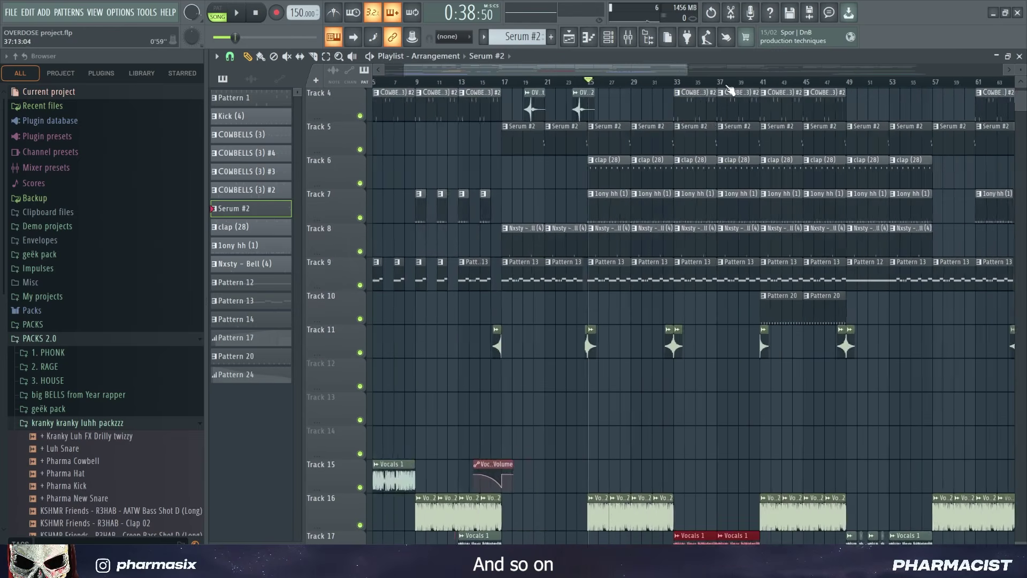
- Highlight the cowbell clips on Tracks 3 and 4 from bar 41 and review the rest of the arrangement
scroll(714, 85, "down", 2)
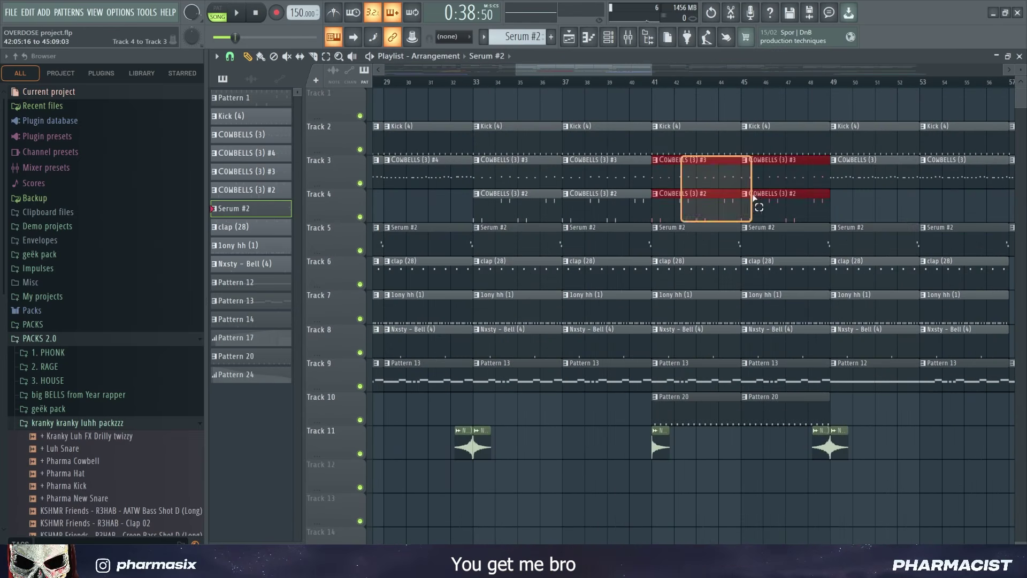
scroll(756, 203, "down", 6)
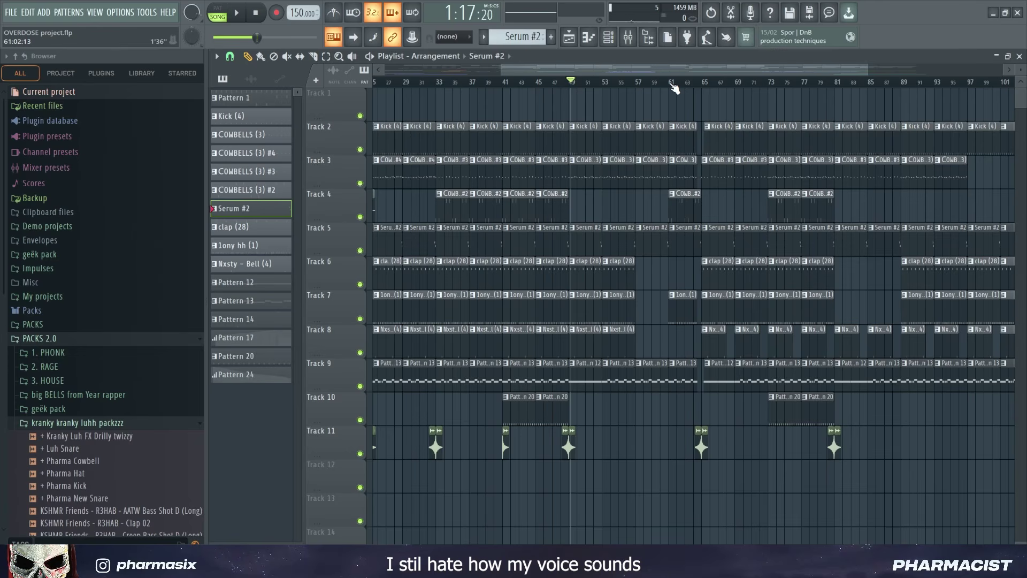
scroll(526, 89, "up", 3)
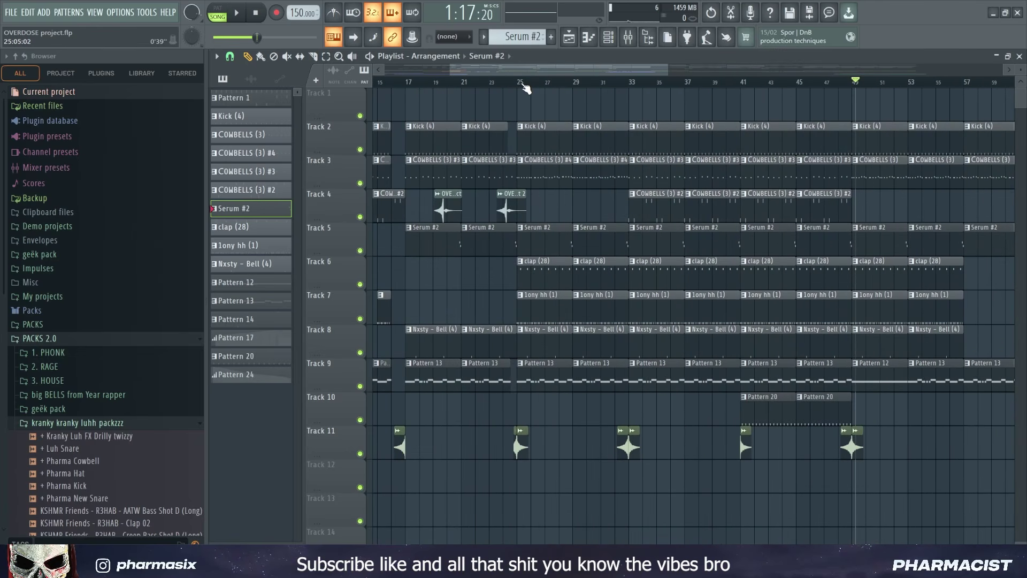